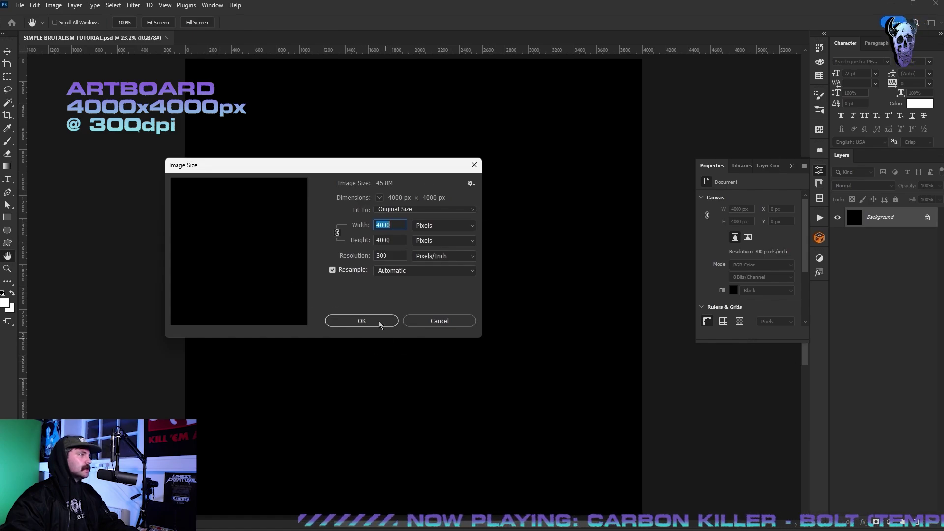
# Step: Accept the 4000 x 4000 px, 300 dpi image size and set up a guide layout with 2 columns and 2 rows
pyautogui.click(362, 320)
pyautogui.press('m')
pyautogui.click(165, 6)
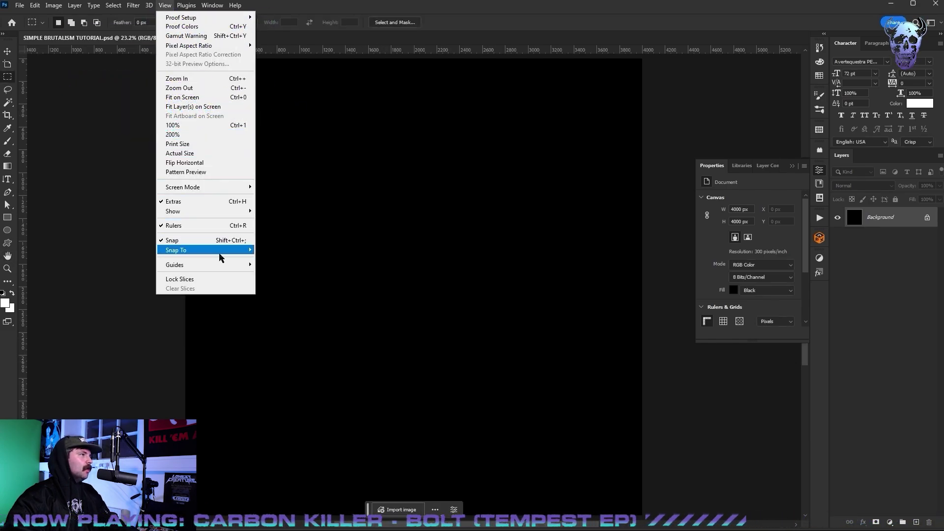
pyautogui.moveTo(231, 264)
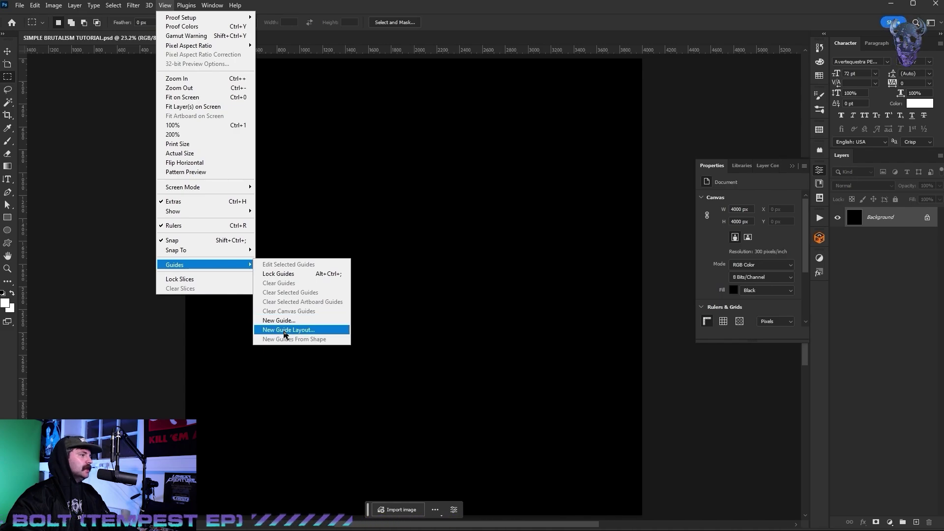
pyautogui.click(297, 330)
pyautogui.moveTo(170, 178); pyautogui.dragTo(191, 173)
pyautogui.doubleClick(122, 268)
pyautogui.write('22')
# Step: Enable margins in the guide layout, set all four to 100 px and apply the guides
pyautogui.click(94, 317)
pyautogui.write('100')
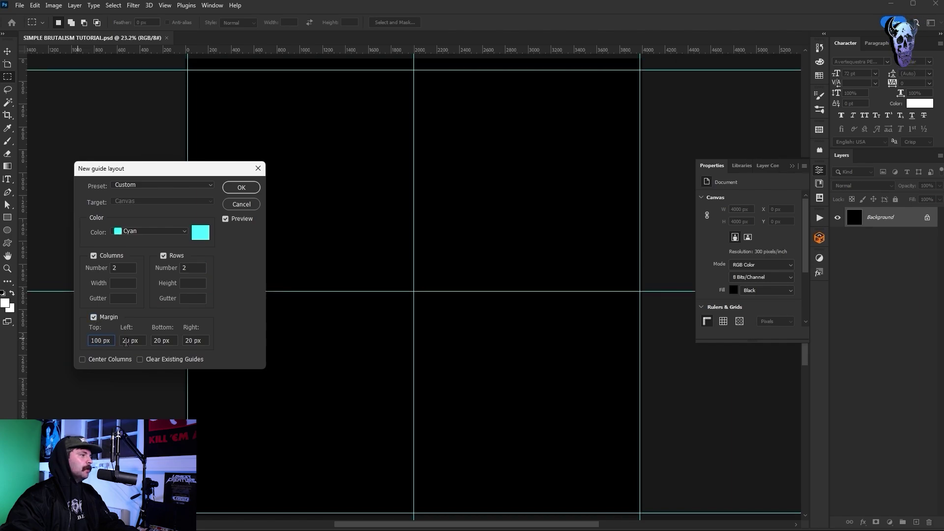
pyautogui.write('100')
pyautogui.press('Tab')
pyautogui.write('100')
pyautogui.press('Tab')
pyautogui.write('100')
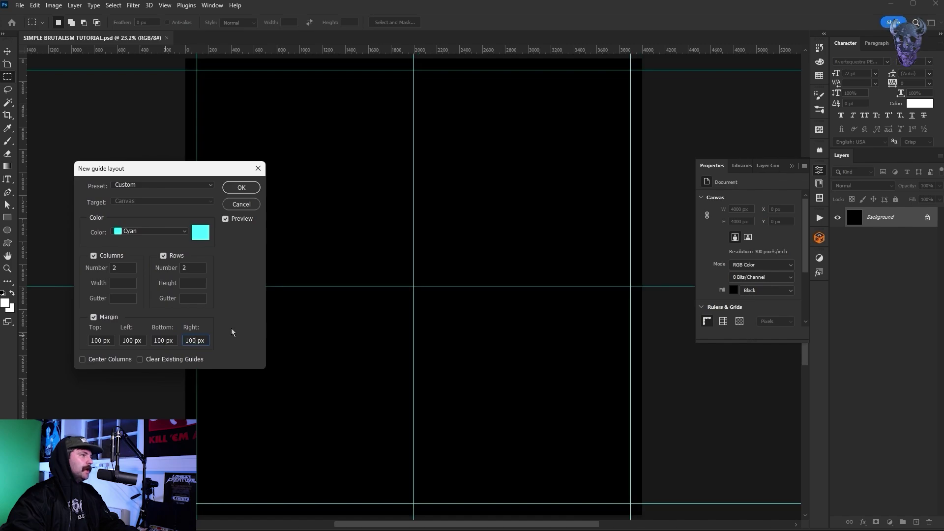
pyautogui.click(240, 189)
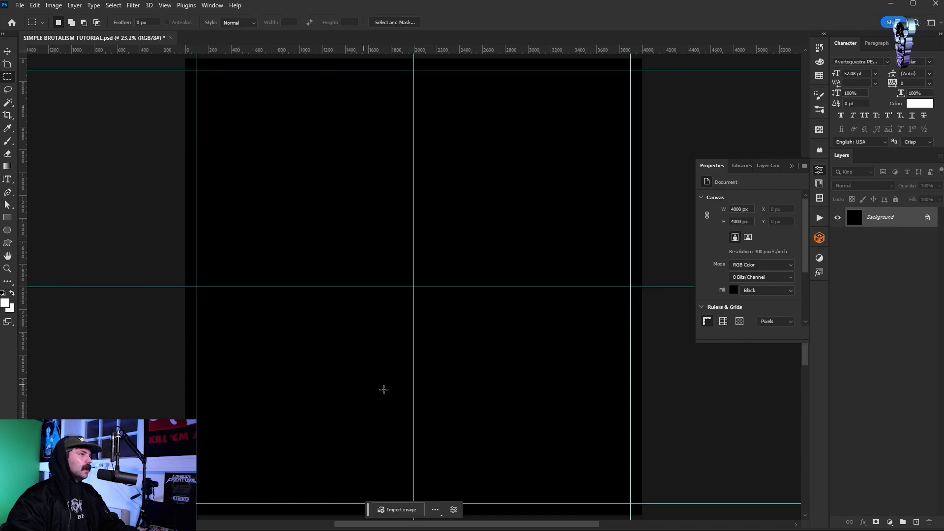
# Step: Open gothic-7876015.png, fantasy-4304071.jpg and shutterstock_1083546056.jpg as separate documents
pyautogui.click(20, 5)
pyautogui.click(22, 26)
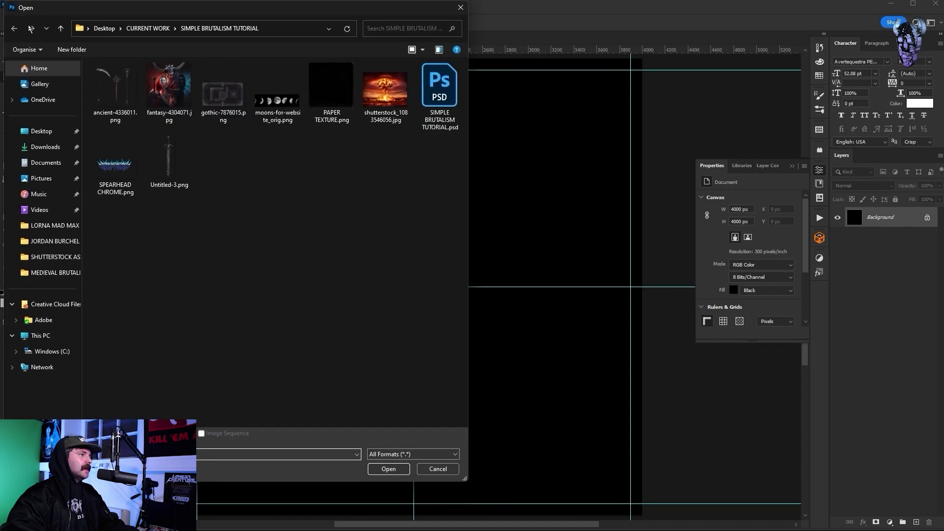
pyautogui.doubleClick(212, 89)
pyautogui.click(793, 166)
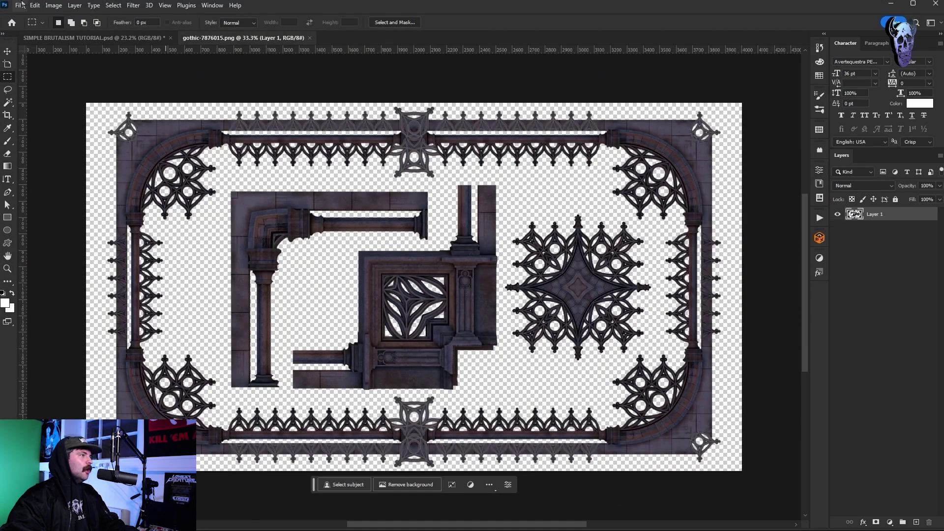
pyautogui.click(19, 5)
pyautogui.click(22, 26)
pyautogui.doubleClick(379, 88)
pyautogui.click(20, 4)
pyautogui.click(22, 26)
pyautogui.doubleClick(382, 86)
# Step: Copy a square area around the two figures in fantasy-4304071.jpg and paste it into SIMPLE BRUTALISM TUTORIAL.psd
pyautogui.click(373, 37)
pyautogui.moveTo(238, 113); pyautogui.dragTo(620, 385)
pyautogui.click(146, 38)
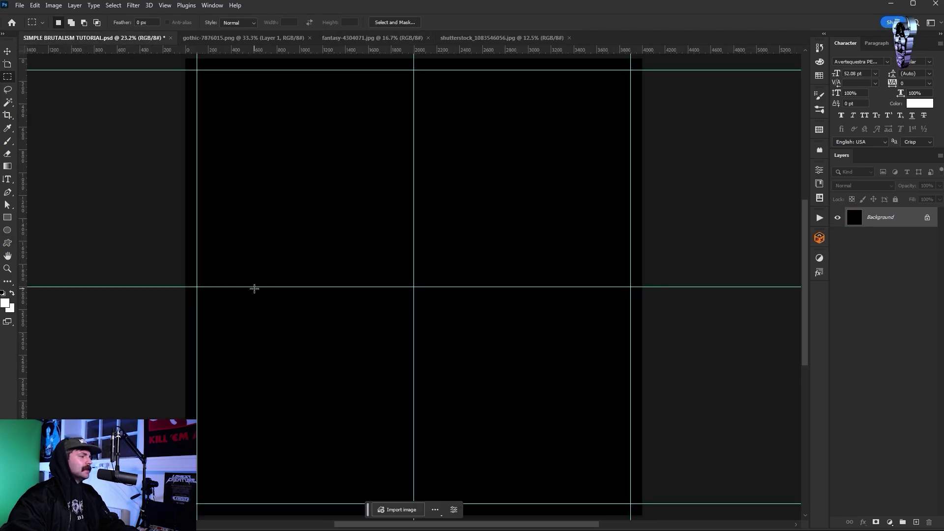
pyautogui.hotkey('ctrl', 'v')
# Step: Scale the pasted fantasy artwork to about 49% so it fills the lower-left guide cell
pyautogui.hotkey('ctrl', 't')
pyautogui.moveTo(632, 68); pyautogui.dragTo(414, 286)
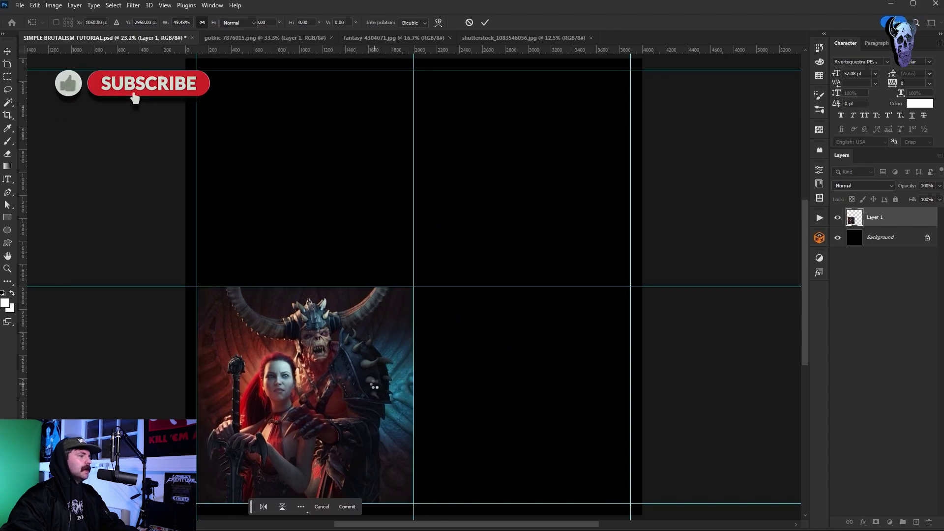
pyautogui.press('Return')
pyautogui.press('m')
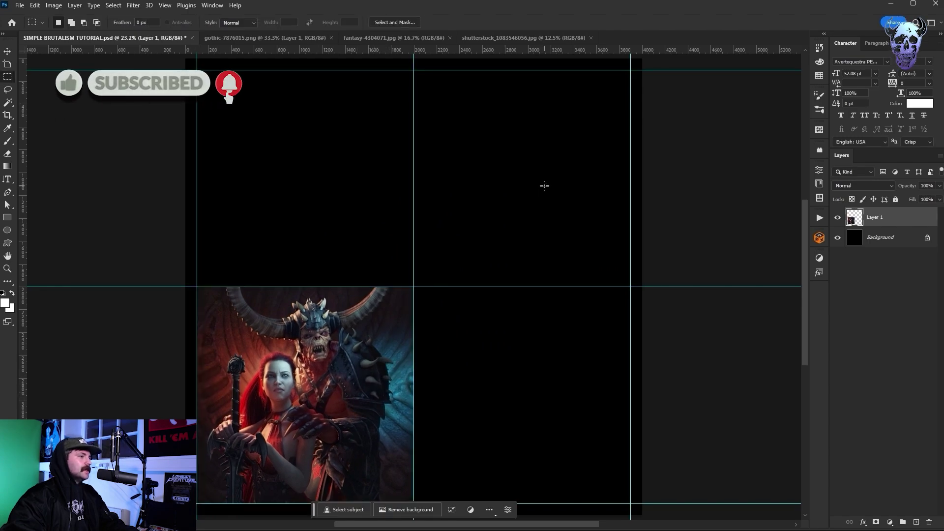
# Step: Open Untitled-3.png, copy the whole sword and paste it into SIMPLE BRUTALISM TUTORIAL.psd
pyautogui.click(20, 5)
pyautogui.click(29, 25)
pyautogui.doubleClick(161, 149)
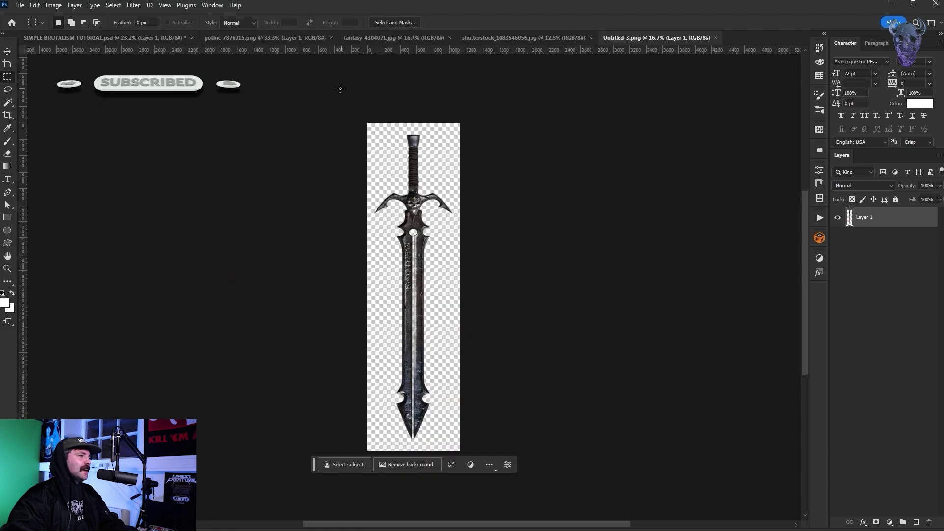
pyautogui.moveTo(339, 89); pyautogui.dragTo(555, 471)
pyautogui.hotkey('ctrl', 'c')
pyautogui.click(167, 38)
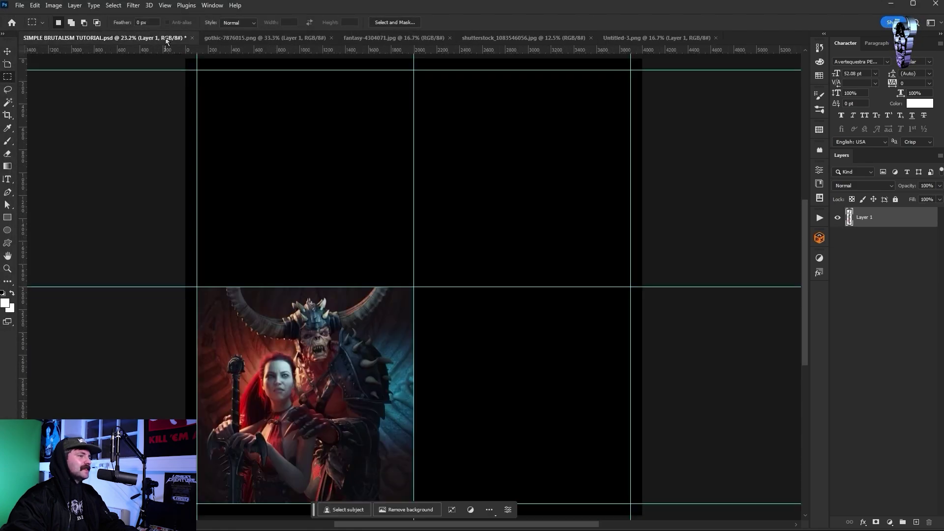
pyautogui.hotkey('ctrl', 'v')
# Step: Place the sword upright in the canvas's right half and shrink it slightly so it fits between the margin guides
pyautogui.hotkey('ctrl', 't')
pyautogui.moveTo(424, 266); pyautogui.dragTo(570, 281)
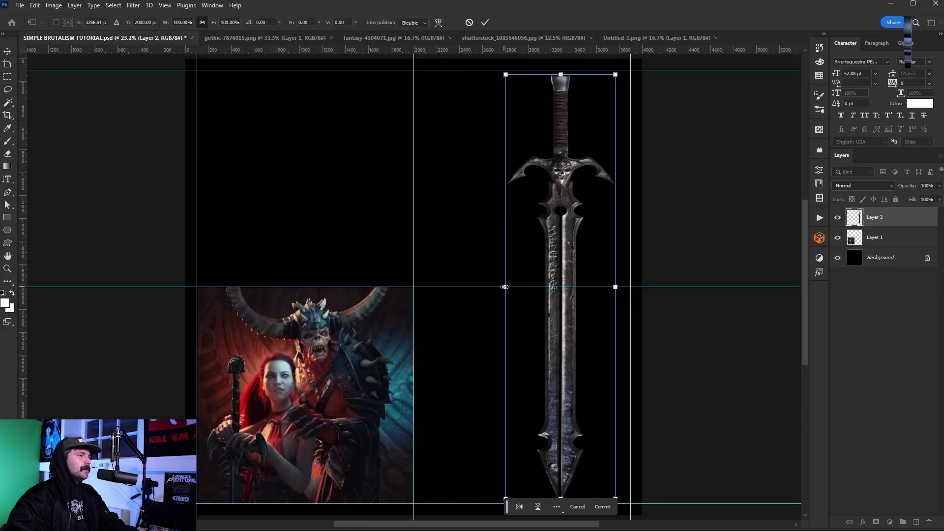
pyautogui.moveTo(506, 287); pyautogui.dragTo(509, 287)
pyautogui.doubleClick(565, 265)
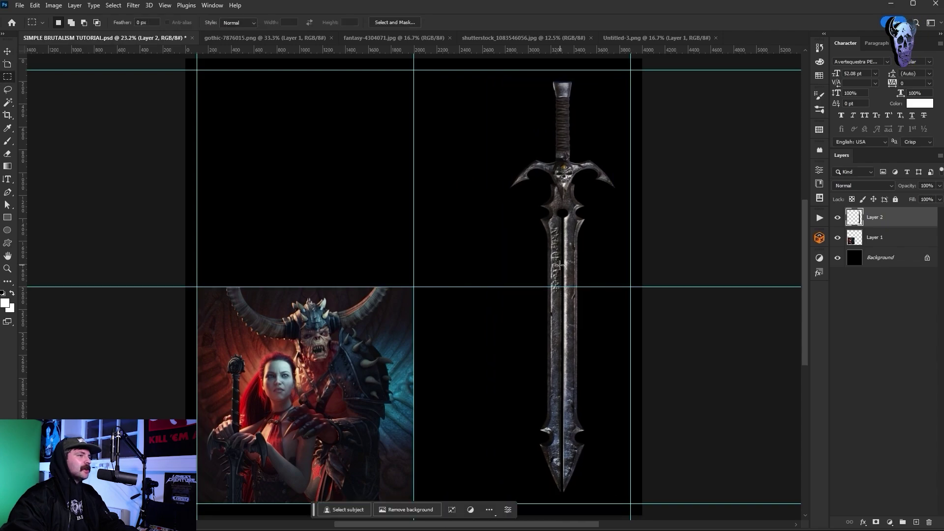
# Step: Add the text "Surrender" in the blackletter font at 52.08 pt in the upper-left guide cell
pyautogui.click(8, 180)
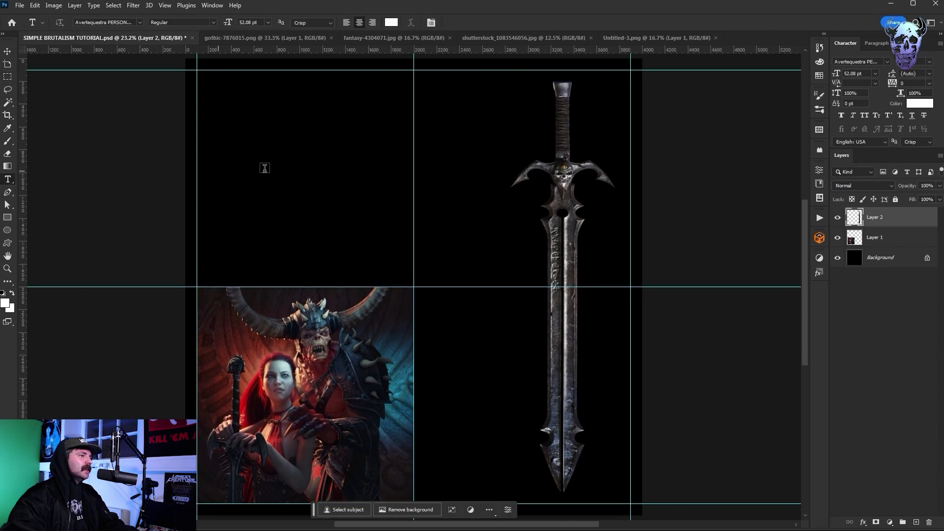
pyautogui.click(327, 170)
pyautogui.write('Some')
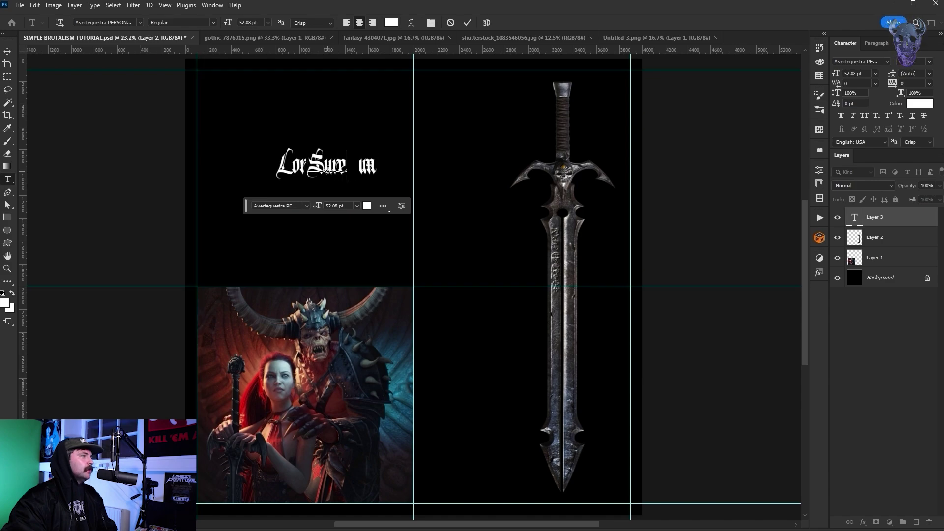
pyautogui.write('ender')
pyautogui.hotkey('ctrl', 'Return')
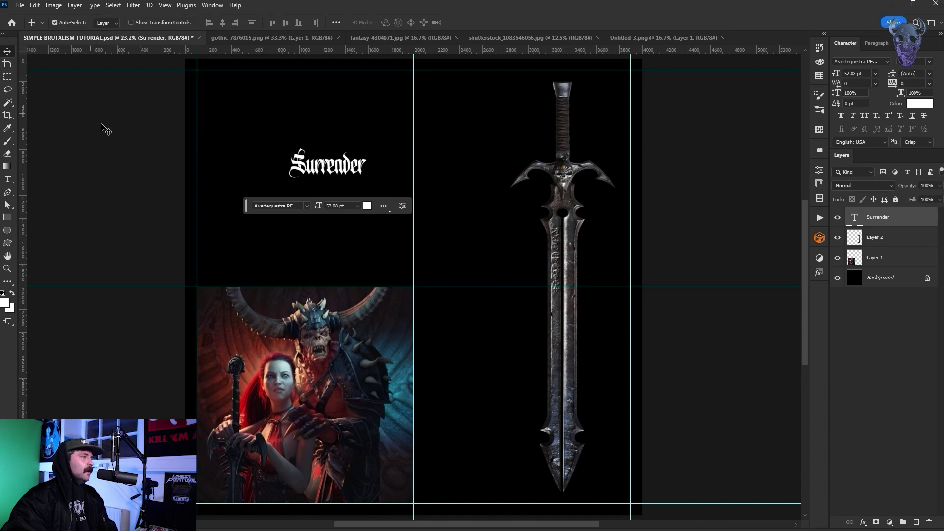
# Step: Scale the "Surrender" text to about 280% so it spans the upper-left cell's 1900 px width, and move it up
pyautogui.hotkey('ctrl', 't')
pyautogui.moveTo(369, 146); pyautogui.dragTo(415, 133)
pyautogui.moveTo(284, 165); pyautogui.dragTo(199, 156)
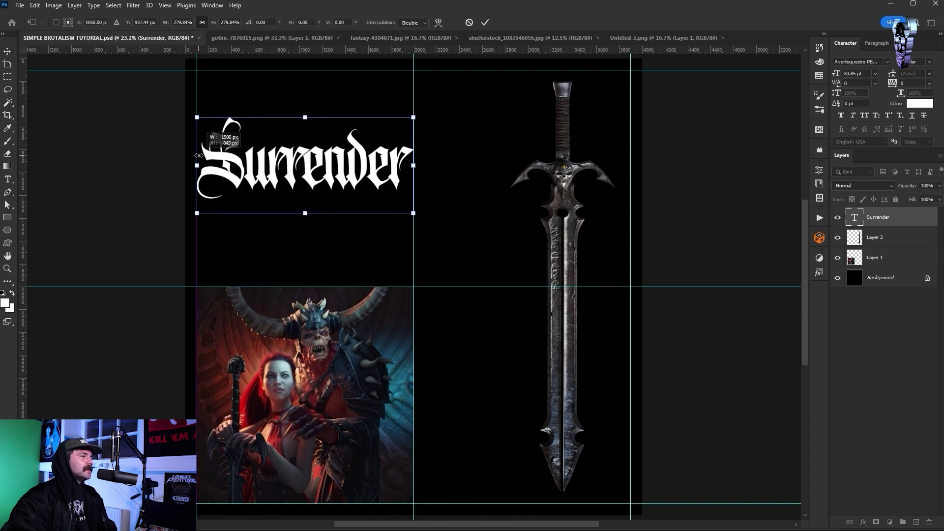
pyautogui.moveTo(331, 157); pyautogui.dragTo(332, 141)
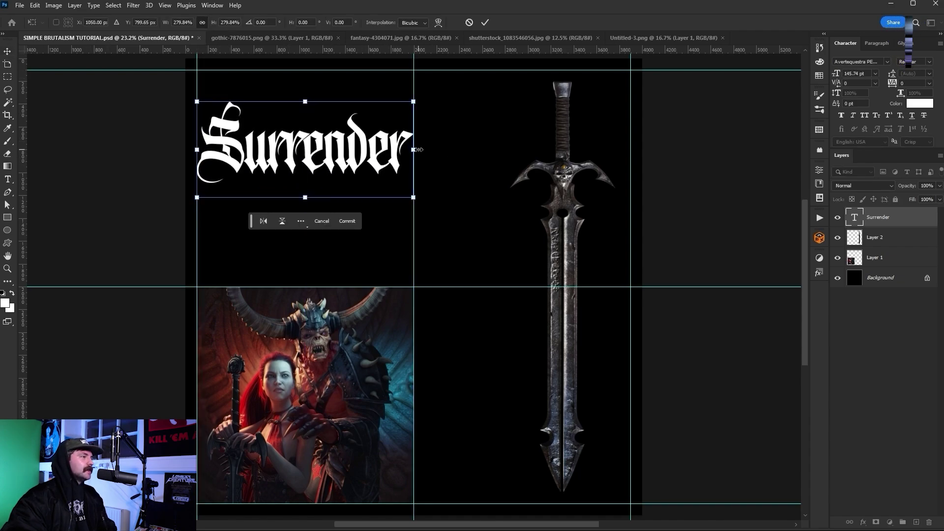
pyautogui.press('Return')
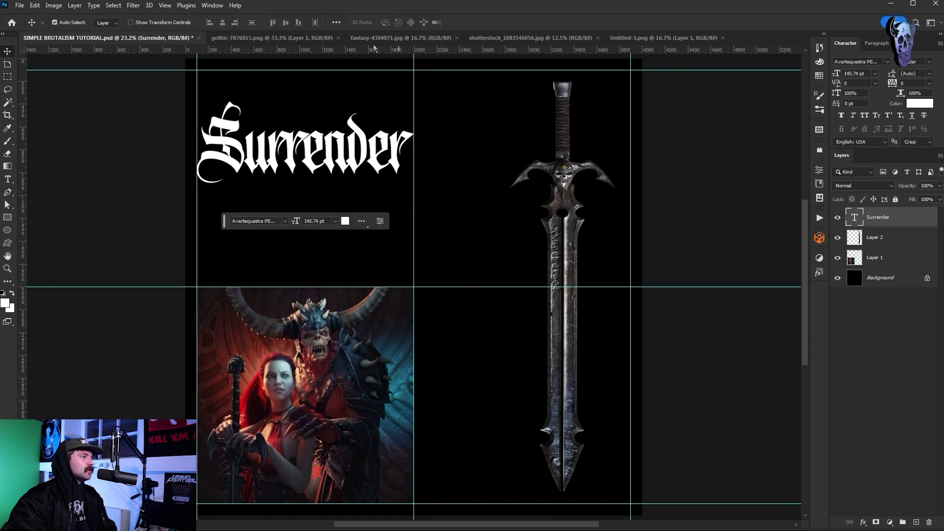
# Step: Copy the straight upper section of the ornamental frame in gothic-7876015.png and paste it into SIMPLE BRUTALISM TUTORIAL.psd
pyautogui.click(271, 38)
pyautogui.press('m')
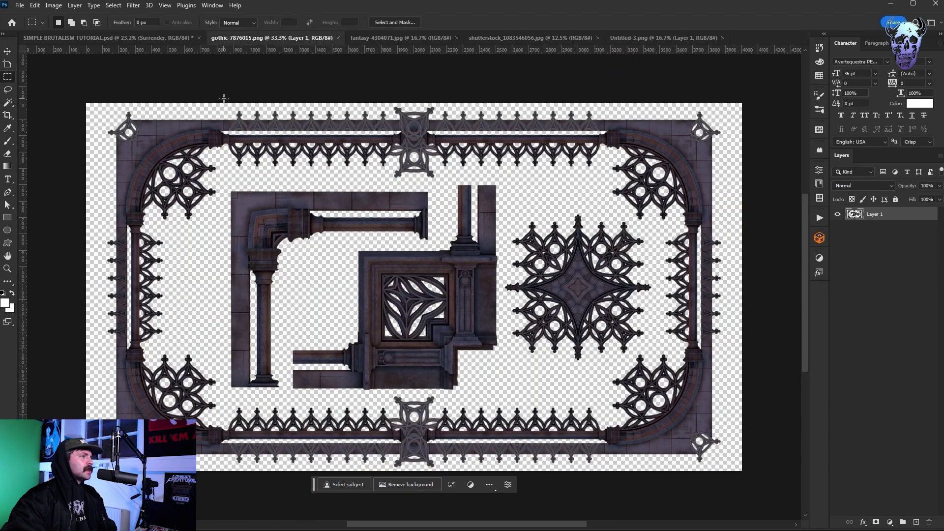
pyautogui.moveTo(224, 98); pyautogui.dragTo(606, 182)
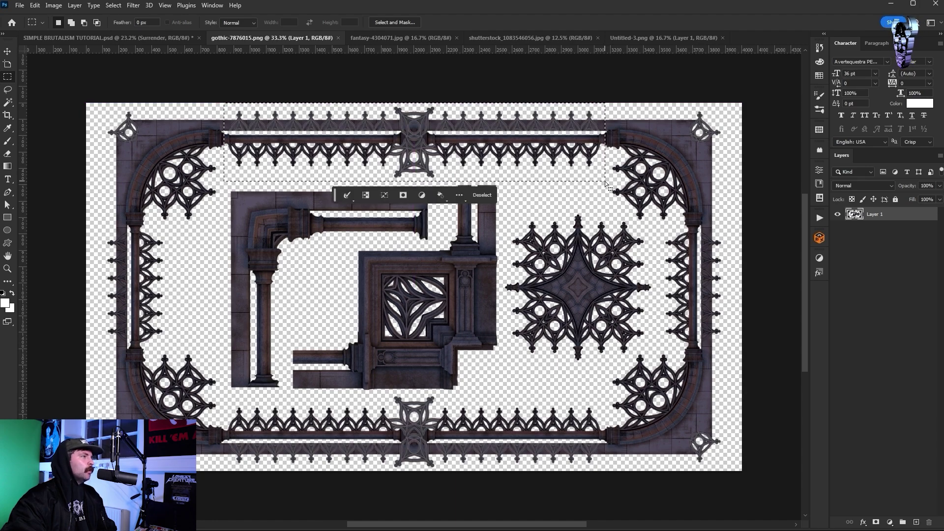
pyautogui.hotkey('ctrl', 'c')
pyautogui.click(178, 41)
pyautogui.hotkey('ctrl', 'v')
# Step: Scale the gothic border strip to the upper-left cell's width and place it against the top margin above "Surrender"
pyautogui.hotkey('ctrl', 't')
pyautogui.moveTo(440, 273); pyautogui.dragTo(355, 87)
pyautogui.moveTo(462, 101); pyautogui.dragTo(395, 86)
pyautogui.press('Return')
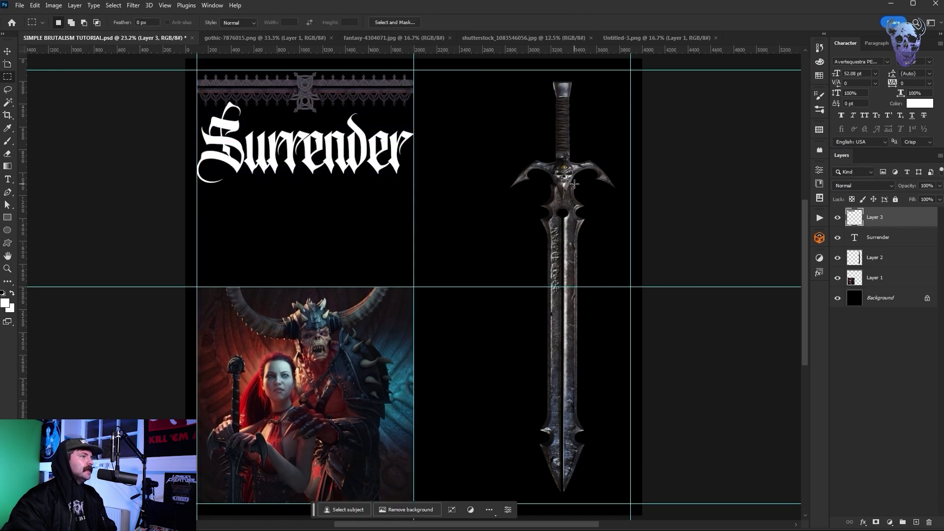
# Step: Duplicate the gothic border strip, turn the copy upside down and place it below the word "Surrender"
pyautogui.rightClick(878, 221)
pyautogui.click(854, 185)
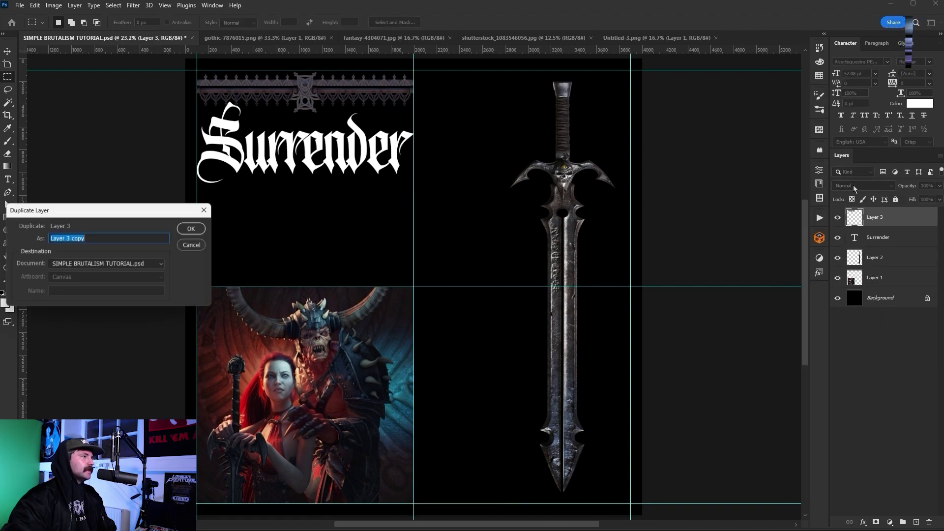
pyautogui.press('Return')
pyautogui.hotkey('ctrl', 't')
pyautogui.moveTo(433, 76); pyautogui.dragTo(209, 99)
pyautogui.moveTo(268, 84); pyautogui.dragTo(281, 204)
pyautogui.press('Return')
pyautogui.press('m')
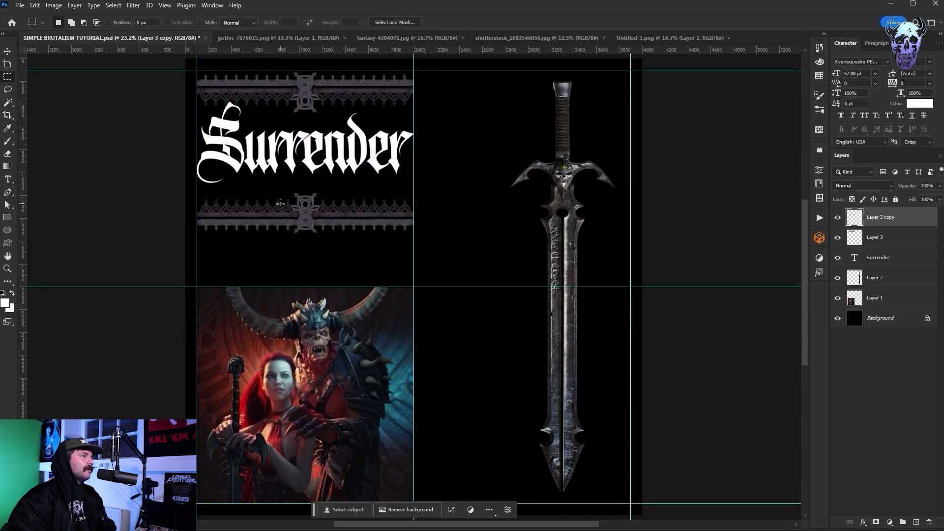
# Step: Enlarge the "Surrender" text slightly past the centre guide, nudge it up and bring its layer above the border strips
pyautogui.click(878, 260)
pyautogui.hotkey('ctrl', 't')
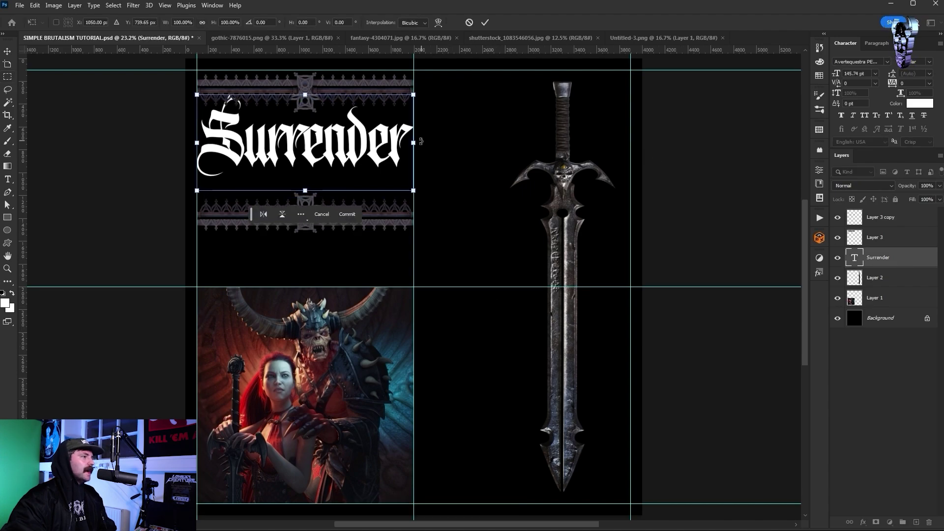
pyautogui.moveTo(418, 142); pyautogui.dragTo(431, 142)
pyautogui.moveTo(427, 91); pyautogui.dragTo(431, 88)
pyautogui.hotkey('shift', 'Up')
pyautogui.hotkey('shift', 'Up')
pyautogui.hotkey('shift', 'Up')
pyautogui.press('Return')
pyautogui.moveTo(874, 258); pyautogui.dragTo(875, 216)
# Step: Add the text "TO THE BLADE" below the lower border strip and set its font to Shm The Storm Outline Regular
pyautogui.click(8, 180)
pyautogui.click(284, 257)
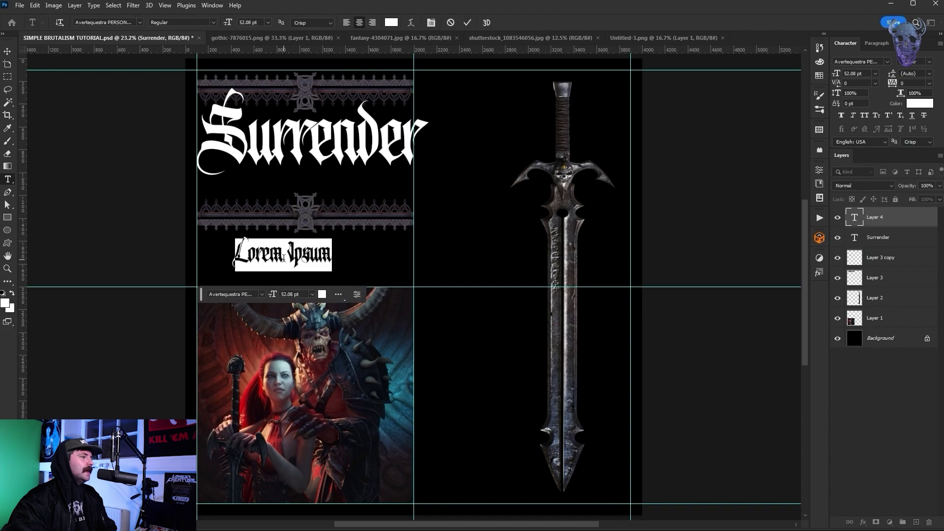
pyautogui.write('TO THE BLADE')
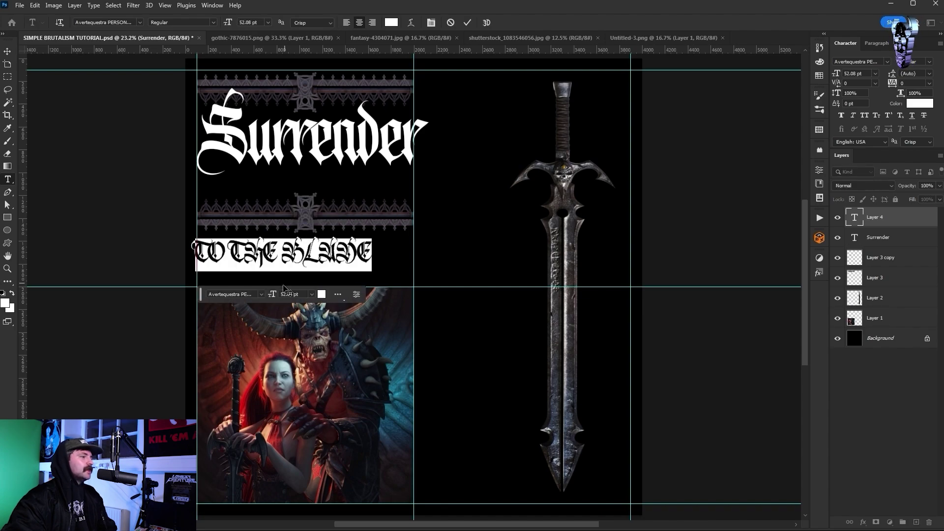
pyautogui.click(263, 295)
pyautogui.write('shm')
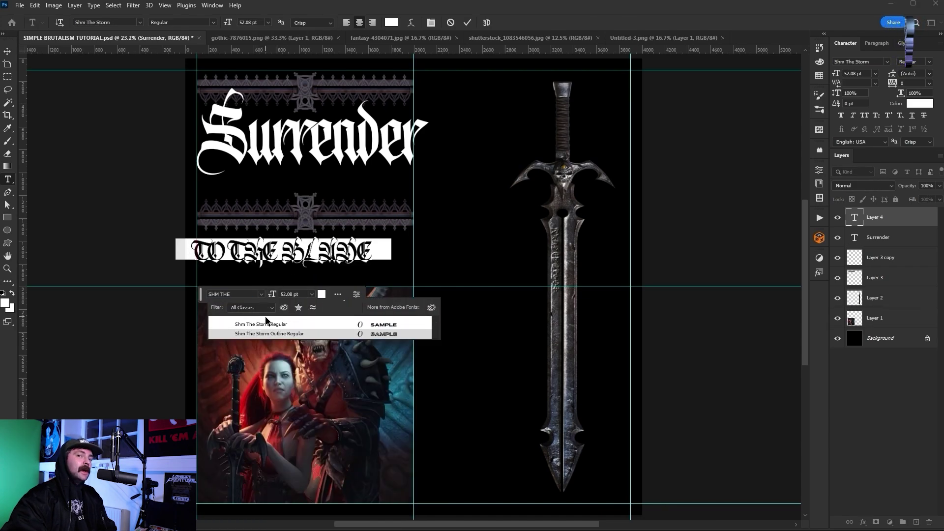
pyautogui.click(264, 334)
pyautogui.click(7, 52)
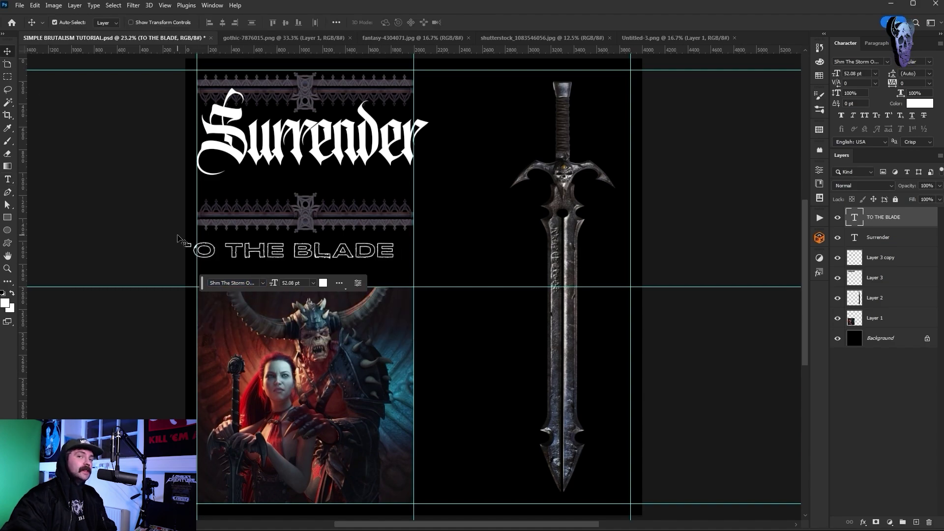
# Step: Move "TO THE BLADE" directly under "Surrender" and scale it to about 87% so it ends at the centre guide
pyautogui.hotkey('ctrl', 't')
pyautogui.moveTo(281, 253); pyautogui.dragTo(309, 175)
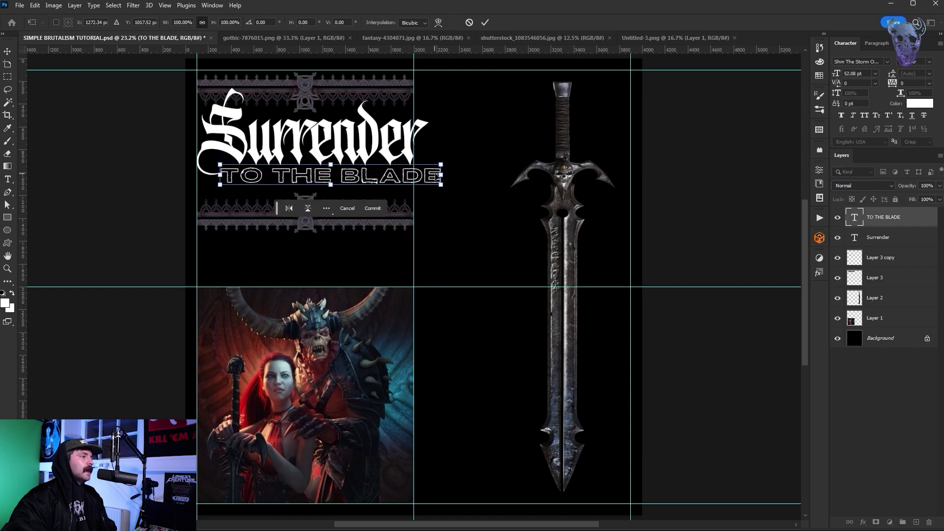
pyautogui.moveTo(438, 176); pyautogui.dragTo(416, 190)
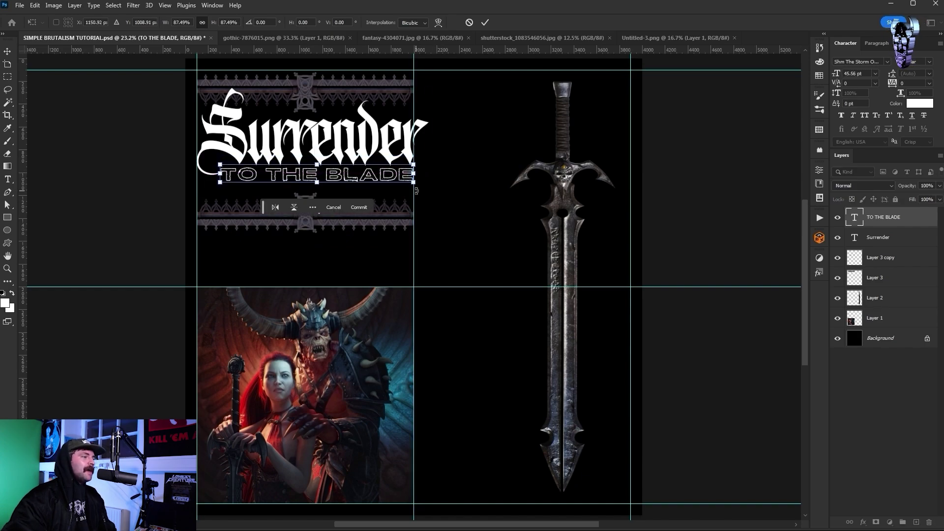
pyautogui.press('Return')
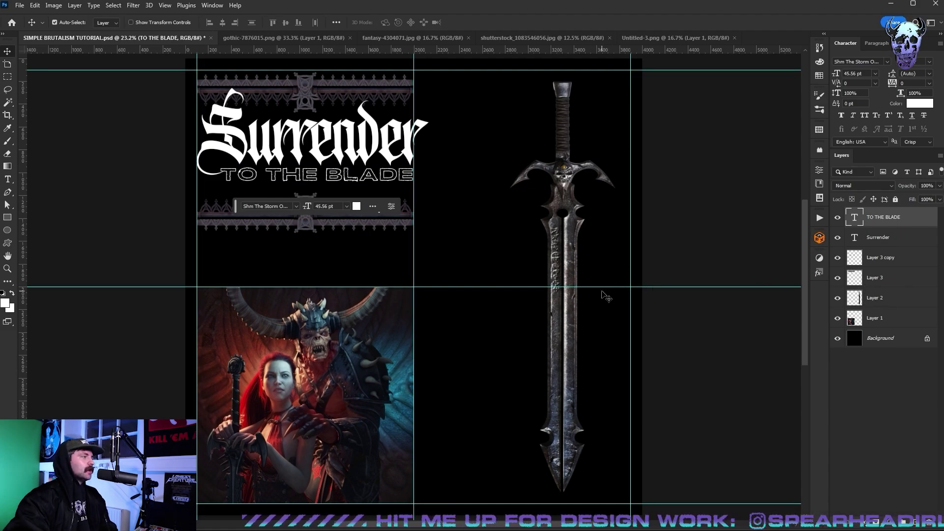
# Step: Draw a 1900 x 1900 px rectangle with no fill and a white 7 px stroke around the fantasy artwork
pyautogui.click(7, 218)
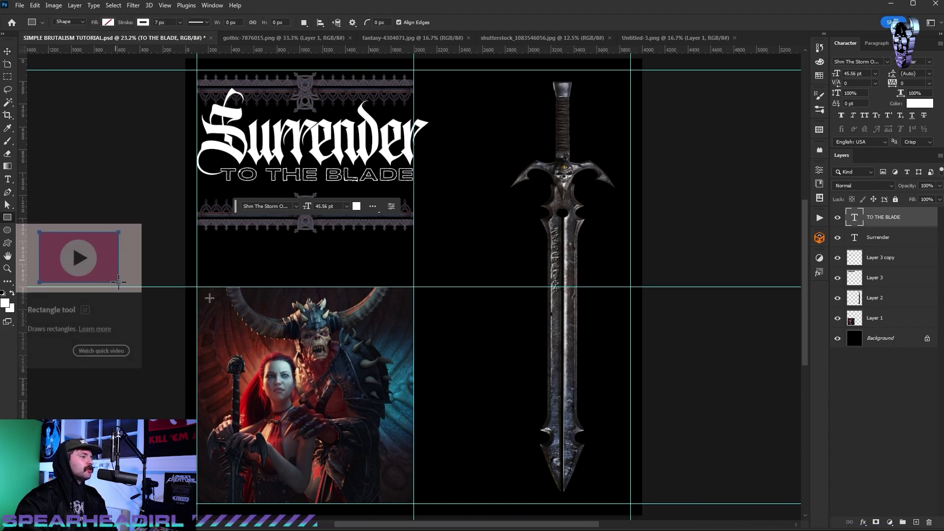
pyautogui.moveTo(202, 289); pyautogui.dragTo(414, 503)
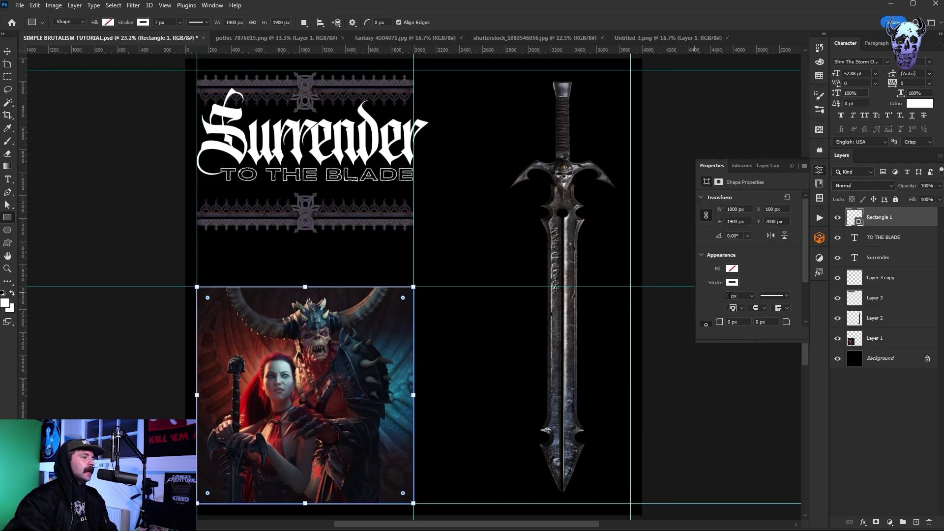
# Step: Set the artwork frame's stroke to 13 px and duplicate the frame, giving the copy 256 px rounded corners
pyautogui.write('13')
pyautogui.press('Return')
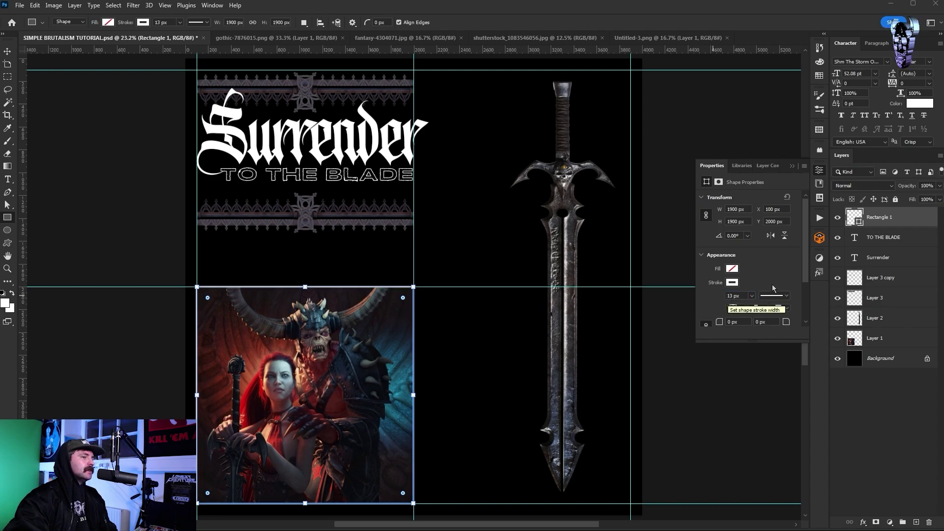
pyautogui.rightClick(884, 222)
pyautogui.click(832, 187)
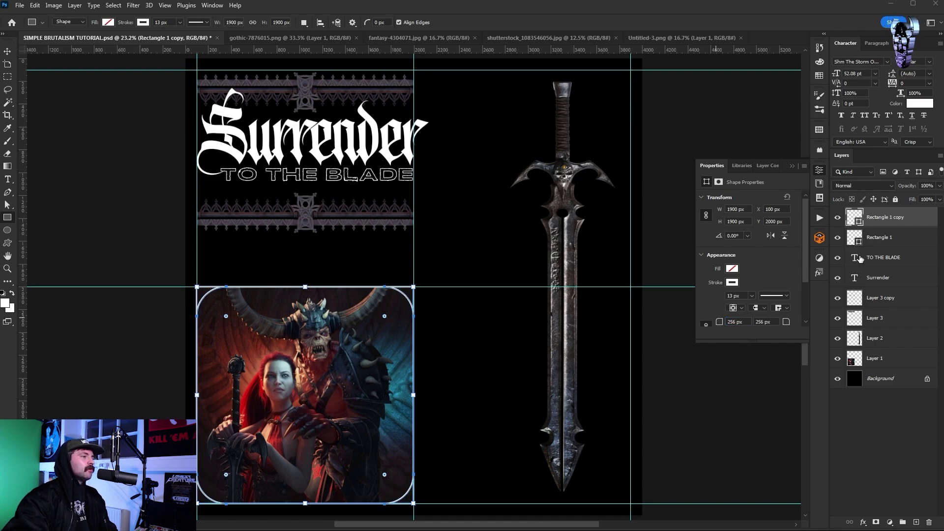
# Step: Rasterize both artwork frame layers and, with a 900 px eraser, remove every corner of the rounded copy except the lower-left one
pyautogui.keyDown('shift'); pyautogui.click(887, 238); pyautogui.keyUp('shift')
pyautogui.rightClick(888, 238)
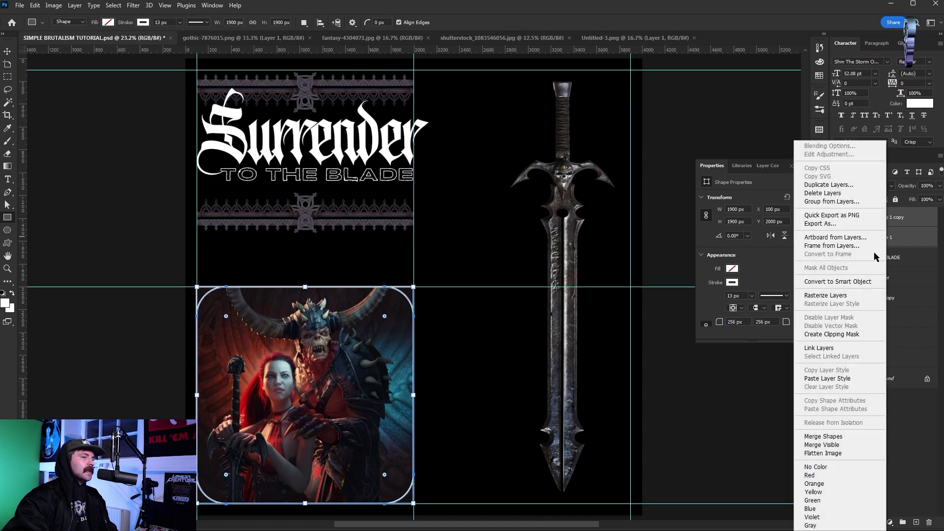
pyautogui.click(845, 296)
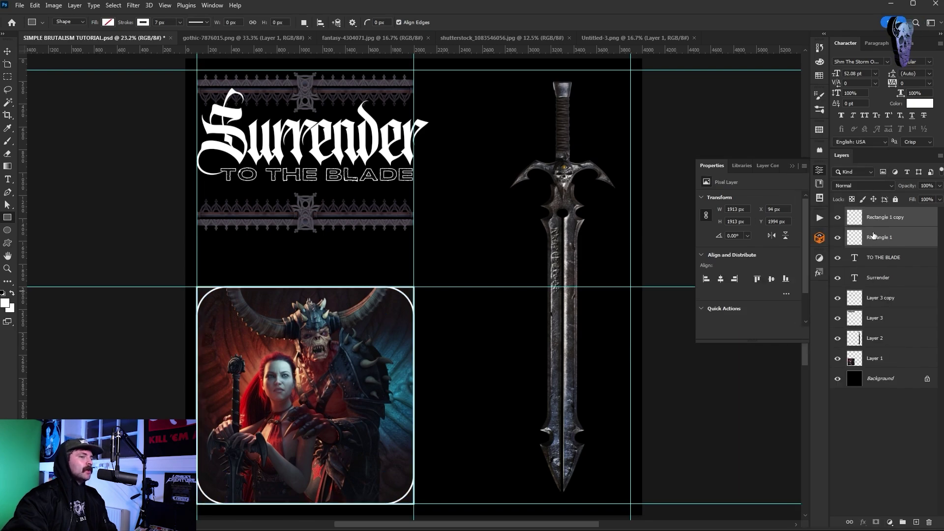
pyautogui.click(860, 220)
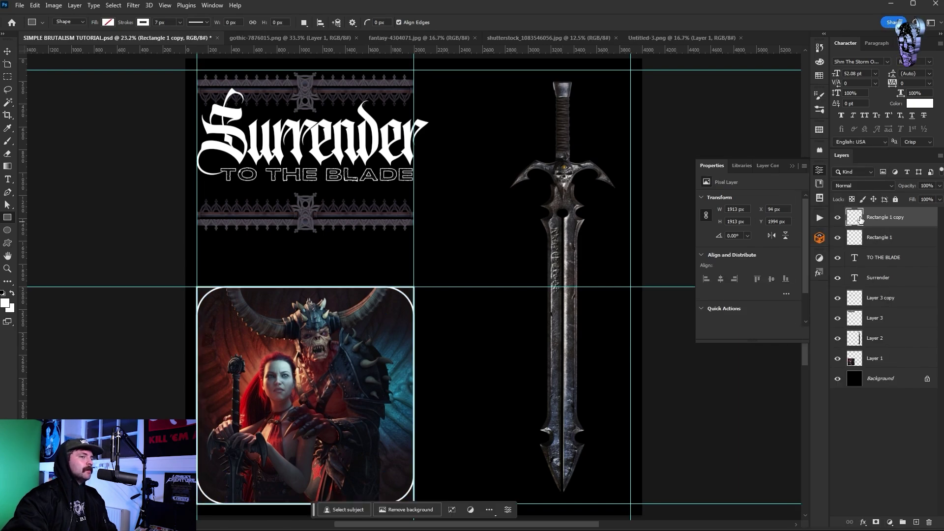
pyautogui.click(13, 155)
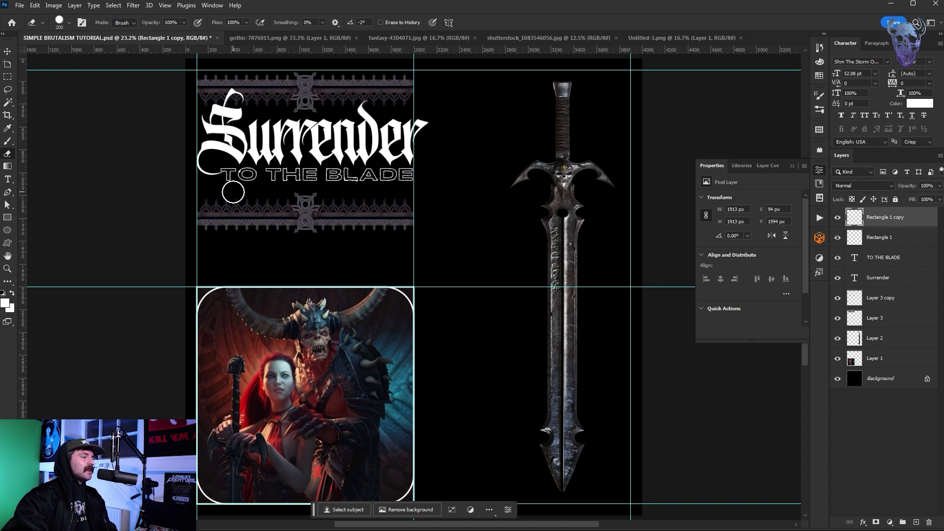
pyautogui.press(']')
pyautogui.press(']')
pyautogui.press(']')
pyautogui.press(']')
pyautogui.press(']')
pyautogui.press(']')
pyautogui.press(']')
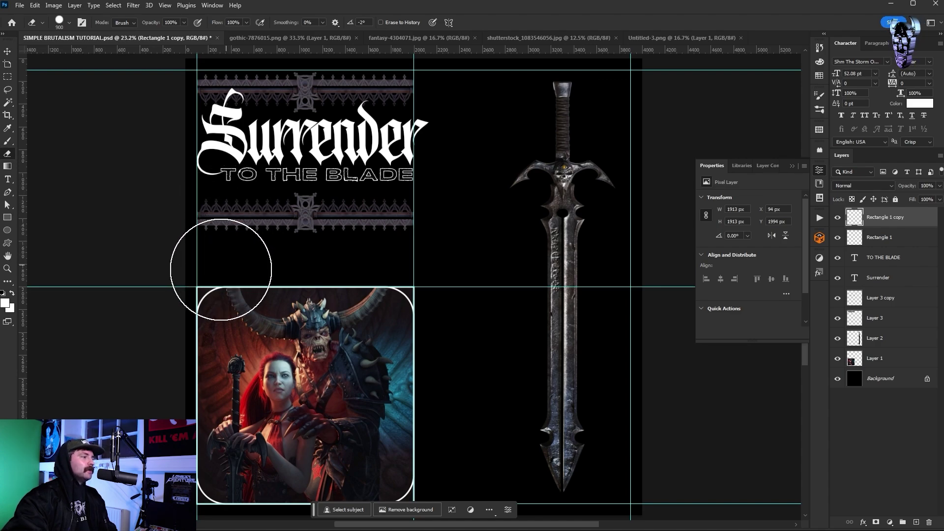
pyautogui.moveTo(406, 273); pyautogui.dragTo(409, 470)
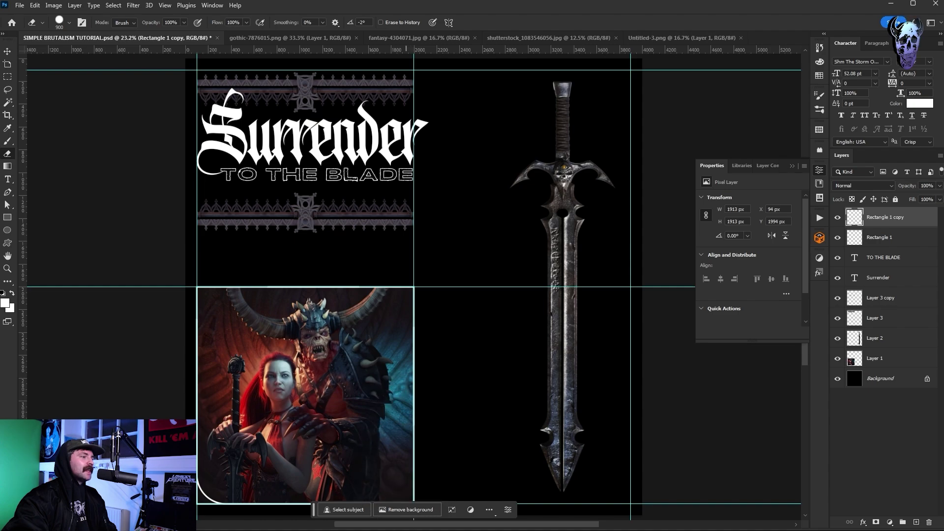
# Step: Erase the square artwork frame's lower-left corner and merge it with the rounded copy into one layer
pyautogui.click(876, 239)
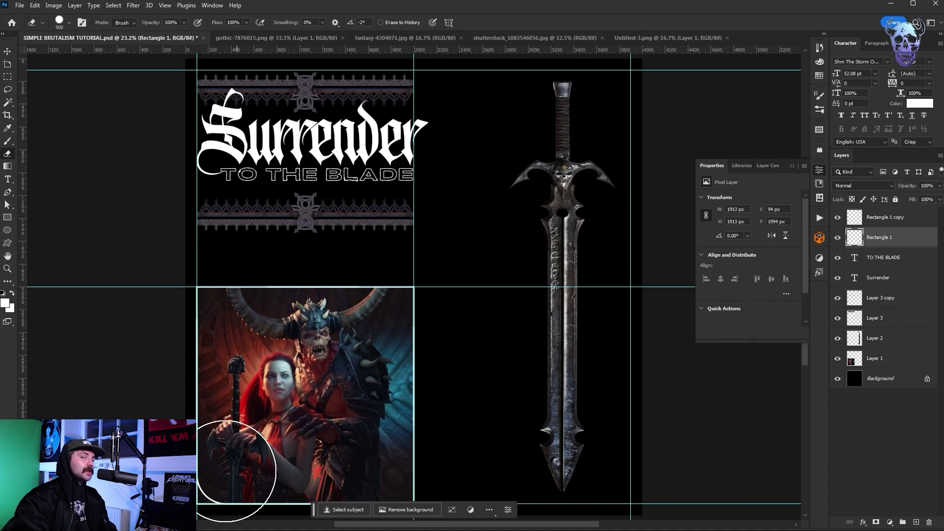
pyautogui.keyDown('shift'); pyautogui.click(886, 218); pyautogui.keyUp('shift')
pyautogui.rightClick(881, 239)
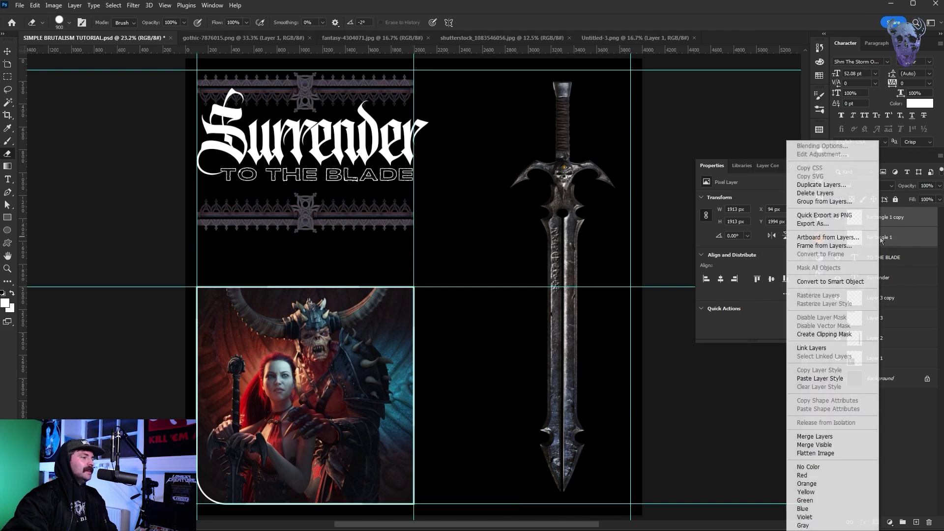
pyautogui.click(815, 437)
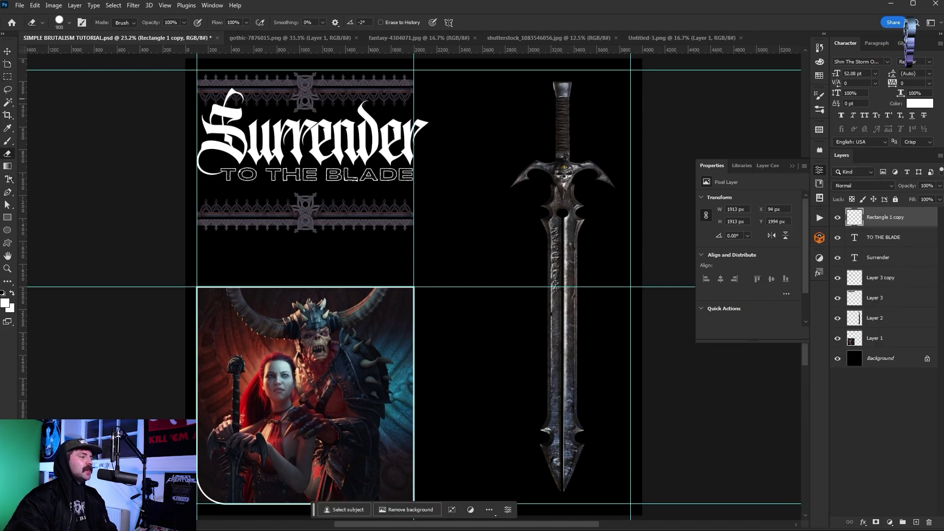
# Step: Draw an unfilled, white-stroked rectangle around the sword between the upper and lower guides, sized 1186 x 3800 px
pyautogui.click(8, 218)
pyautogui.moveTo(491, 71); pyautogui.dragTo(630, 503)
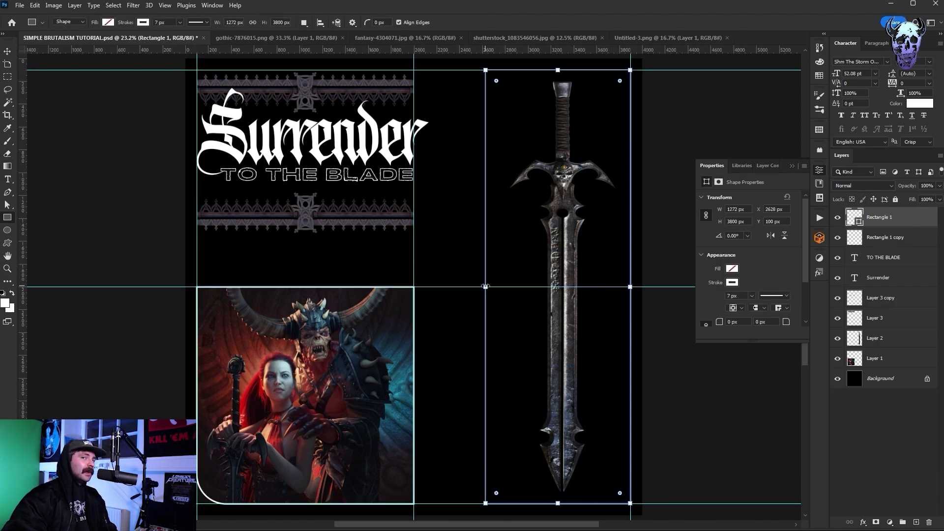
pyautogui.moveTo(485, 286); pyautogui.dragTo(495, 287)
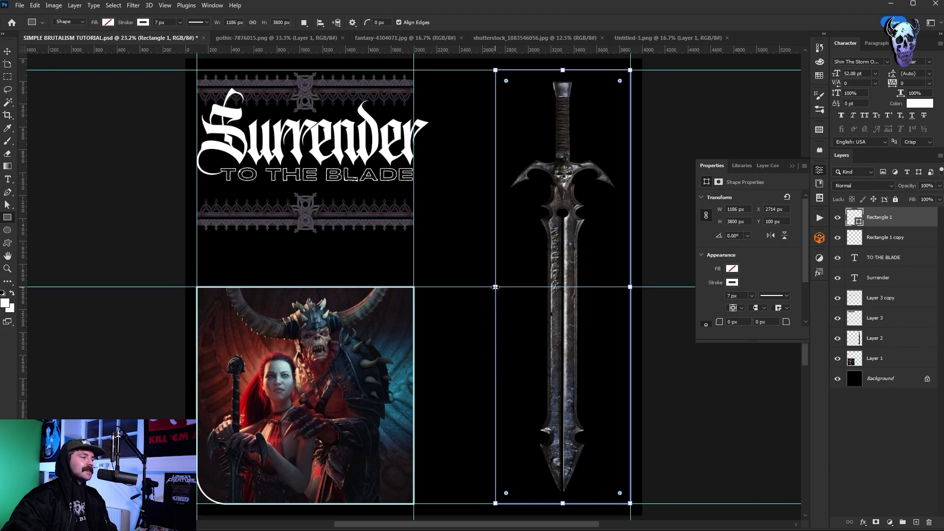
pyautogui.rightClick(886, 225)
pyautogui.click(867, 185)
pyautogui.press('Return')
pyautogui.hotkey('ctrl', 'z')
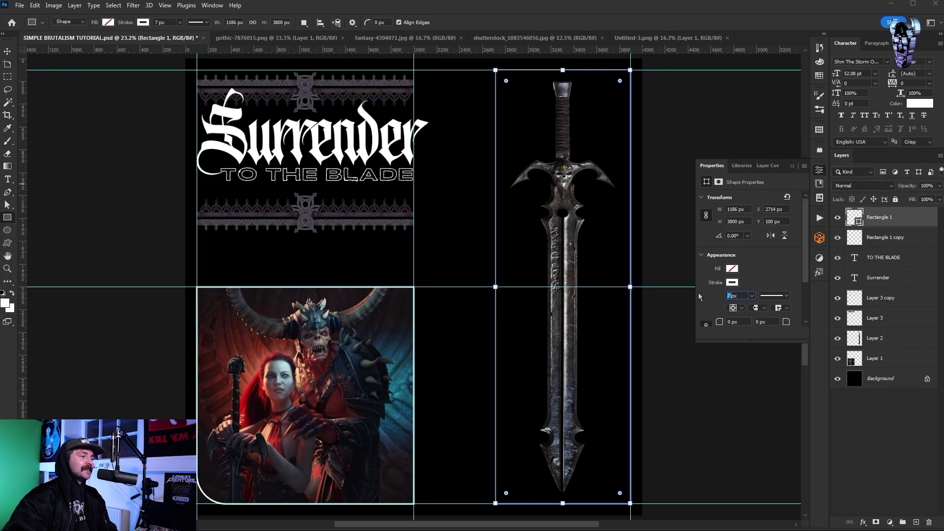
# Step: Set the sword frame's stroke to 13 px and duplicate the frame, giving the copy 256 px rounded corners
pyautogui.write('13')
pyautogui.press('Return')
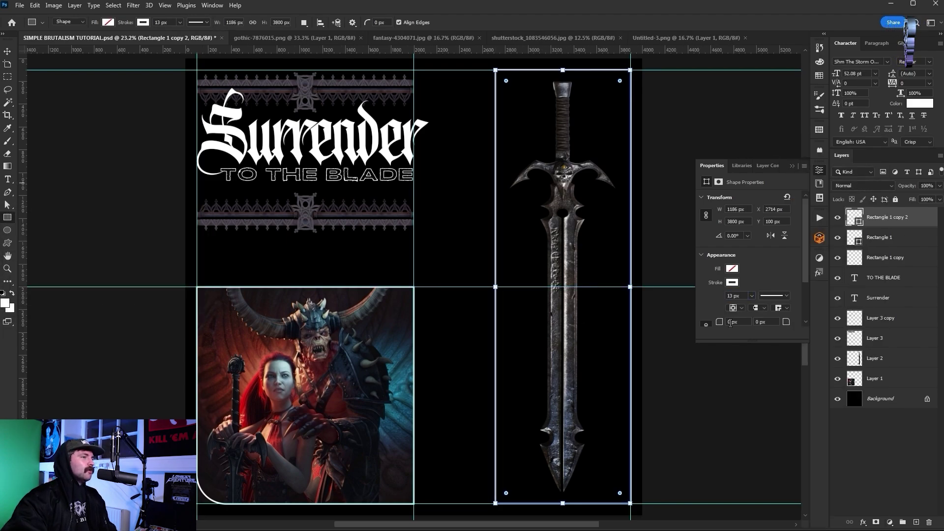
# Step: Rasterize the rounded sword frame copy and erase all its corners except the upper-right one
pyautogui.rightClick(884, 220)
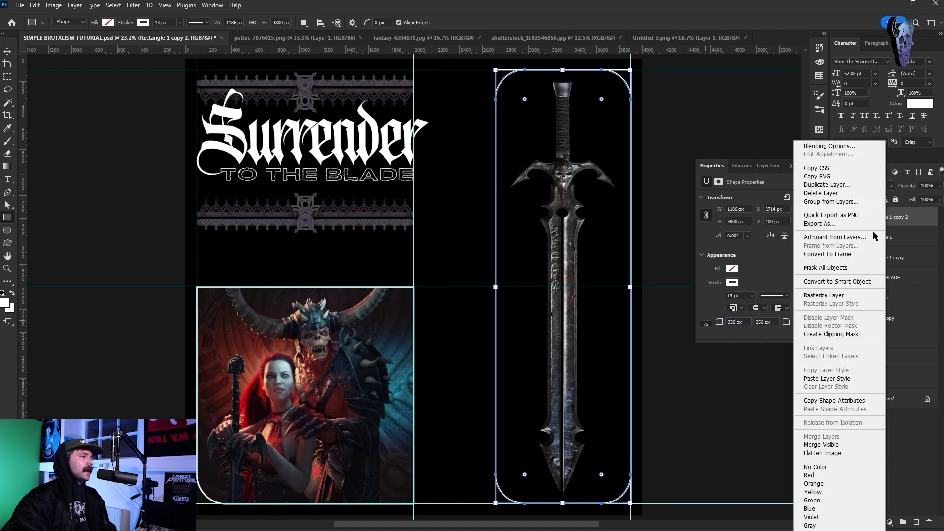
pyautogui.click(822, 295)
pyautogui.press('e')
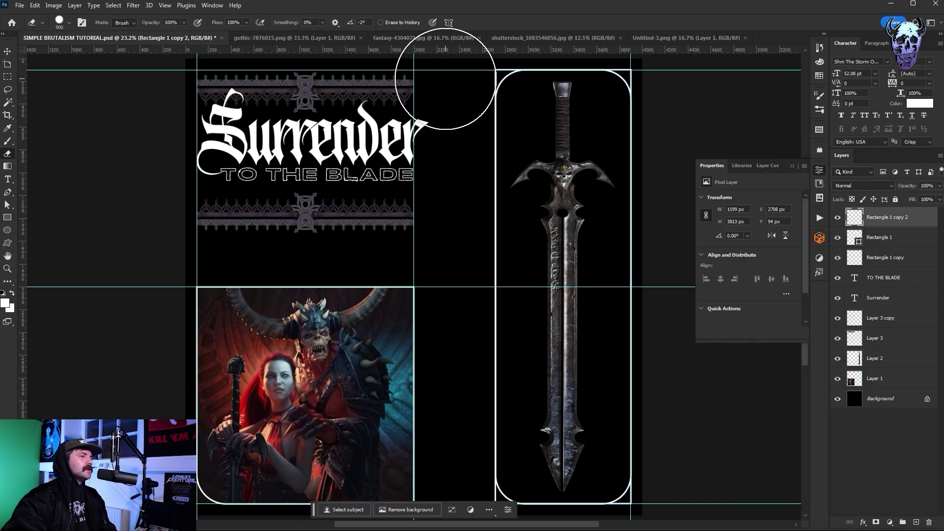
# Step: Rasterize the square sword frame with its upper-right corner erased and merge it with the rounded copy
pyautogui.rightClick(876, 241)
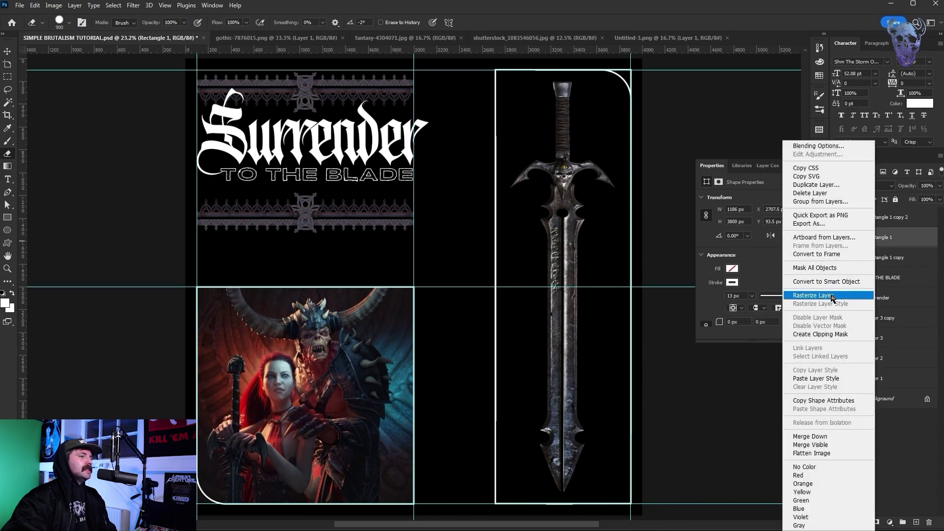
pyautogui.click(827, 297)
pyautogui.keyDown('shift'); pyautogui.click(887, 222); pyautogui.keyUp('shift')
pyautogui.rightClick(889, 223)
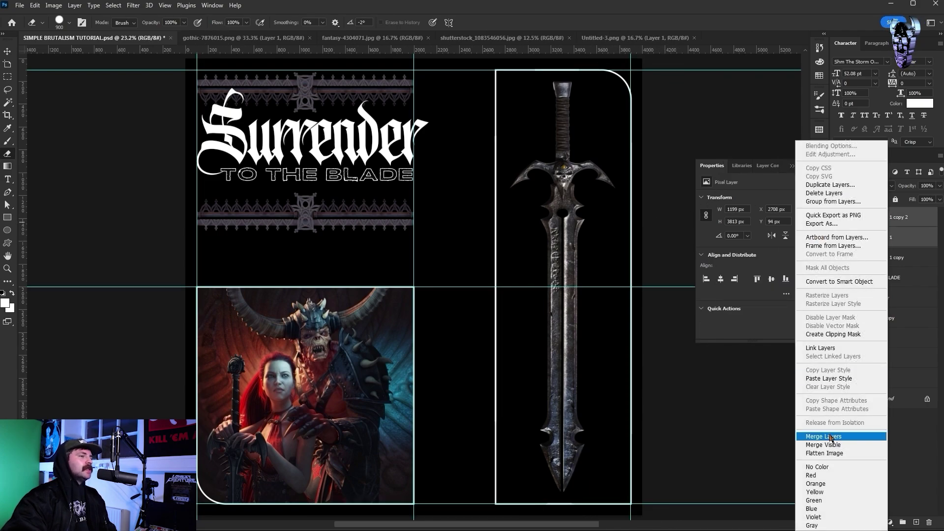
pyautogui.click(842, 438)
# Step: Rename both merged frame layers "FRAME"
pyautogui.click(879, 218)
pyautogui.write('FRAME')
pyautogui.press('Return')
pyautogui.doubleClick(879, 238)
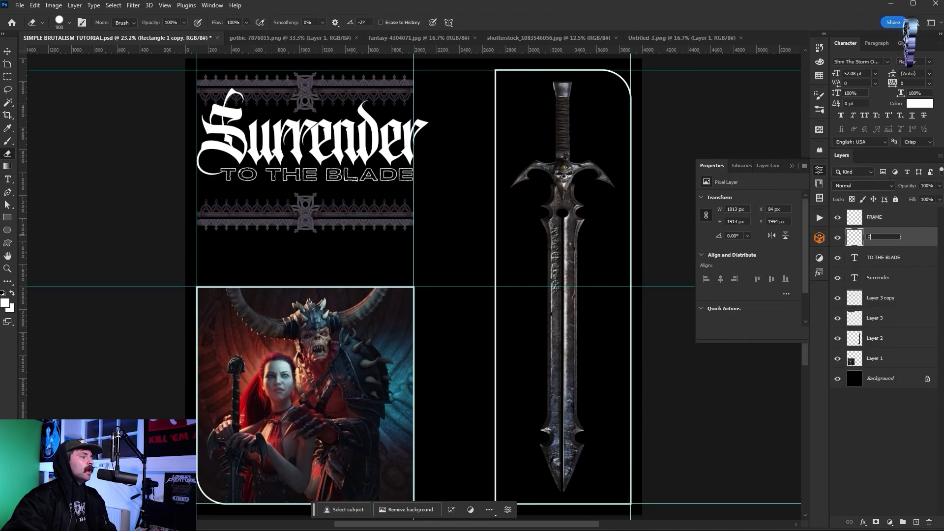
pyautogui.write('FRAME')
pyautogui.press('Return')
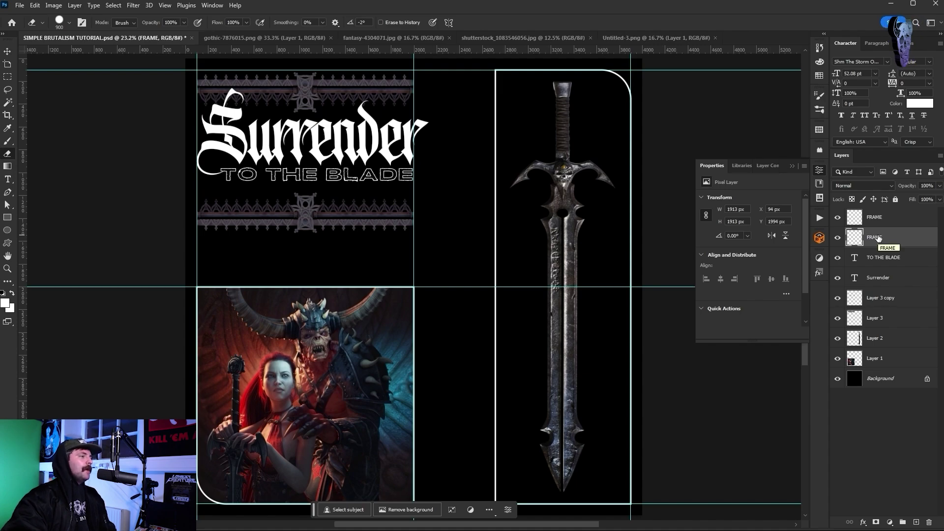
# Step: Copy a full-height strip around the mushroom cloud from shutterstock_1083546056.jpg and paste it just above the fantasy artwork layer in the poster
pyautogui.click(549, 39)
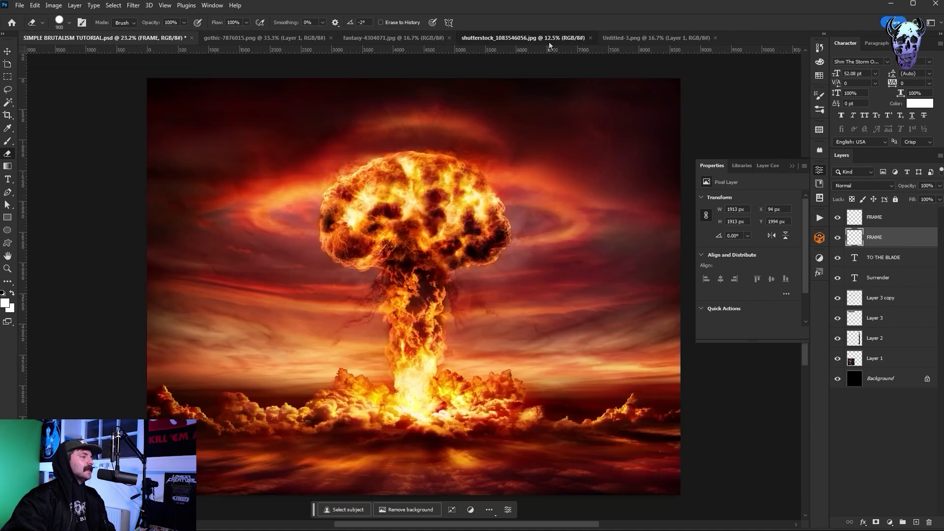
pyautogui.press('m')
pyautogui.moveTo(301, 78)
pyautogui.mouseDown()
pyautogui.moveTo(411, 337)
pyautogui.moveTo(537, 505)
pyautogui.mouseUp()
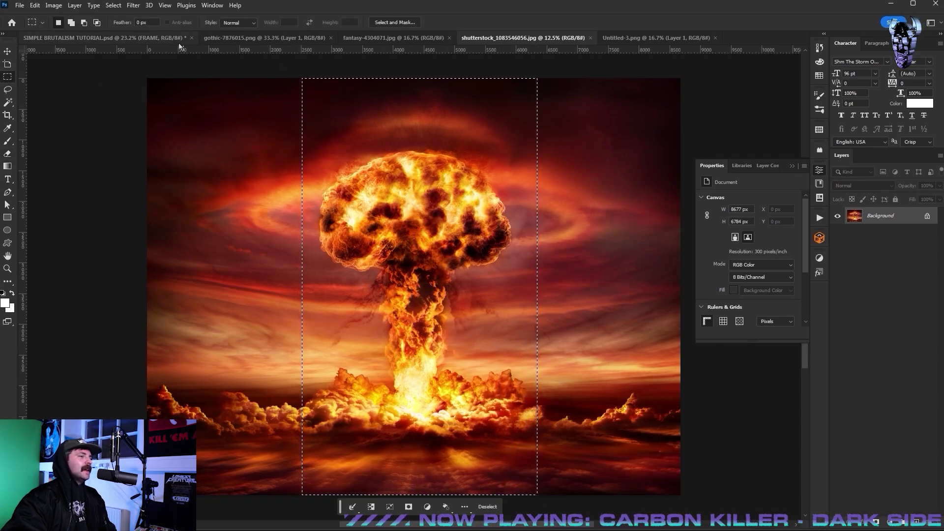
pyautogui.click(160, 37)
pyautogui.click(875, 358)
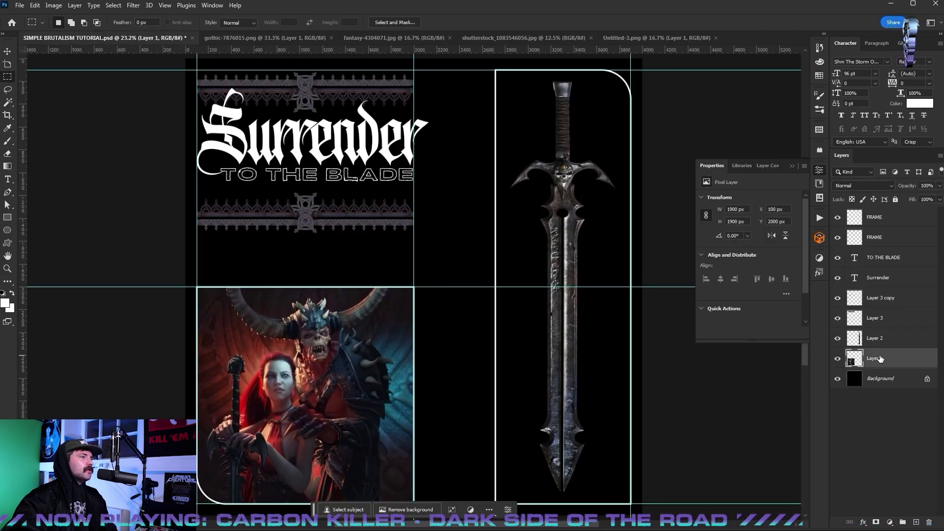
pyautogui.hotkey('ctrl', 'v')
# Step: Scale the pasted explosion to about 56% so it spans the upper to lower guides, and position its mushroom cloud behind the sword
pyautogui.hotkey('ctrl', 't')
pyautogui.moveTo(632, 305); pyautogui.dragTo(330, 288)
pyautogui.moveTo(276, 357); pyautogui.dragTo(575, 101)
pyautogui.moveTo(562, 310); pyautogui.dragTo(562, 503)
pyautogui.moveTo(619, 393); pyautogui.dragTo(623, 396)
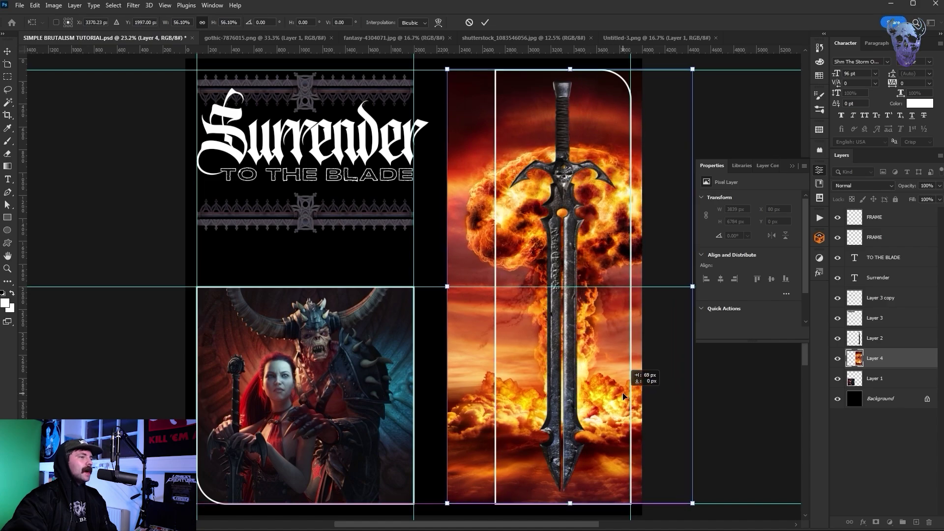
pyautogui.press('Return')
# Step: Copy the 1186 x 3800 px area of the explosion inside the sword frame to a new layer and delete the uncropped explosion layer
pyautogui.press('m')
pyautogui.moveTo(495, 67); pyautogui.dragTo(596, 361)
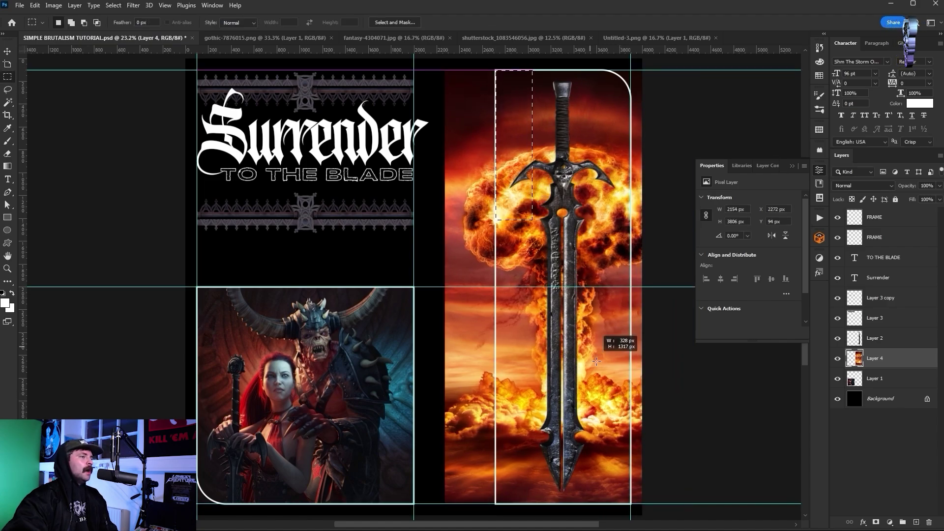
pyautogui.moveTo(631, 482); pyautogui.dragTo(631, 504)
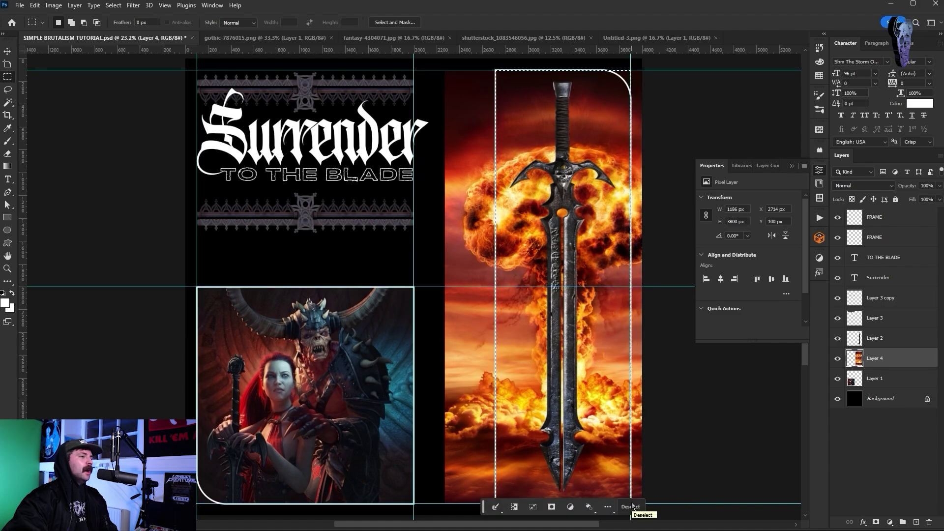
pyautogui.hotkey('ctrl', 'j')
pyautogui.click(871, 380)
pyautogui.press('Delete')
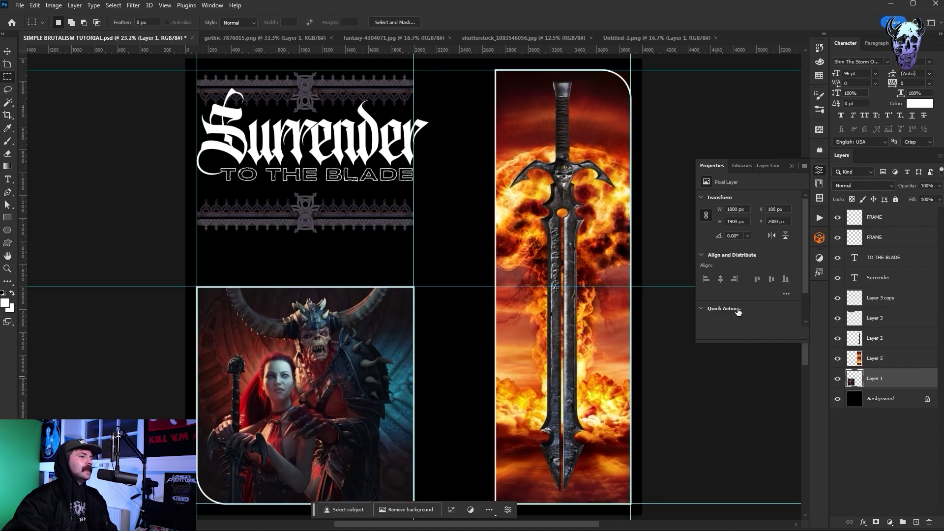
# Step: Add the vertical text "NO ESCAPE" between the fantasy artwork and the sword frame and set its font to Shm Siege Engine Regular
pyautogui.scroll(-2, 374, 275)
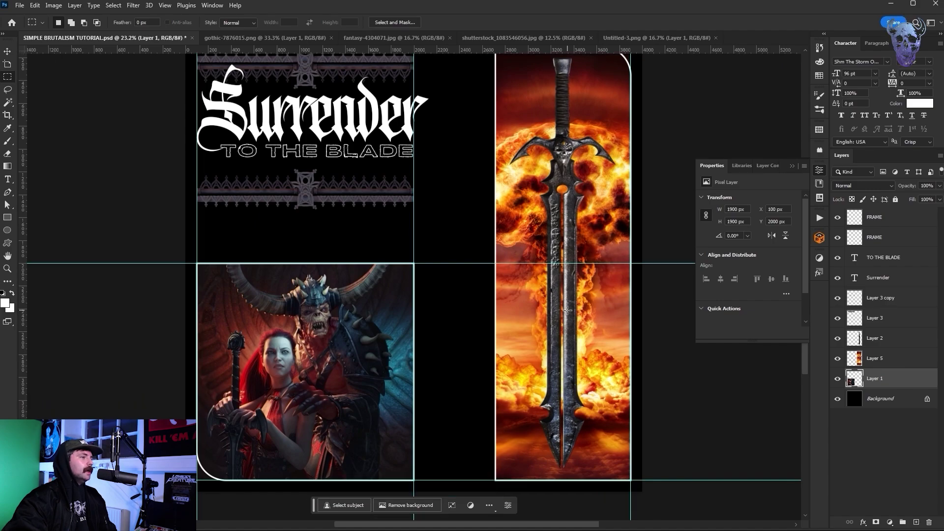
pyautogui.moveTo(9, 181); pyautogui.dragTo(39, 189)
pyautogui.click(432, 292)
pyautogui.write('NO ESCAPE')
pyautogui.doubleClick(435, 278)
pyautogui.tripleClick(435, 278)
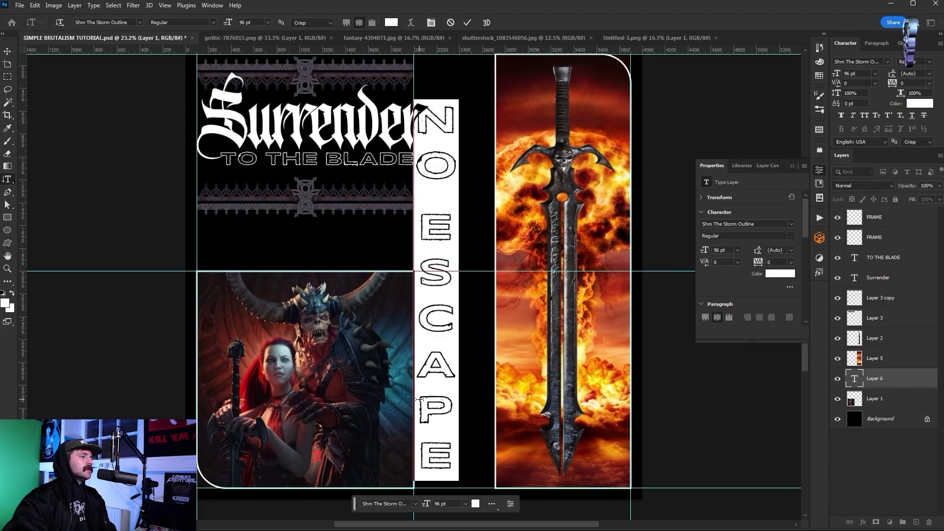
pyautogui.click(418, 505)
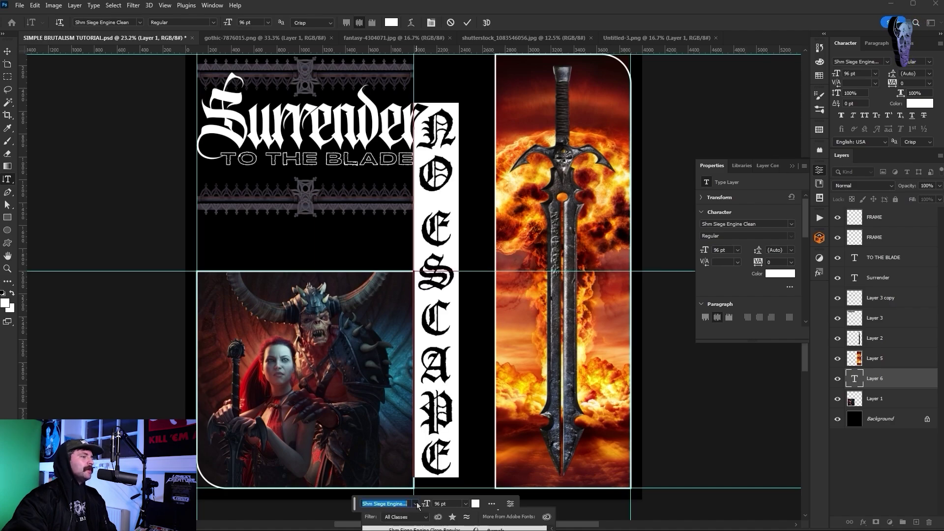
pyautogui.press('Return')
# Step: Tighten the tracking of the vertical "NO ESCAPE" text to -180
pyautogui.write('-200')
pyautogui.press('Return')
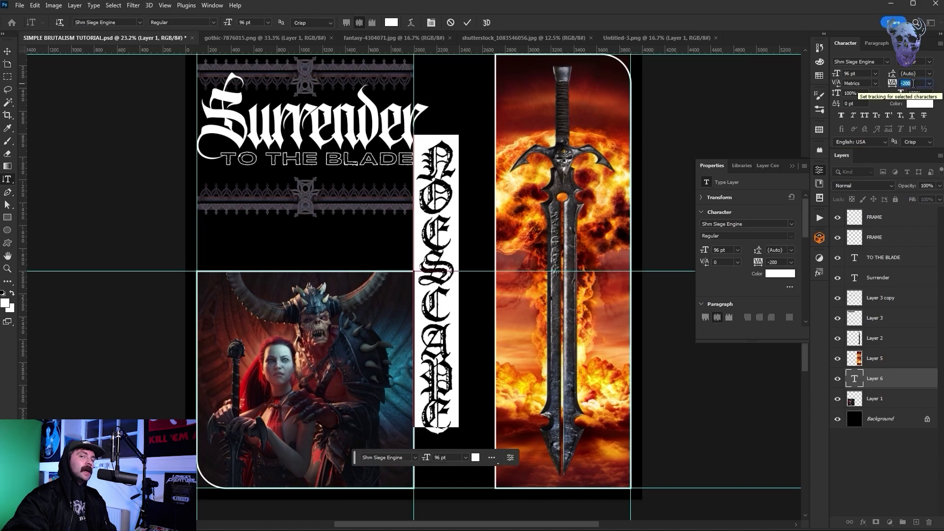
pyautogui.write('-180')
pyautogui.press('Return')
# Step: Open up a tight letter pair in "NO ESCAPE" by setting its kerning to 70
pyautogui.click(438, 209)
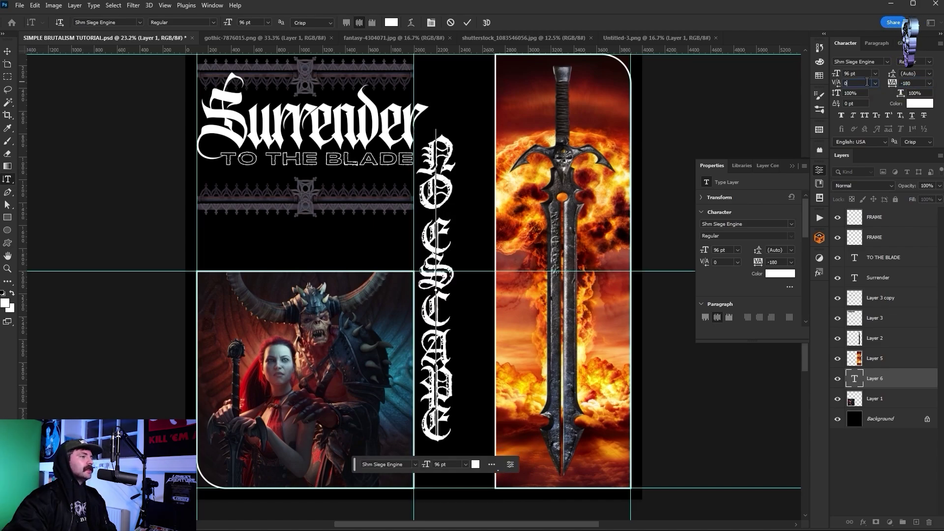
pyautogui.press('BackSpace')
pyautogui.write('50')
pyautogui.press('Return')
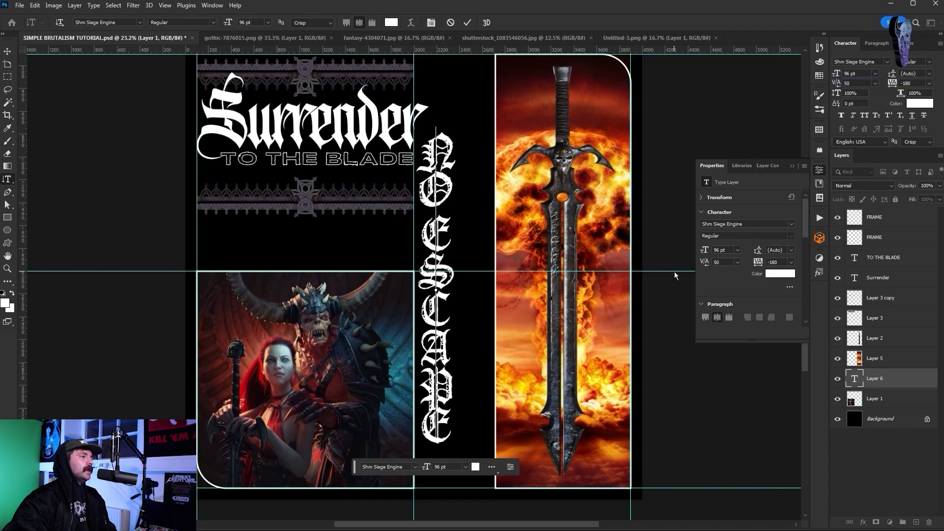
pyautogui.press('Up')
pyautogui.press('Up')
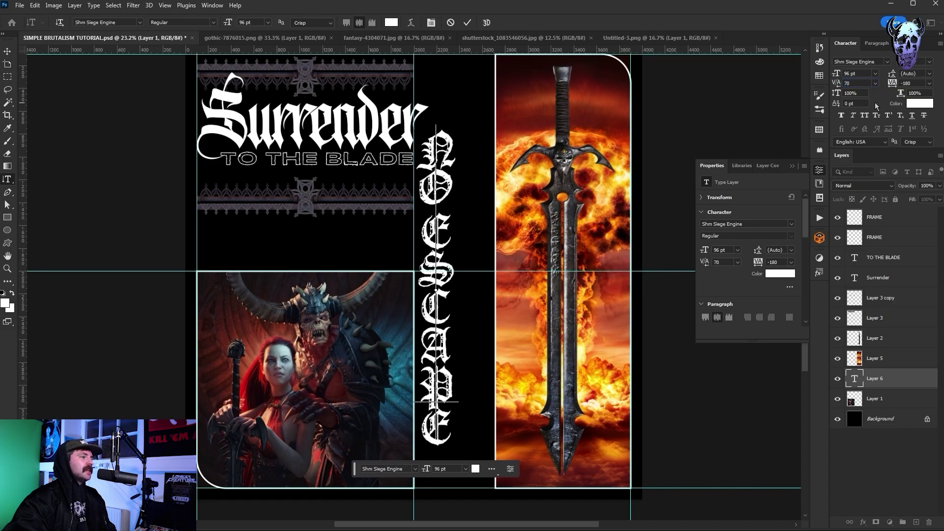
# Step: Widen the letter pair's kerning in the vertical "NO ESCAPE" text to 120 and rasterize the text layer
pyautogui.press('Up')
pyautogui.press('Up')
pyautogui.press('Up')
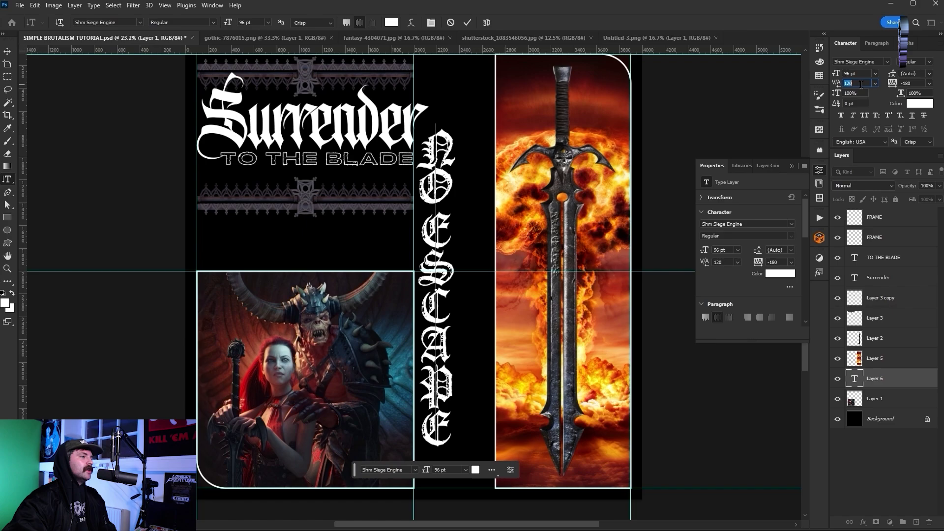
pyautogui.click(7, 51)
pyautogui.rightClick(906, 379)
pyautogui.click(866, 267)
# Step: Scale the vertical "NO ESCAPE" lettering to about 234 x 1906 px and place it alongside the fantasy artwork, matching its height
pyautogui.hotkey('ctrl', 't')
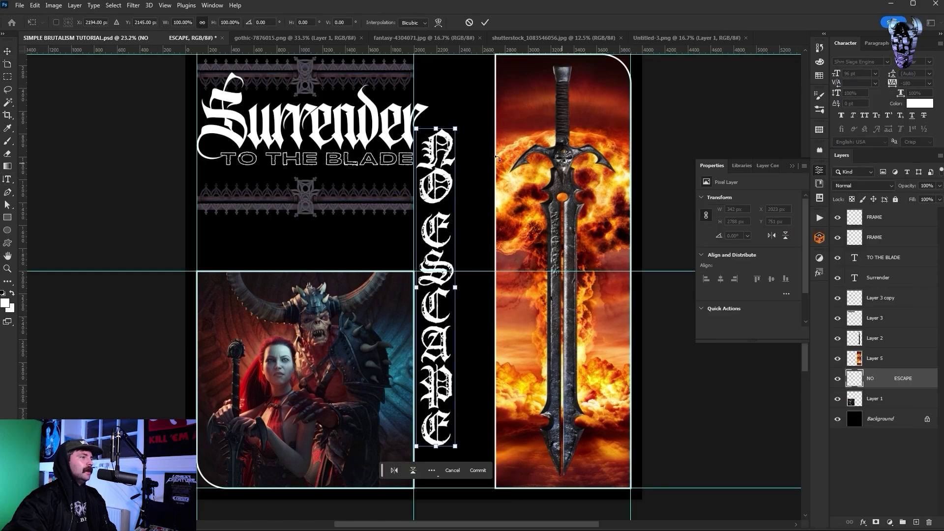
pyautogui.moveTo(441, 219); pyautogui.dragTo(444, 265)
pyautogui.moveTo(434, 170); pyautogui.dragTo(440, 265)
pyautogui.press('Return')
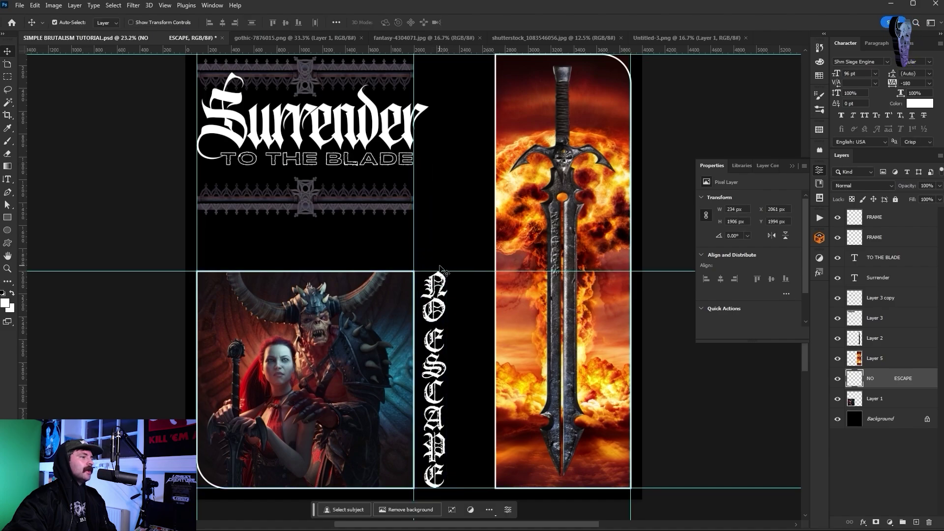
# Step: Give "NO ESCAPE" a white 4 px inside stroke with 0% fill and rasterize the layer style
pyautogui.click(75, 5)
pyautogui.moveTo(83, 99)
pyautogui.click(199, 123)
pyautogui.click(716, 377)
pyautogui.click(14, 124)
pyautogui.click(243, 127)
pyautogui.click(740, 333)
pyautogui.write('5')
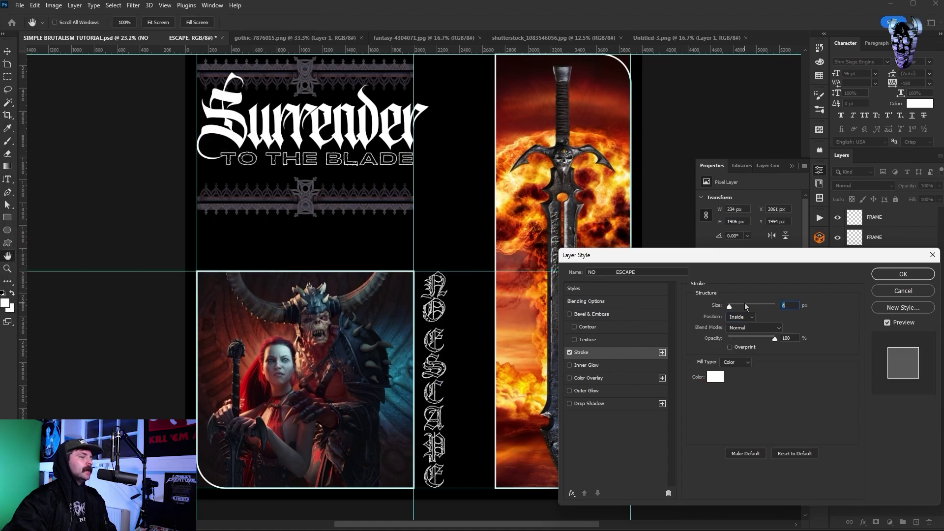
pyautogui.press('Return')
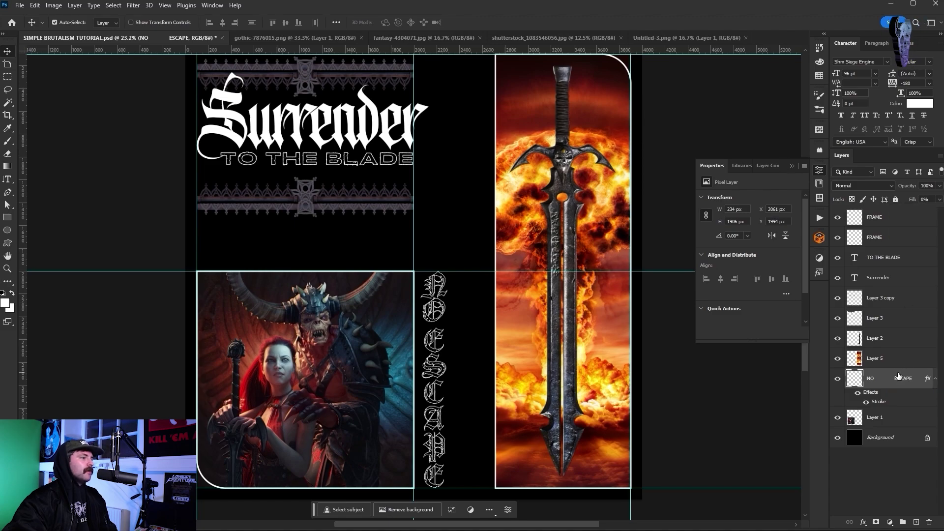
pyautogui.rightClick(898, 377)
pyautogui.click(861, 304)
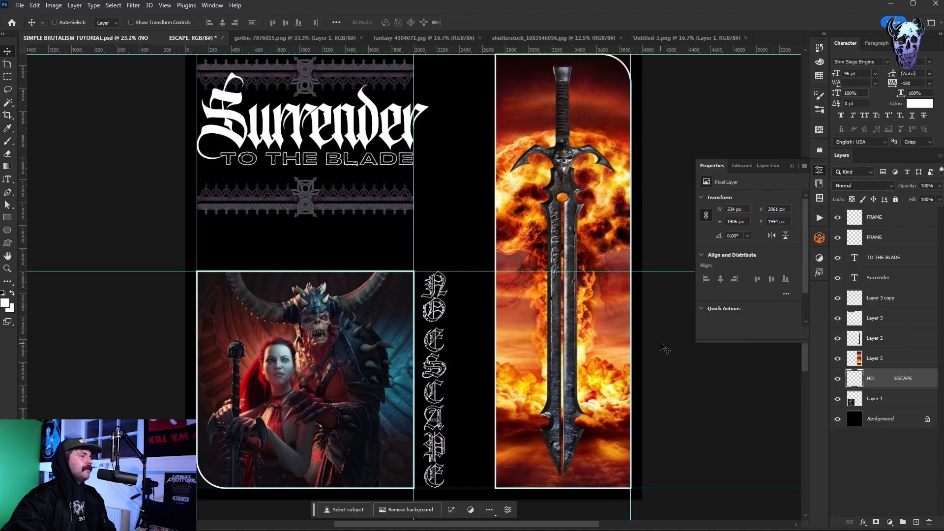
# Step: Stretch the two ornamental borders around the title together to about 2520 px wide, towards the sword frame
pyautogui.scroll(1, 435, 213)
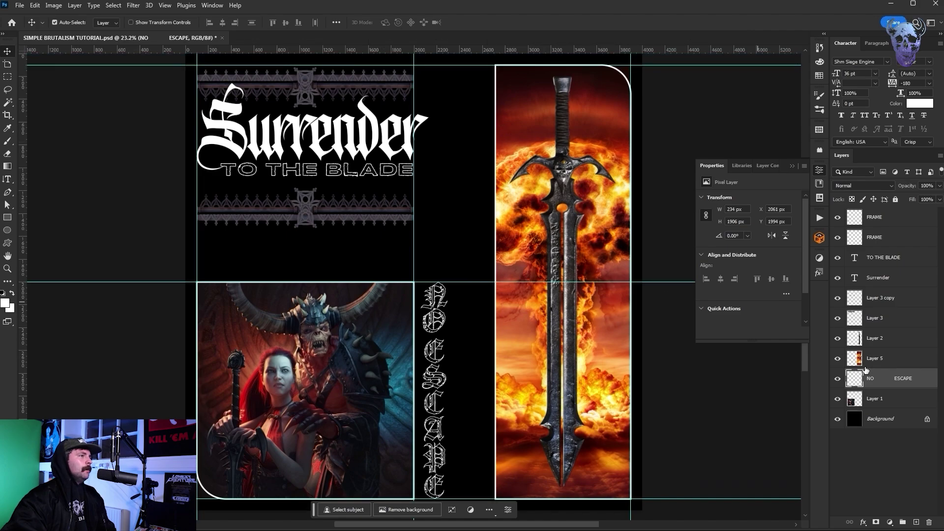
pyautogui.click(873, 319)
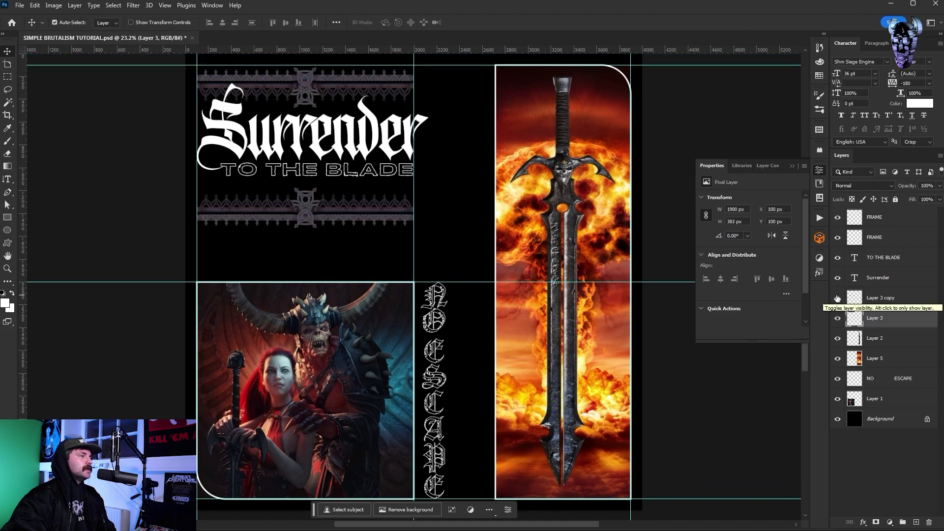
pyautogui.hotkey('ctrl', 't')
pyautogui.moveTo(414, 147); pyautogui.dragTo(485, 147)
pyautogui.press('Return')
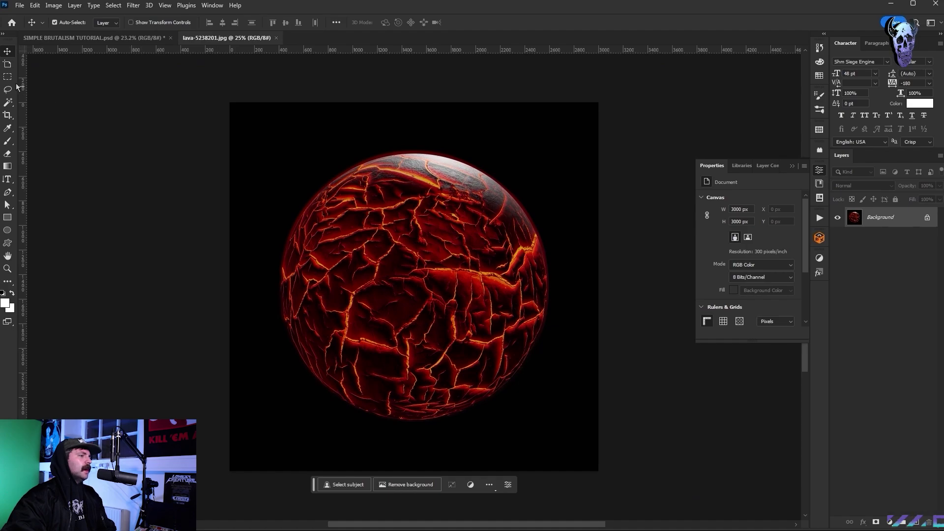
# Step: Marquee-select an area of about 2224 x 2236 px enclosing the lava sphere in lava-5238201.jpg and nudge the selection around it
pyautogui.click(7, 76)
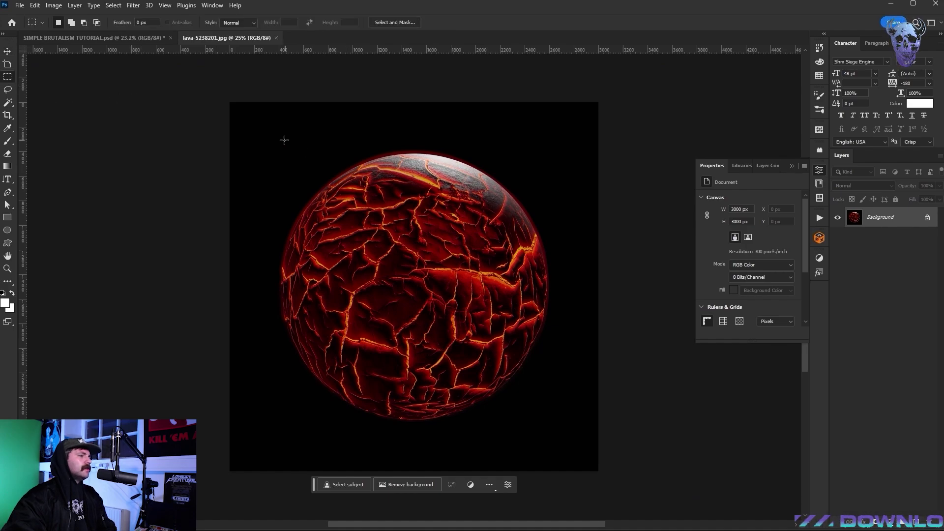
pyautogui.moveTo(280, 143); pyautogui.dragTo(554, 417)
pyautogui.hotkey('shift', 'Down')
pyautogui.hotkey('shift', 'Down')
pyautogui.hotkey('shift', 'Down')
pyautogui.hotkey('shift', 'Down')
pyautogui.hotkey('shift', 'Down')
pyautogui.hotkey('shift', 'Down')
pyautogui.hotkey('shift', 'Up')
pyautogui.press('Left')
pyautogui.press('Left')
pyautogui.press('Left')
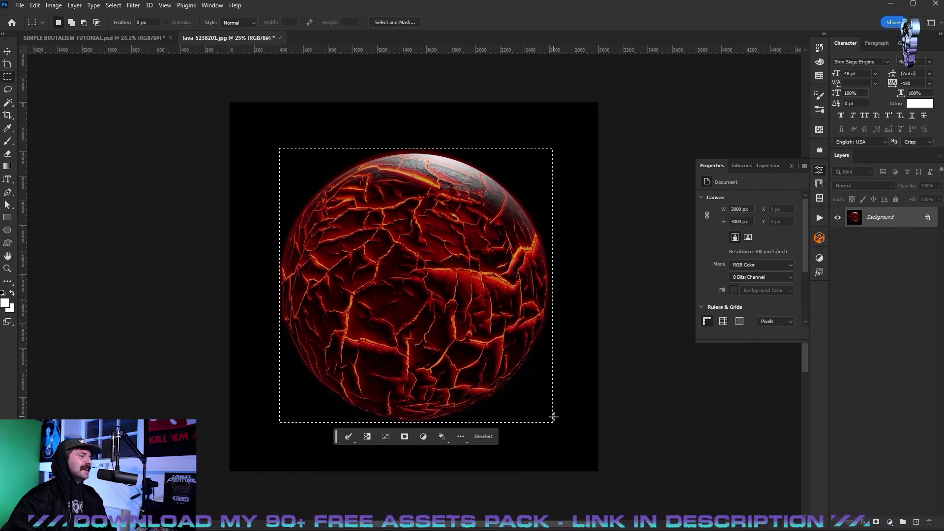
pyautogui.hotkey('shift', 'Left')
pyautogui.hotkey('shift', 'Left')
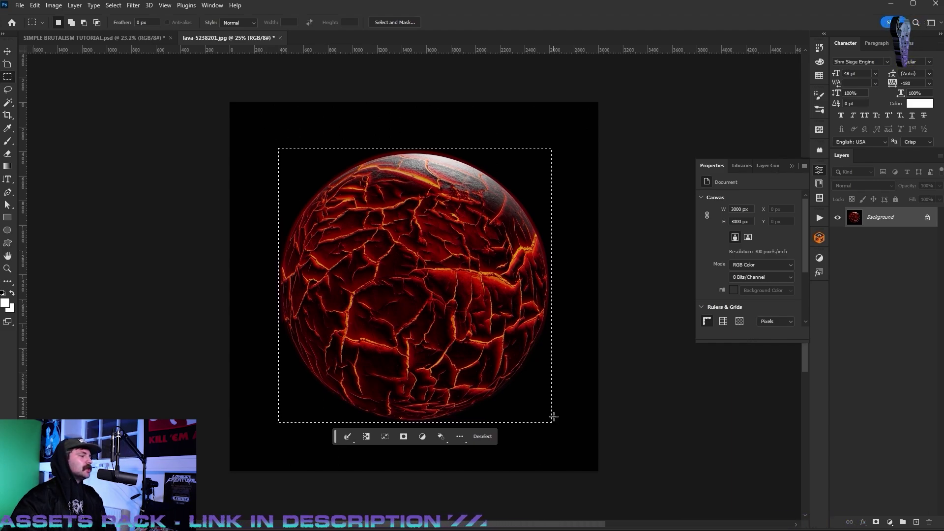
# Step: Paste the lava sphere into the poster above the fantasy artwork layer and scale it to about 559 x 562 px beside "Surrender"
pyautogui.hotkey('ctrl', 'Tab')
pyautogui.click(887, 398)
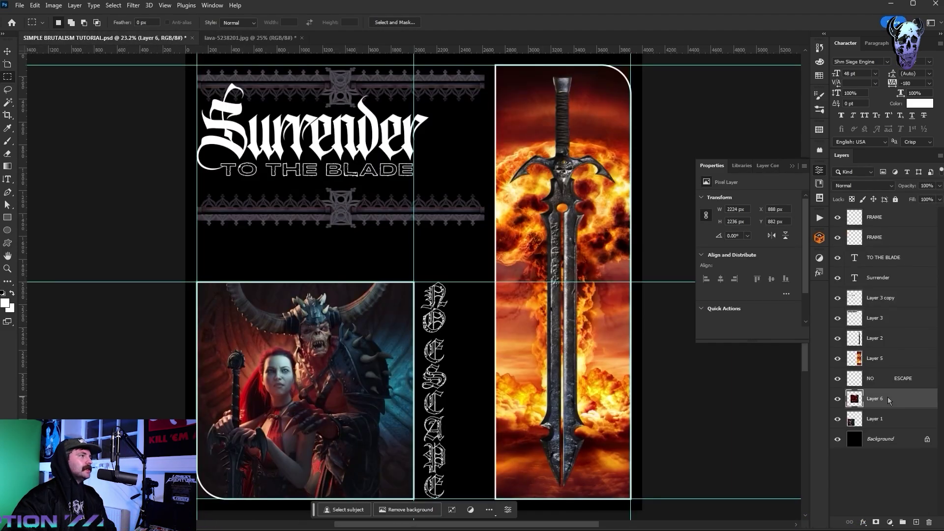
pyautogui.hotkey('ctrl', 'v')
pyautogui.hotkey('ctrl', 't')
pyautogui.moveTo(545, 282); pyautogui.dragTo(489, 266)
pyautogui.moveTo(293, 283); pyautogui.dragTo(460, 127)
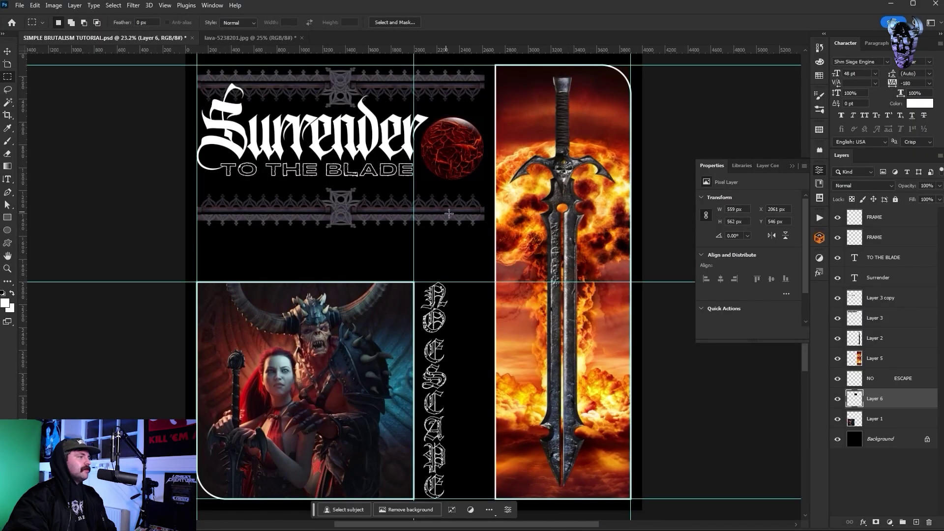
# Step: Open the image files ancient-4336011.png and SPEARHEAD CHROME.png from the project folder
pyautogui.click(19, 5)
pyautogui.click(30, 25)
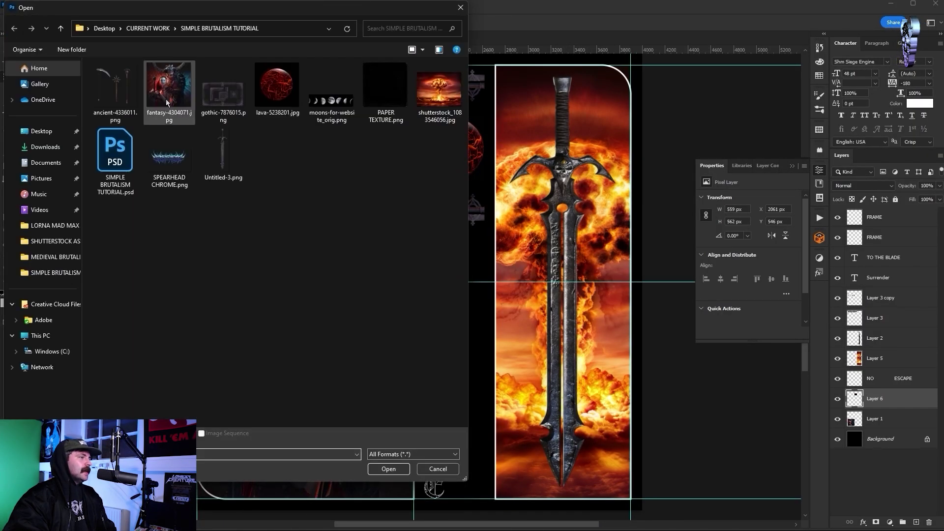
pyautogui.press('Return')
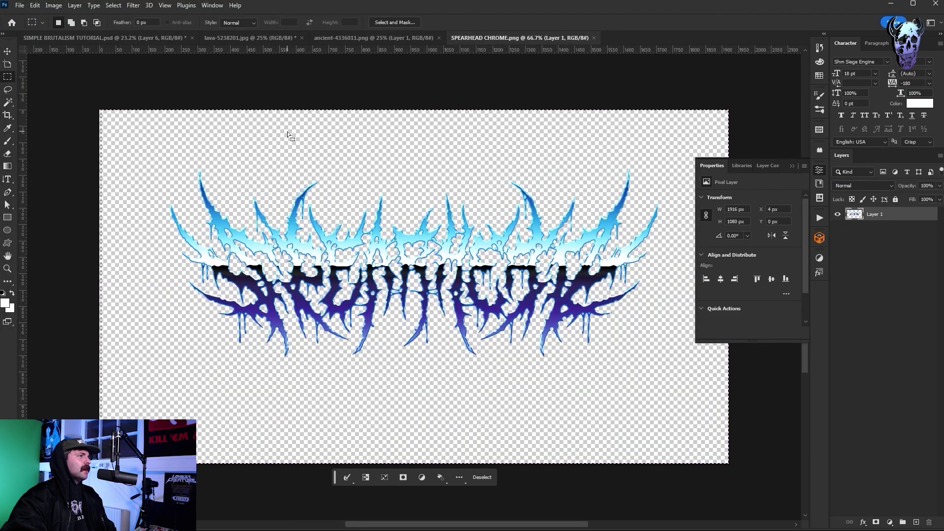
# Step: Paste the chrome Spearhead logo into the poster at about 974 x 374 px, between the lower border and the fantasy artwork
pyautogui.click(178, 39)
pyautogui.hotkey('ctrl', 'v')
pyautogui.hotkey('ctrl', 't')
pyautogui.moveTo(414, 249); pyautogui.dragTo(415, 271)
pyautogui.moveTo(427, 292); pyautogui.dragTo(353, 250)
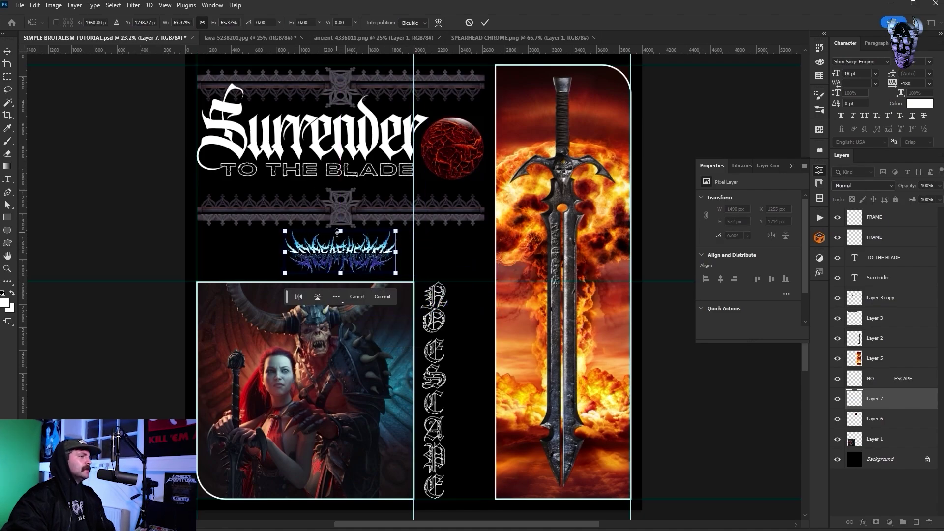
pyautogui.press('Return')
# Step: Copy the middle sun-headed staff from ancient-4336011.png into the poster
pyautogui.click(380, 38)
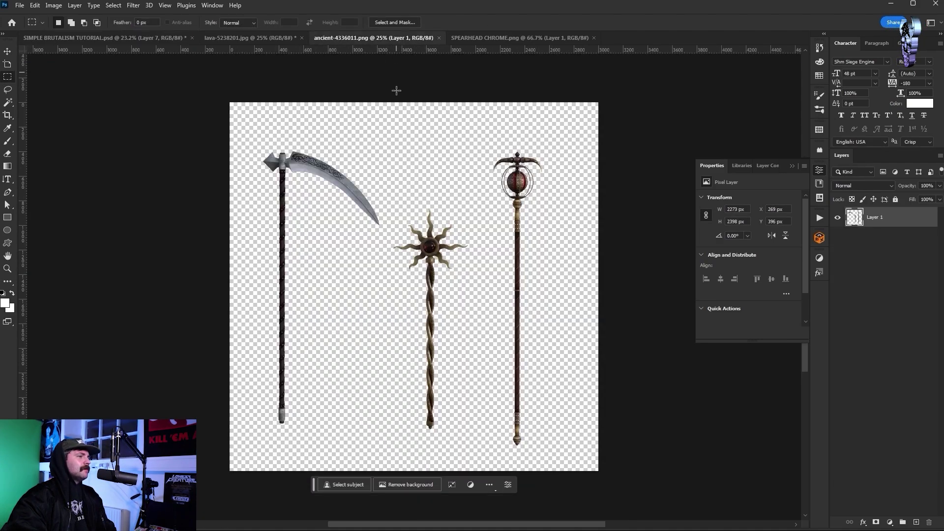
pyautogui.moveTo(388, 198); pyautogui.dragTo(475, 442)
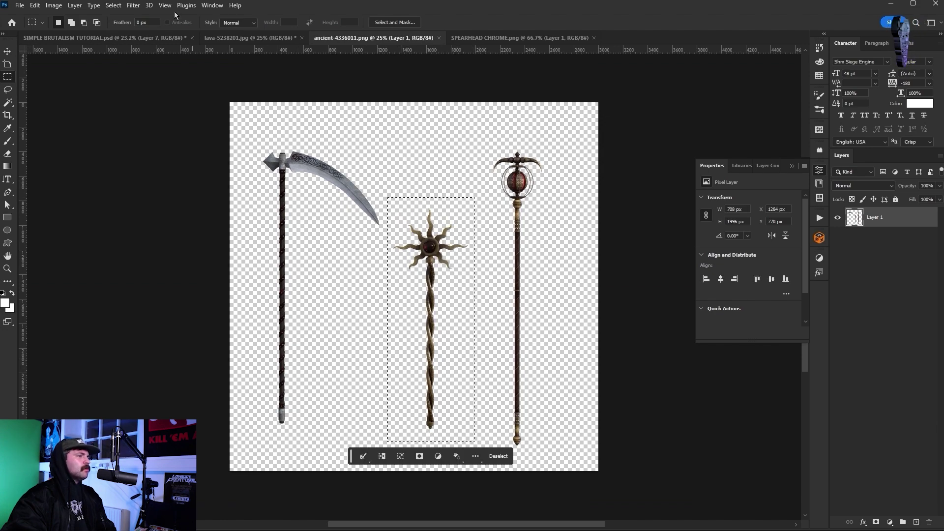
pyautogui.hotkey('ctrl', 'c')
pyautogui.click(103, 38)
pyautogui.hotkey('ctrl', 'v')
# Step: Rotate the staff to horizontal, scale it to about 1134 x 385 px, and place its sun head at the poster's left margin
pyautogui.hotkey('ctrl', 't')
pyautogui.moveTo(444, 165); pyautogui.dragTo(298, 250)
pyautogui.moveTo(382, 292); pyautogui.dragTo(267, 257)
pyautogui.moveTo(402, 247); pyautogui.dragTo(305, 255)
pyautogui.press('Return')
# Step: Duplicate the staff, flip the copy horizontally, and move it to mirror the original on the other side of the logo
pyautogui.rightClick(875, 418)
pyautogui.click(880, 58)
pyautogui.press('Return')
pyautogui.click(35, 6)
pyautogui.moveTo(99, 233)
pyautogui.click(181, 414)
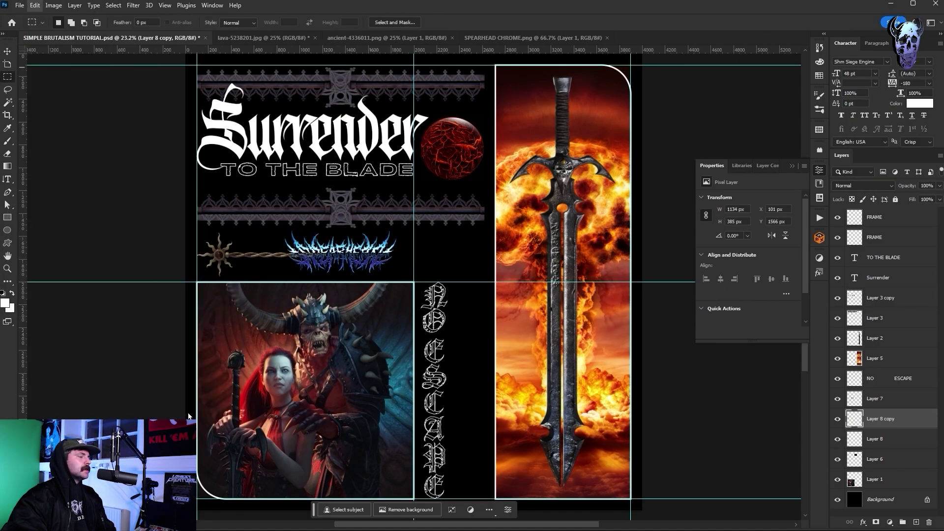
pyautogui.hotkey('ctrl', 't')
pyautogui.moveTo(289, 261); pyautogui.dragTo(448, 252)
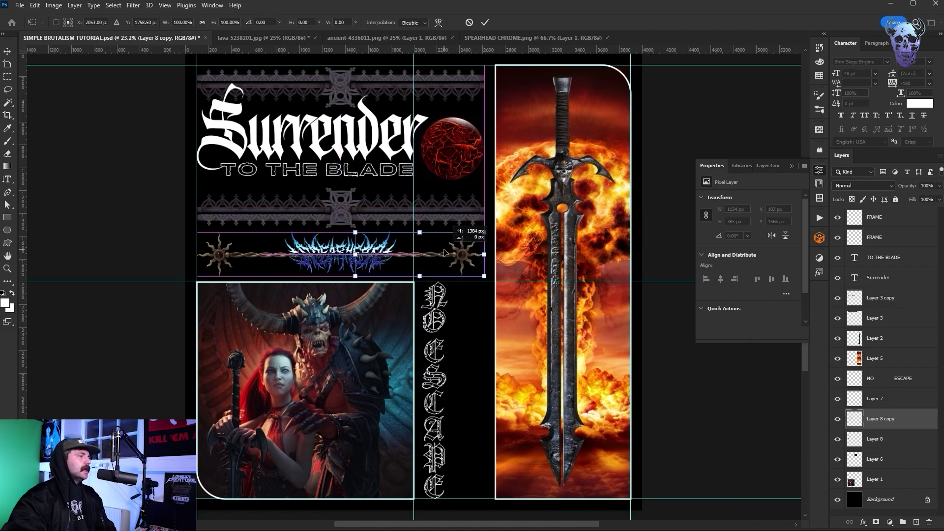
pyautogui.press('Return')
# Step: Merge the two mirrored staffs into one layer and select it together with the chrome logo
pyautogui.keyDown('shift'); pyautogui.click(890, 437); pyautogui.keyUp('shift')
pyautogui.rightClick(890, 437)
pyautogui.click(883, 339)
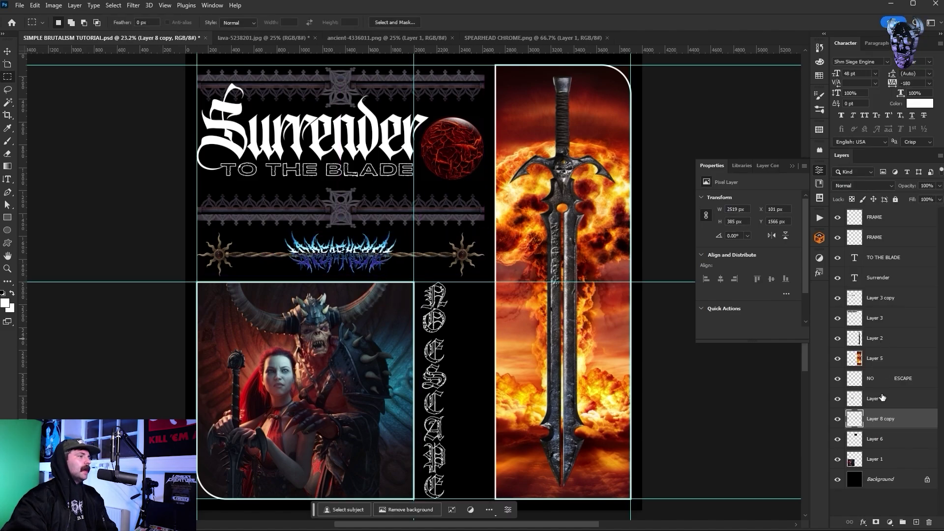
pyautogui.keyDown('shift'); pyautogui.click(883, 397); pyautogui.keyUp('shift')
pyautogui.click(8, 51)
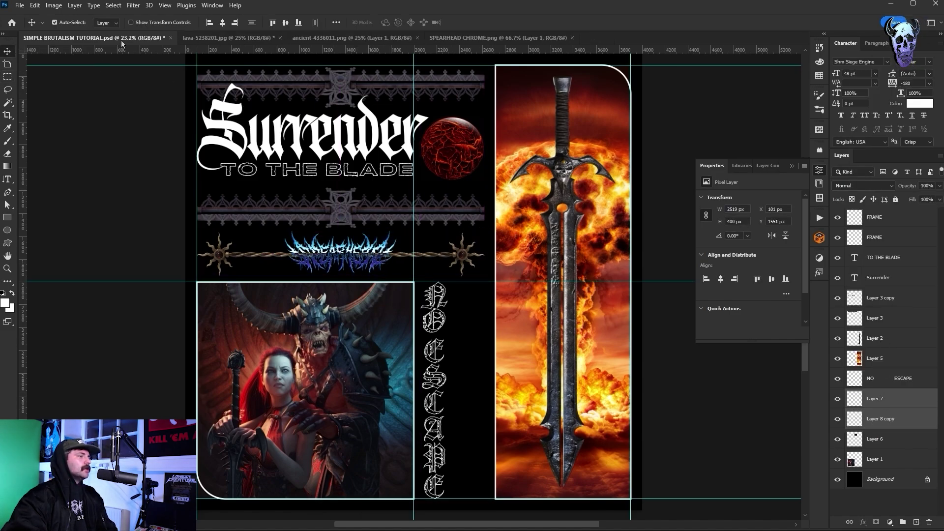
# Step: Add a black 4 px outside stroke to the chrome logo
pyautogui.click(877, 402)
pyautogui.click(74, 5)
pyautogui.moveTo(99, 102)
pyautogui.click(193, 124)
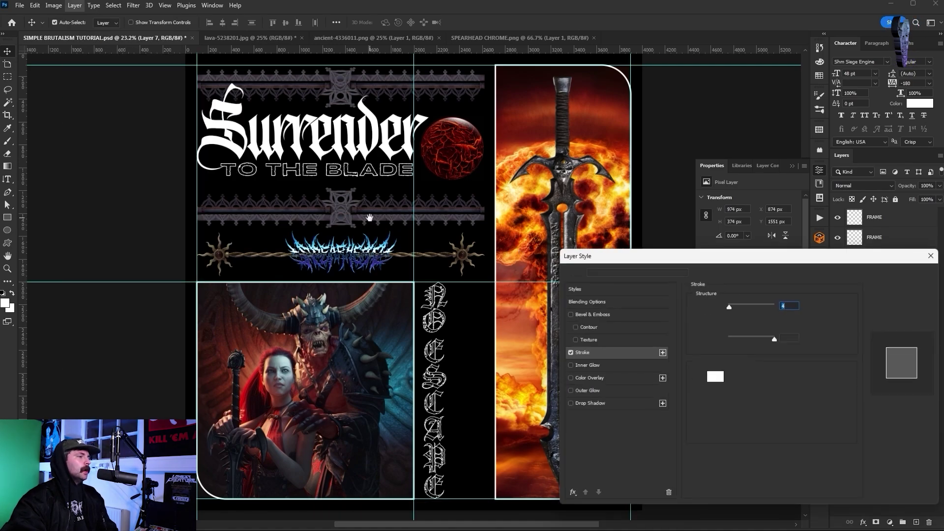
pyautogui.click(746, 317)
pyautogui.click(742, 323)
pyautogui.click(716, 377)
pyautogui.click(75, 253)
pyautogui.click(232, 127)
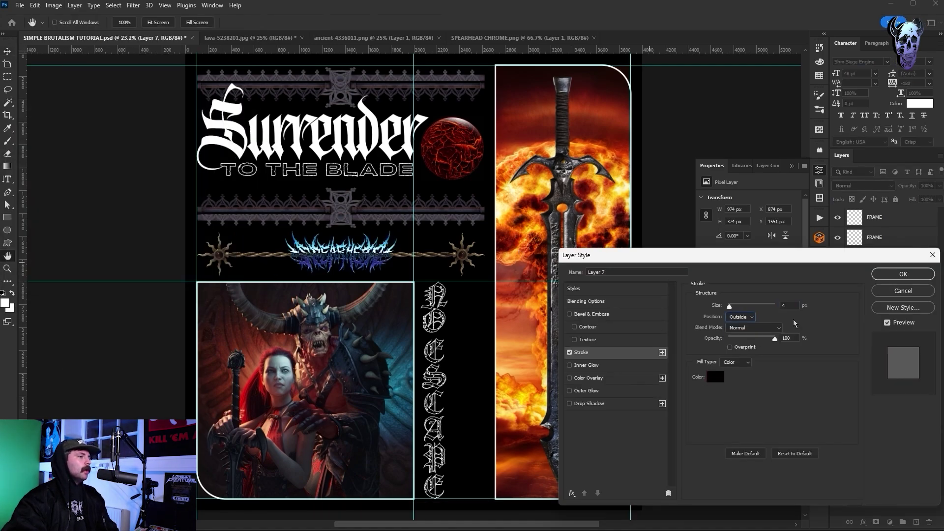
pyautogui.press('Return')
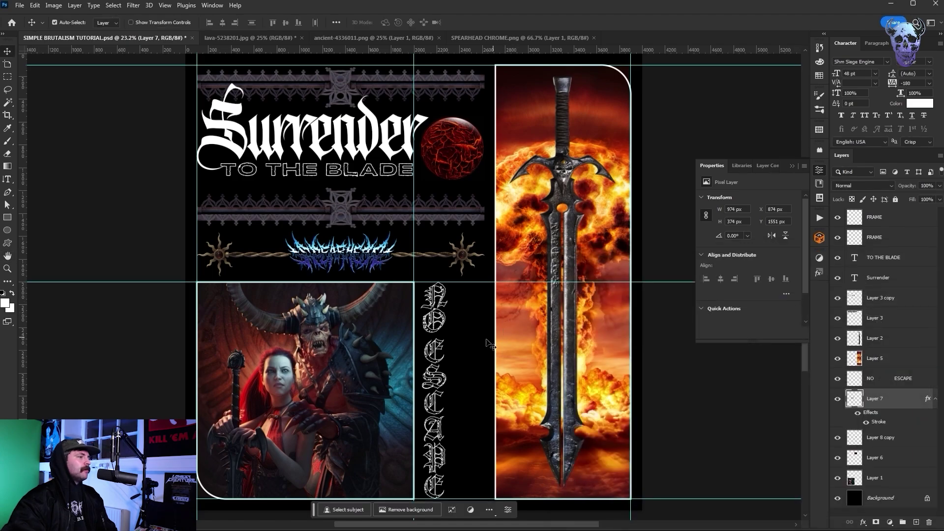
# Step: Shift the "Surrender" and "TO THE BLADE" texts together slightly downward between the ornamental borders
pyautogui.click(887, 273)
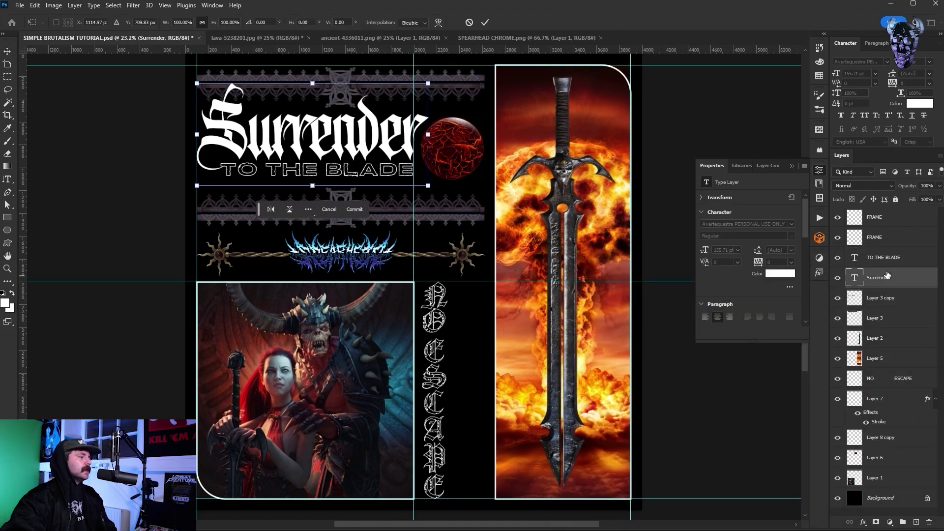
pyautogui.keyDown('shift'); pyautogui.click(887, 261); pyautogui.keyUp('shift')
pyautogui.hotkey('ctrl', 't')
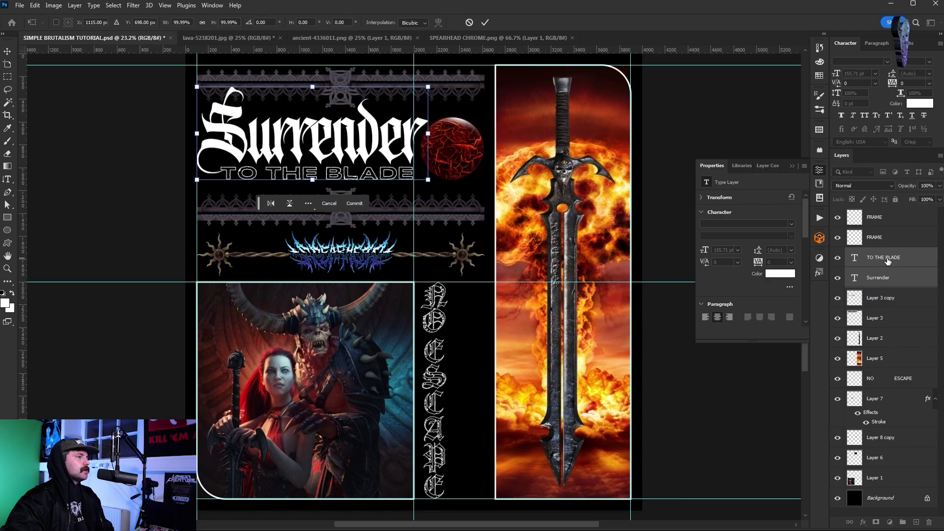
pyautogui.press('Return')
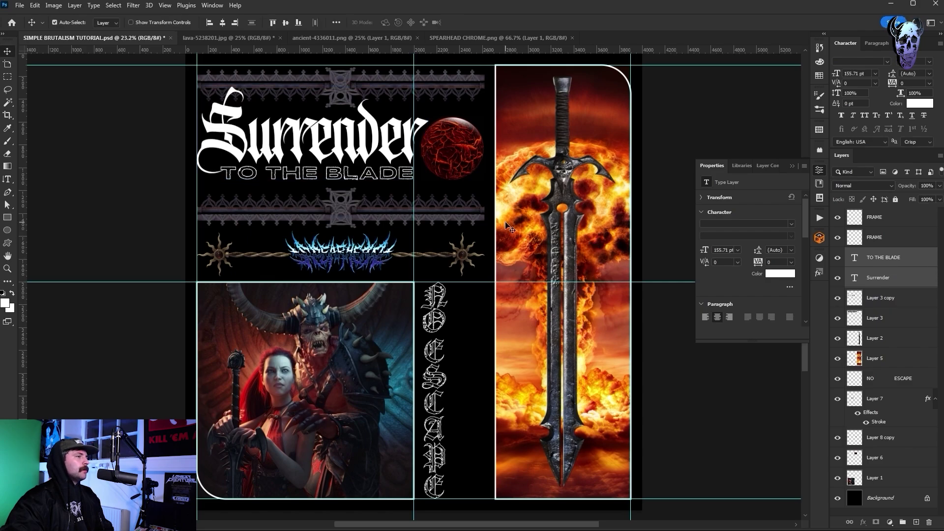
# Step: Scale the lava sphere to about 558 x 561 px and nudge it slightly away from the title
pyautogui.click(881, 459)
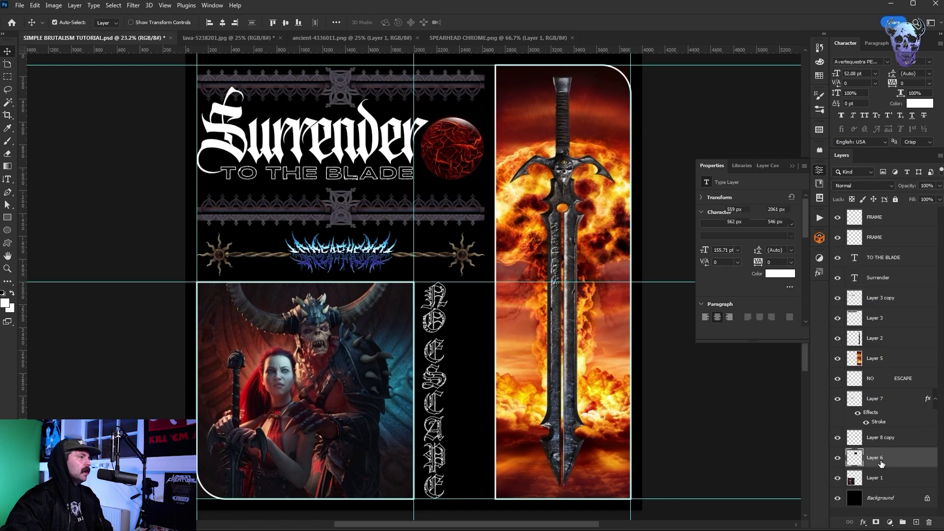
pyautogui.hotkey('ctrl', 't')
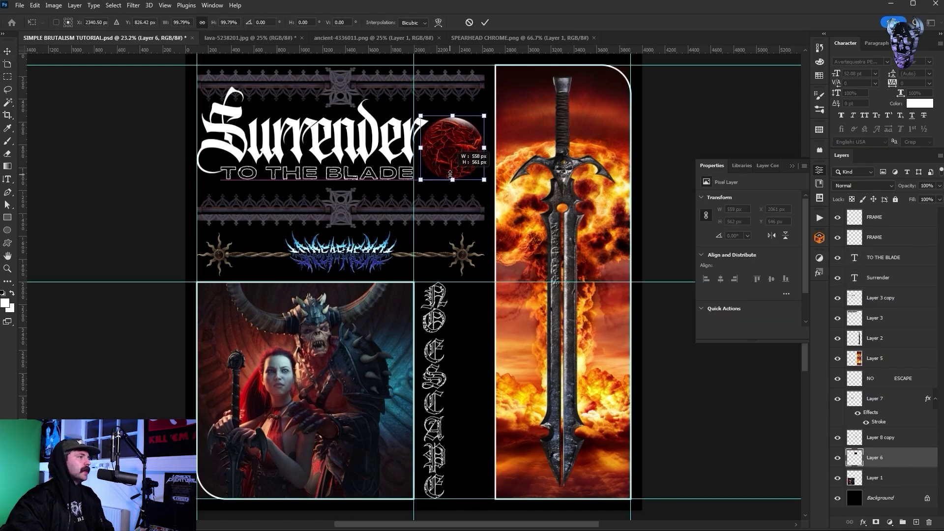
pyautogui.press('Return')
# Step: Open moons-for-website_orig.png and marquee-select the row of moon phases
pyautogui.click(20, 5)
pyautogui.click(30, 28)
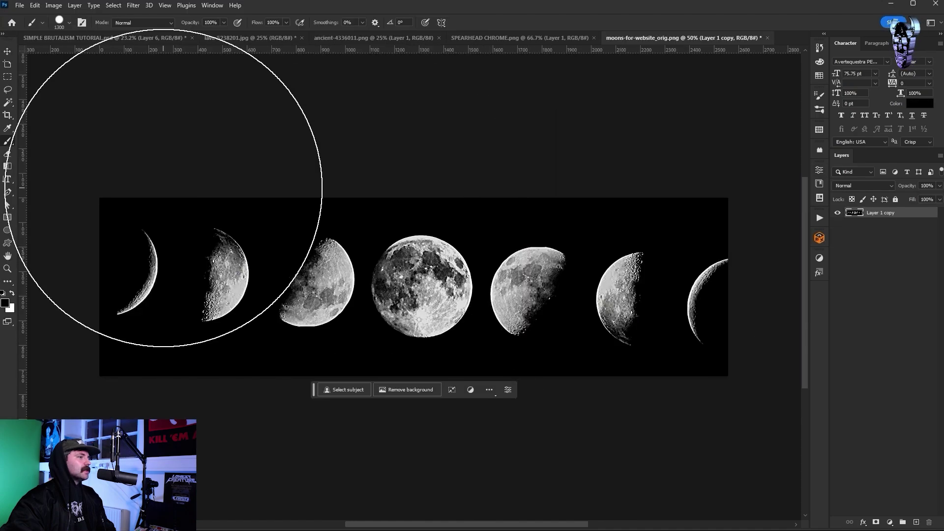
pyautogui.press('m')
pyautogui.moveTo(731, 381); pyautogui.dragTo(211, 173)
pyautogui.moveTo(118, 144); pyautogui.dragTo(116, 141)
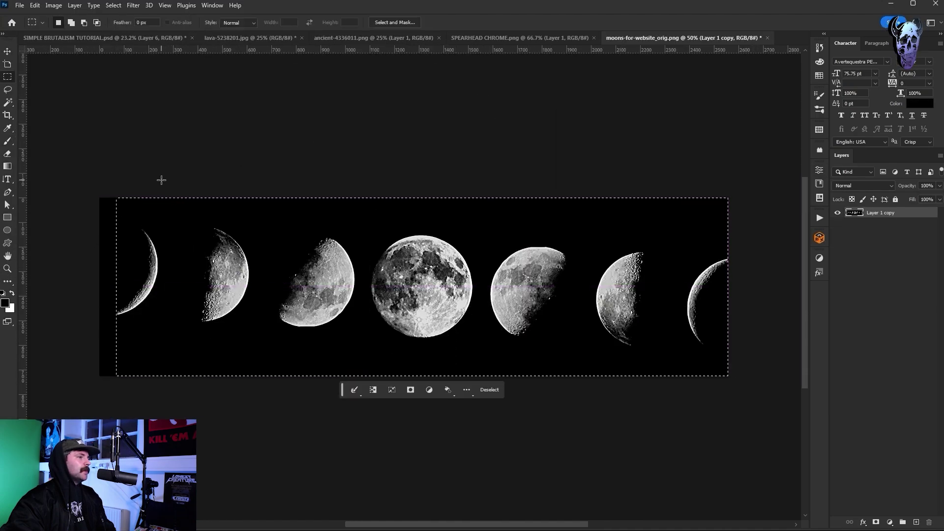
# Step: Paste the moon phases as a scaled vertical strip between "NO ESCAPE" and the sword frame, on a layer beneath the lava sphere
pyautogui.hotkey('ctrl', 'Tab')
pyautogui.hotkey('ctrl', 'v')
pyautogui.hotkey('ctrl', 't')
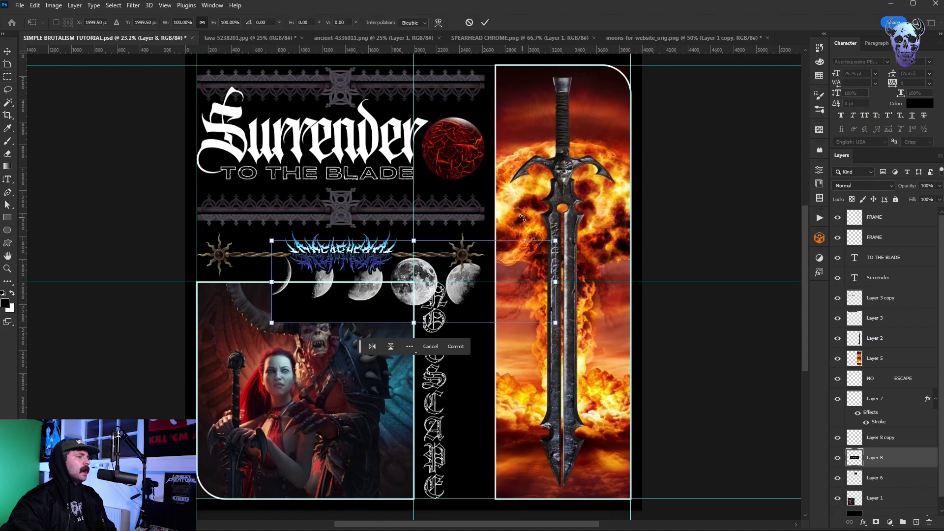
pyautogui.moveTo(630, 339); pyautogui.dragTo(458, 110)
pyautogui.moveTo(414, 141); pyautogui.dragTo(414, 282)
pyautogui.moveTo(415, 424); pyautogui.dragTo(474, 428)
pyautogui.moveTo(433, 390); pyautogui.dragTo(439, 390)
pyautogui.moveTo(536, 307); pyautogui.dragTo(534, 301)
pyautogui.moveTo(440, 392); pyautogui.dragTo(443, 391)
pyautogui.press('Return')
pyautogui.moveTo(879, 483); pyautogui.dragTo(878, 484)
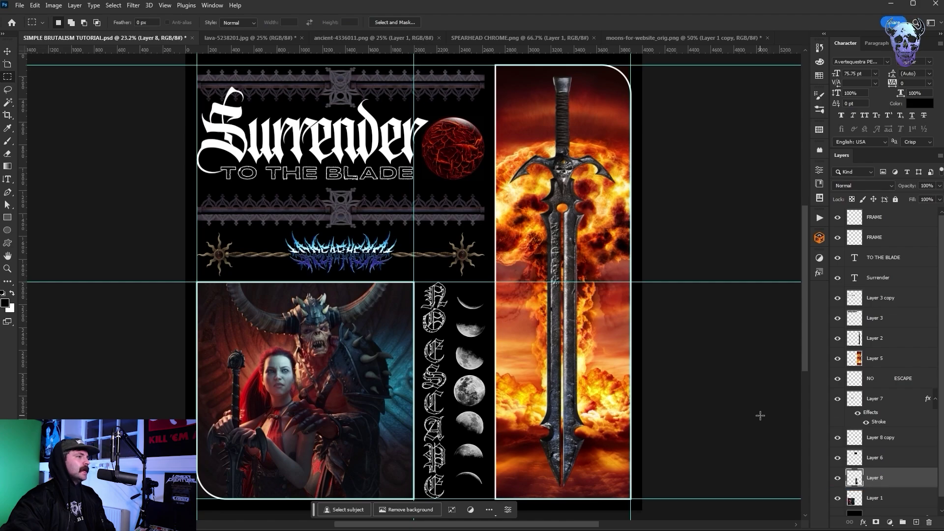
# Step: Save the poster document with its current layout
pyautogui.scroll(-1, 646, 337)
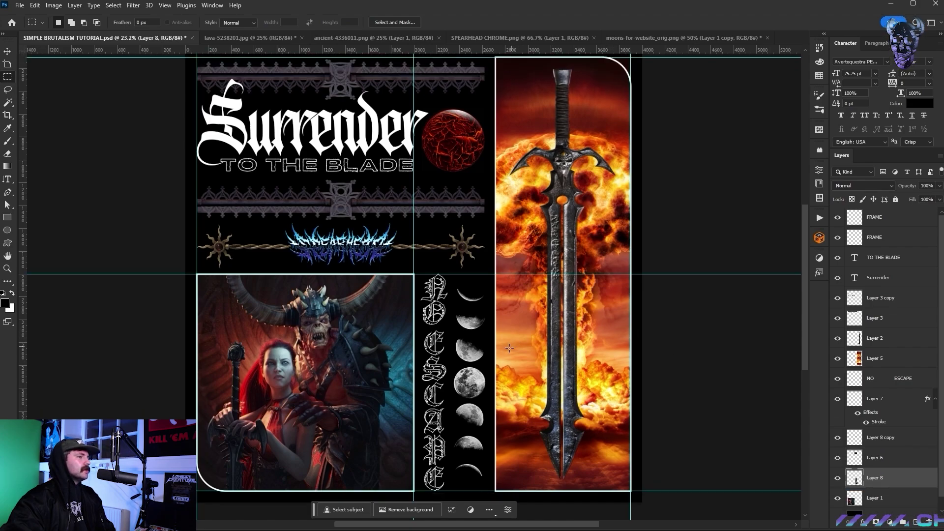
pyautogui.scroll(2, 492, 172)
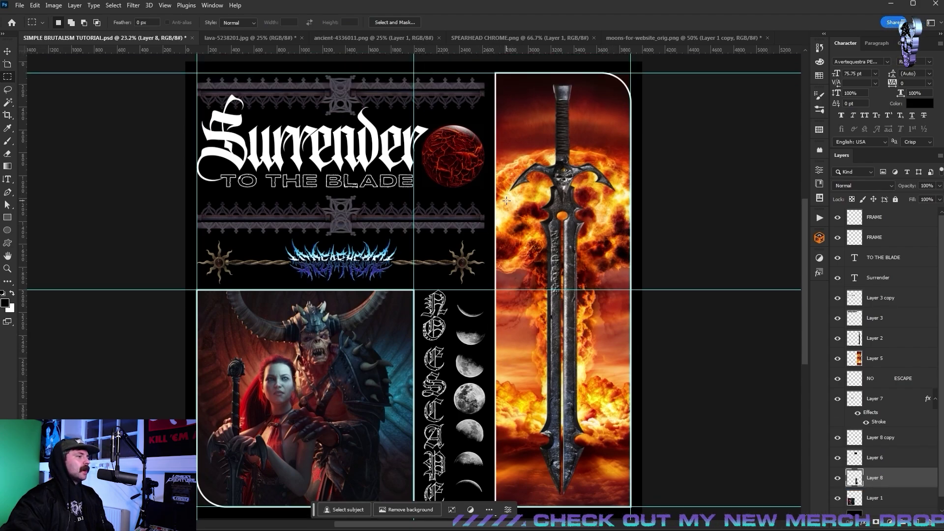
pyautogui.hotkey('ctrl', 's')
pyautogui.press('Return')
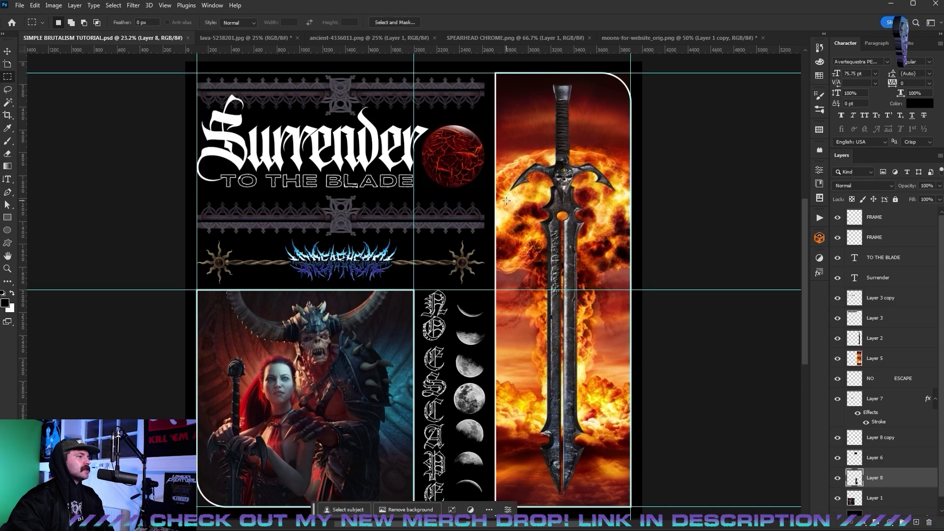
# Step: Switch to BLOOD SPLAT1.png and marquee-select the blood splatter
pyautogui.click(873, 378)
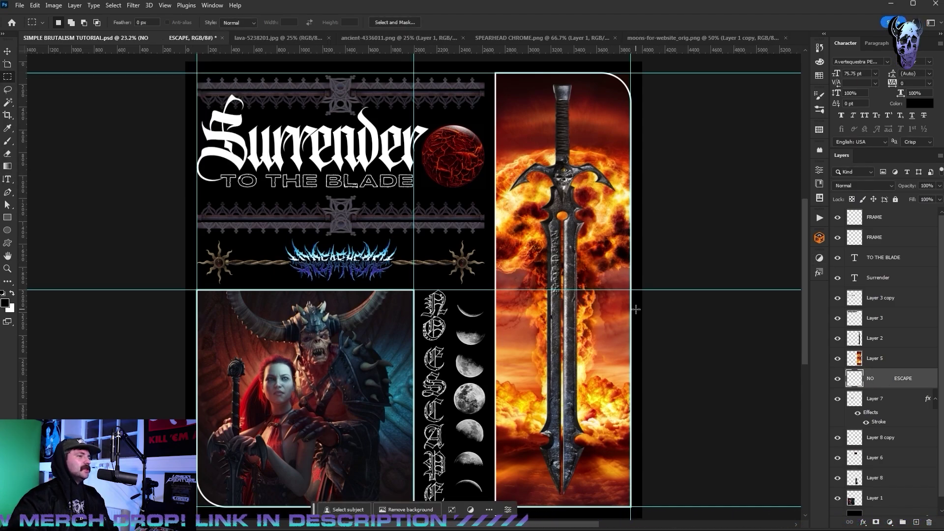
pyautogui.click(879, 222)
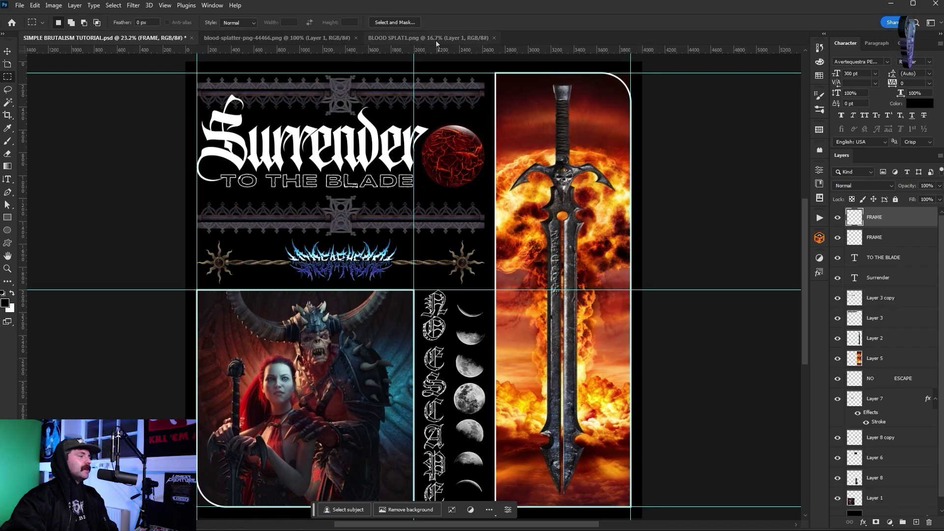
pyautogui.click(437, 38)
pyautogui.moveTo(182, 96); pyautogui.dragTo(683, 493)
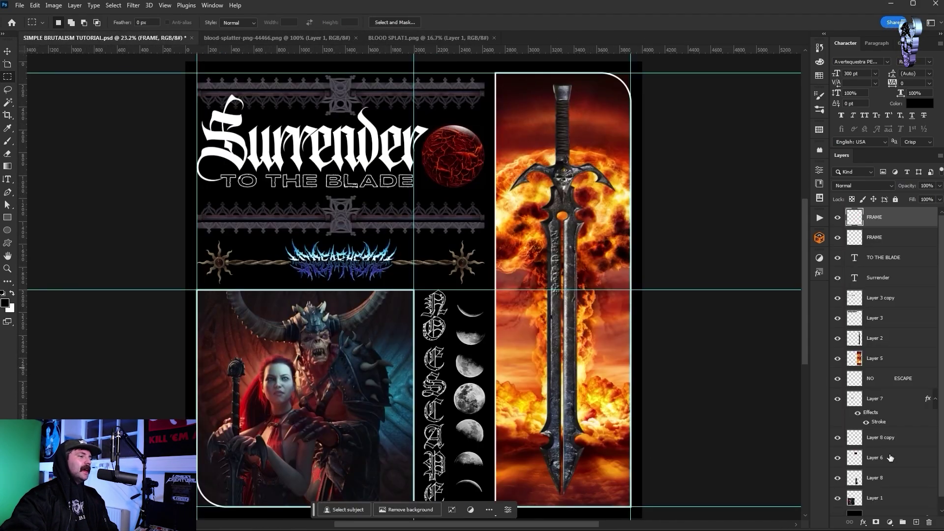
# Step: Paste the blood splatter on a layer above the sword and transform it over the lower part of the blade
pyautogui.click(879, 343)
pyautogui.hotkey('ctrl', 'v')
pyautogui.hotkey('ctrl', 't')
pyautogui.moveTo(526, 93); pyautogui.dragTo(529, 362)
pyautogui.moveTo(572, 408); pyautogui.dragTo(594, 358)
pyautogui.press('Return')
# Step: Duplicate the blood splatter layer, then transform the copy and place it over the lower half of the sword
pyautogui.rightClick(882, 341)
pyautogui.click(850, 186)
pyautogui.press('Return')
pyautogui.hotkey('ctrl', 't')
pyautogui.moveTo(501, 378); pyautogui.dragTo(600, 322)
pyautogui.moveTo(708, 320); pyautogui.dragTo(690, 320)
pyautogui.moveTo(642, 315); pyautogui.dragTo(616, 412)
pyautogui.press('Return')
# Step: Duplicate the copied blood splatter once more and transform it over the sword
pyautogui.rightClick(889, 342)
pyautogui.click(844, 186)
pyautogui.press('Return')
pyautogui.hotkey('ctrl', 't')
pyautogui.press('Return')
# Step: Copy the dripping splatter from blood-splatter-png-44466.png into the poster and place it over the lower blade
pyautogui.click(343, 42)
pyautogui.keyDown('ctrl'); pyautogui.click(855, 218); pyautogui.keyUp('ctrl')
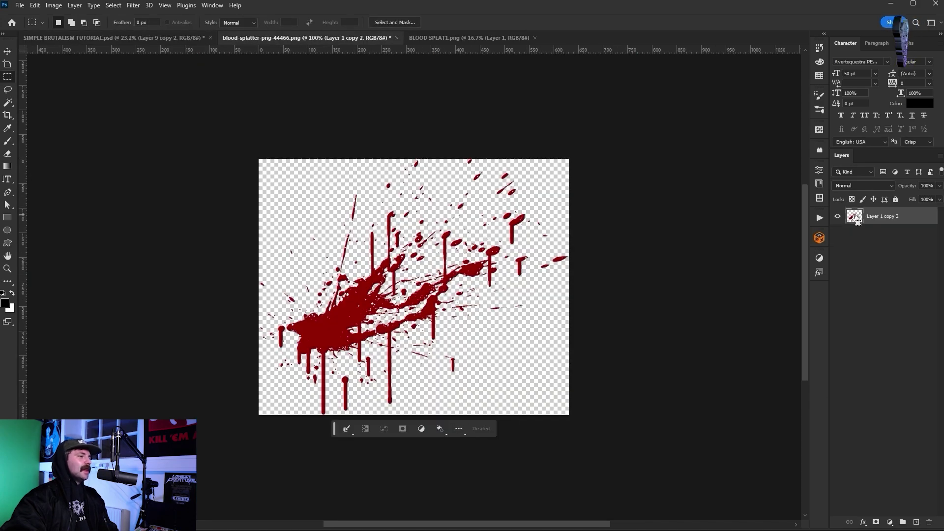
pyautogui.hotkey('ctrl', 'c')
pyautogui.click(182, 39)
pyautogui.hotkey('ctrl', 'v')
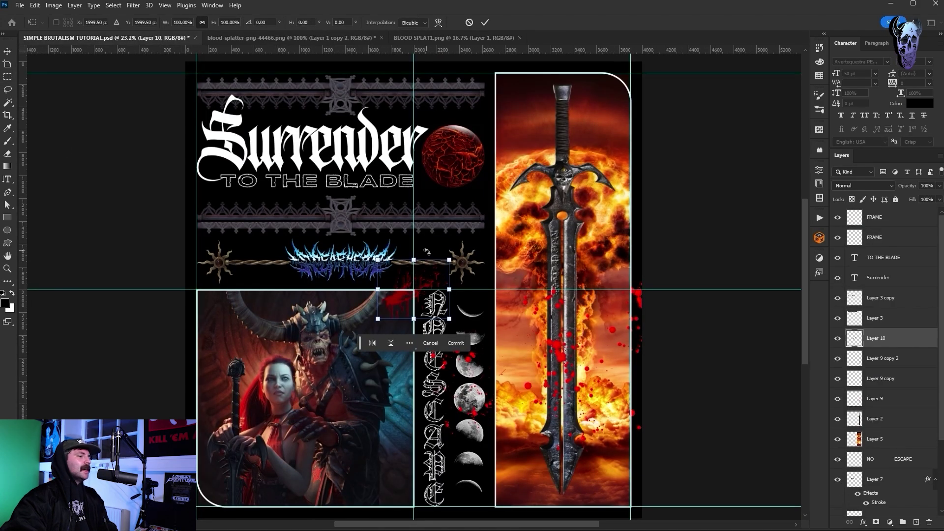
pyautogui.hotkey('ctrl', 't')
pyautogui.moveTo(428, 254); pyautogui.dragTo(606, 411)
pyautogui.press('Return')
# Step: Duplicate the dripping blood splatter layer and shift the copy near the lower part of the sword
pyautogui.rightClick(898, 345)
pyautogui.click(851, 187)
pyautogui.press('Return')
pyautogui.hotkey('ctrl', 't')
pyautogui.moveTo(574, 441); pyautogui.dragTo(608, 374)
pyautogui.press('Return')
# Step: Paste another dripping blood splatter, enlarge it and place it across the sword's tip
pyautogui.click(875, 359)
pyautogui.hotkey('ctrl', 'v')
pyautogui.hotkey('ctrl', 't')
pyautogui.moveTo(449, 260); pyautogui.dragTo(556, 226)
pyautogui.moveTo(517, 236); pyautogui.dragTo(615, 386)
pyautogui.press('Return')
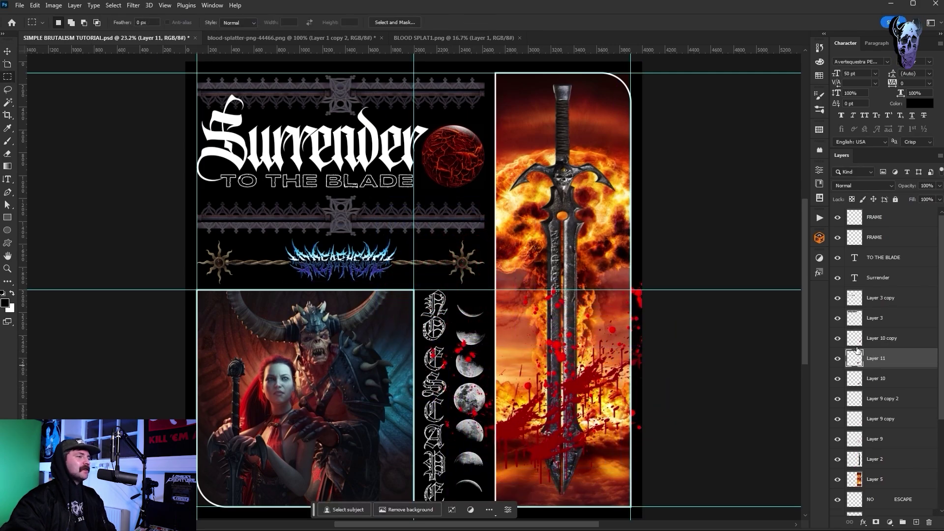
# Step: Select all the blood splatter layers from Layer 10 copy to Layer 9 and merge them
pyautogui.click(880, 339)
pyautogui.keyDown('shift'); pyautogui.click(884, 443); pyautogui.keyUp('shift')
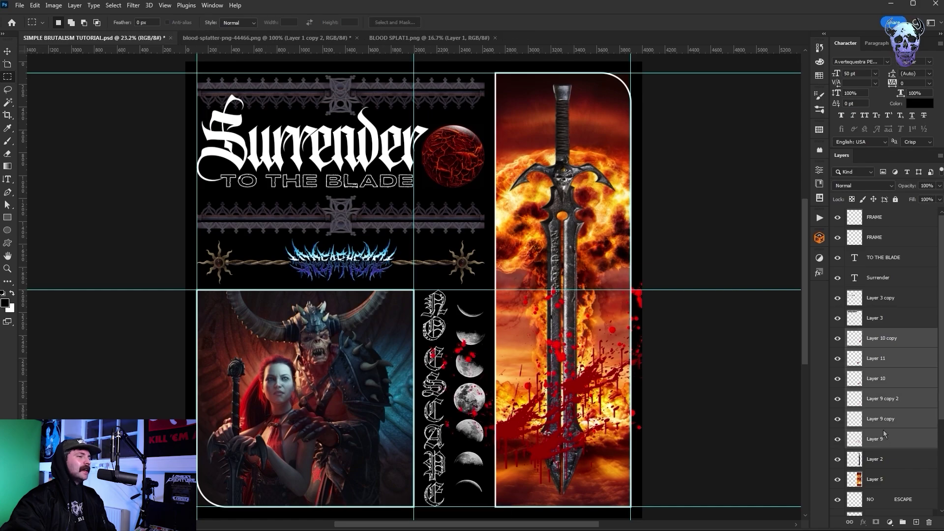
pyautogui.rightClick(883, 441)
pyautogui.click(888, 334)
# Step: Copy only the blood within the sword's outline to a new layer, fit it on the blade, and hide the merged splatter
pyautogui.keyDown('ctrl'); pyautogui.click(856, 358); pyautogui.keyUp('ctrl')
pyautogui.hotkey('ctrl', 'c')
pyautogui.hotkey('ctrl', 'v')
pyautogui.hotkey('ctrl', 't')
pyautogui.moveTo(567, 264); pyautogui.dragTo(565, 350)
pyautogui.press('Return')
pyautogui.press('m')
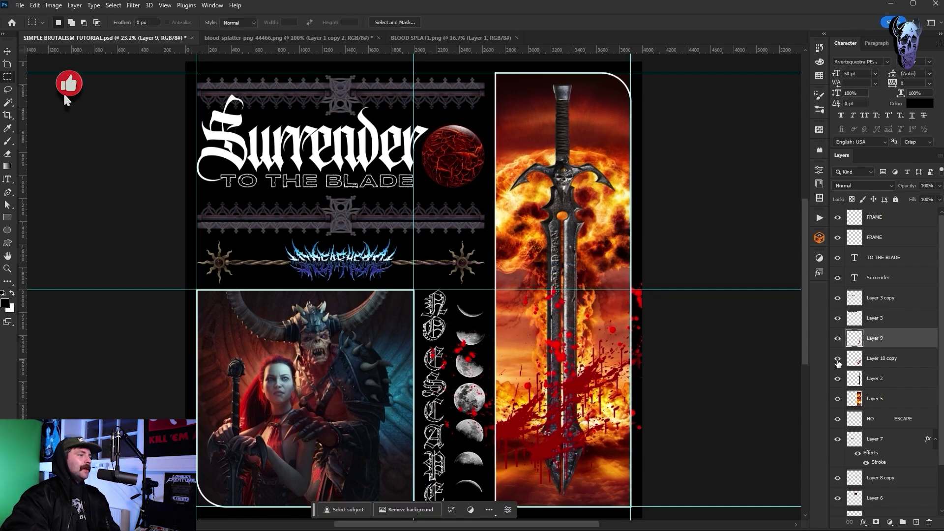
pyautogui.click(838, 358)
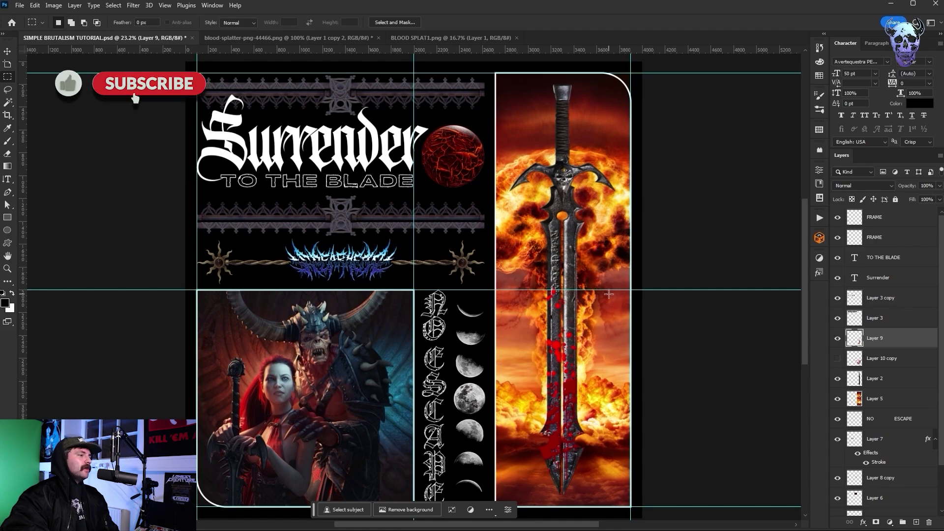
# Step: Apply the red chrome style from CHROMEKIT_LAYERSTYLES to the "Surrender" text with Outer Glow turned off
pyautogui.scroll(-1, 693, 300)
pyautogui.click(878, 277)
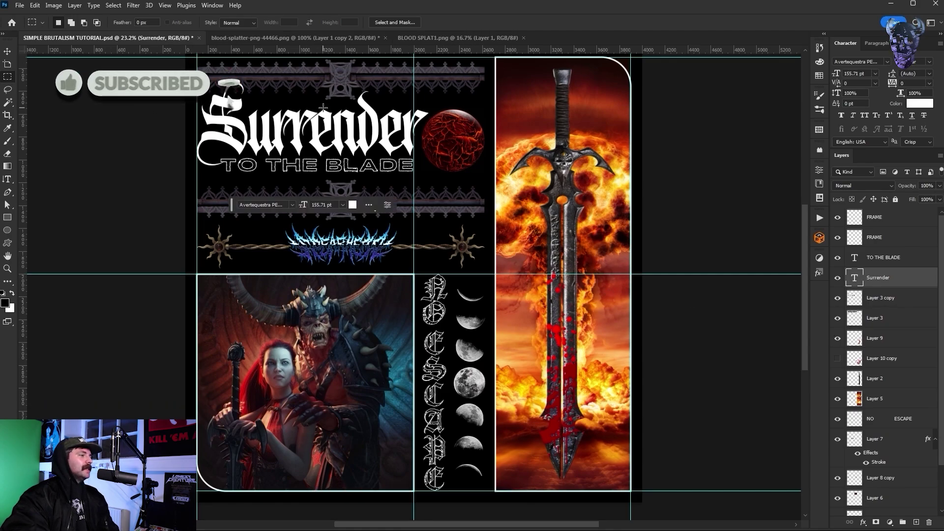
pyautogui.click(76, 6)
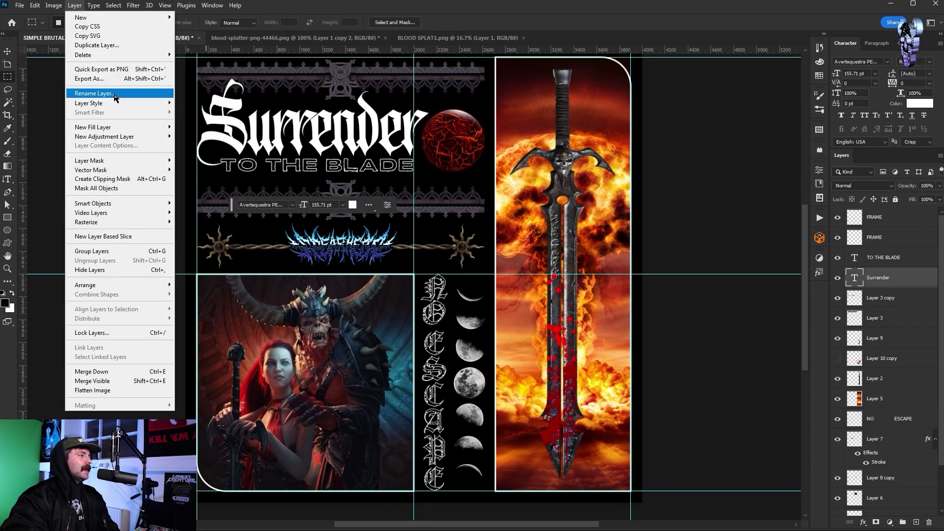
pyautogui.moveTo(116, 104)
pyautogui.click(208, 105)
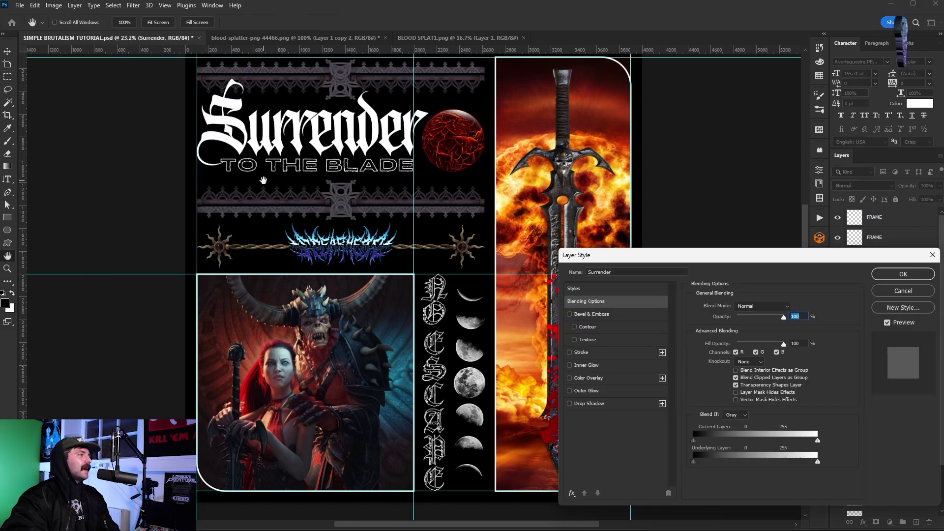
pyautogui.click(576, 253)
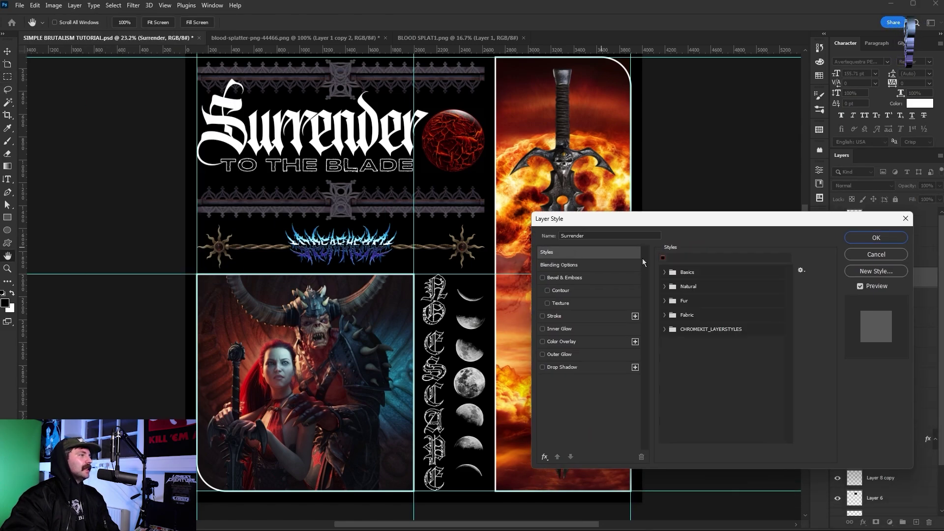
pyautogui.click(665, 329)
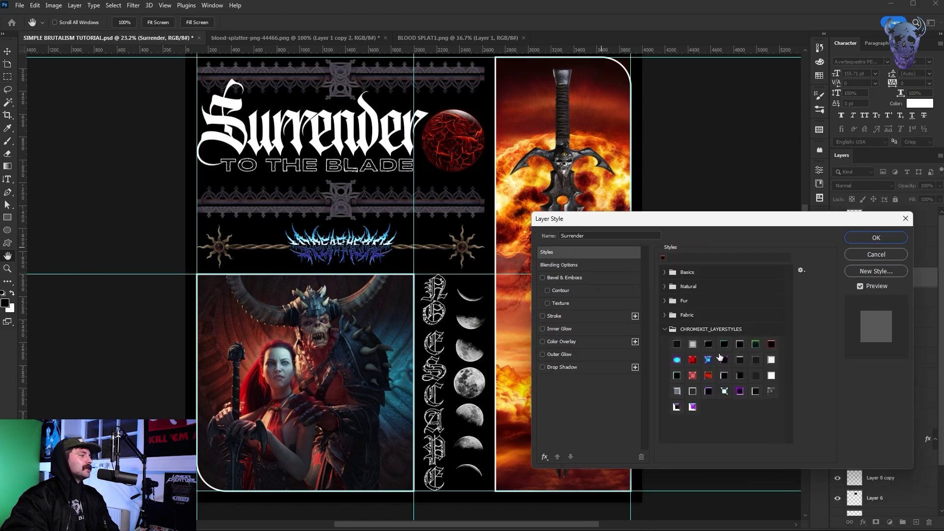
pyautogui.click(772, 345)
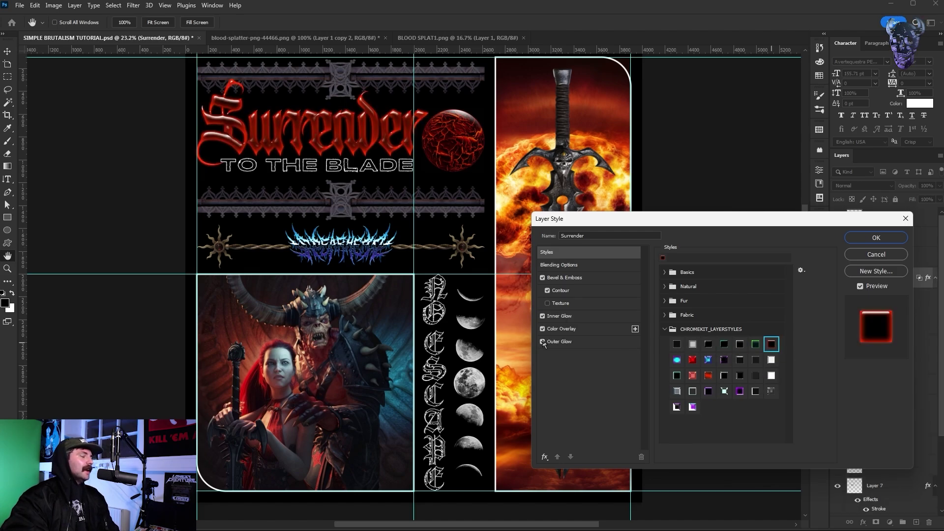
pyautogui.click(858, 239)
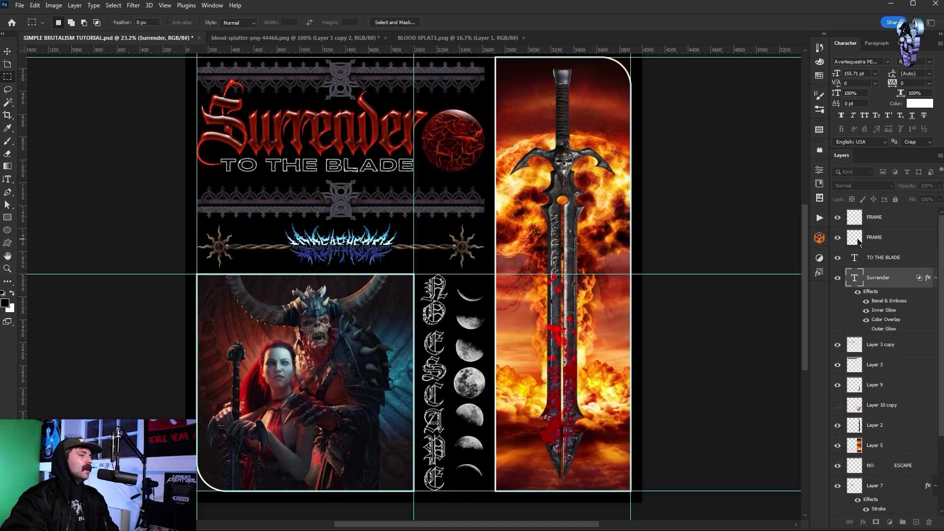
# Step: Copy the layer style of the "Surrender" text and rasterize that layer's style
pyautogui.rightClick(886, 278)
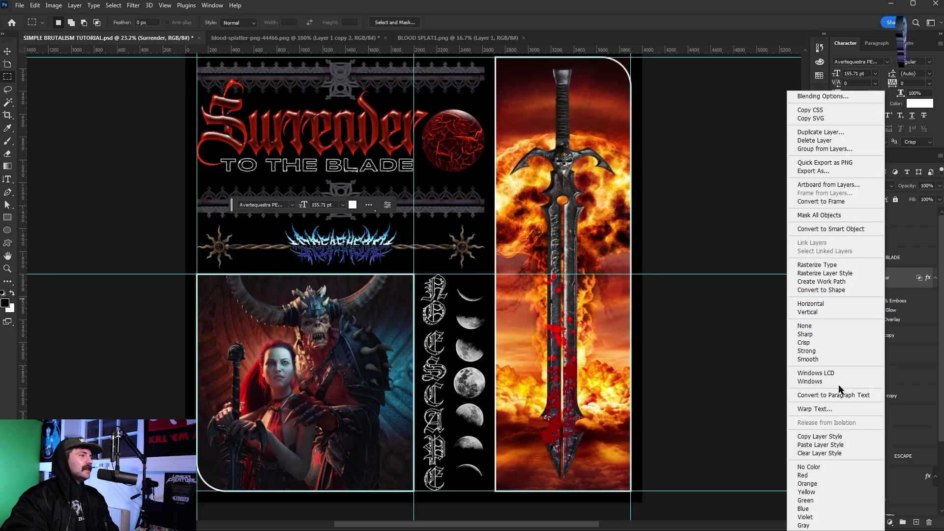
pyautogui.click(835, 436)
pyautogui.rightClick(889, 280)
pyautogui.click(860, 274)
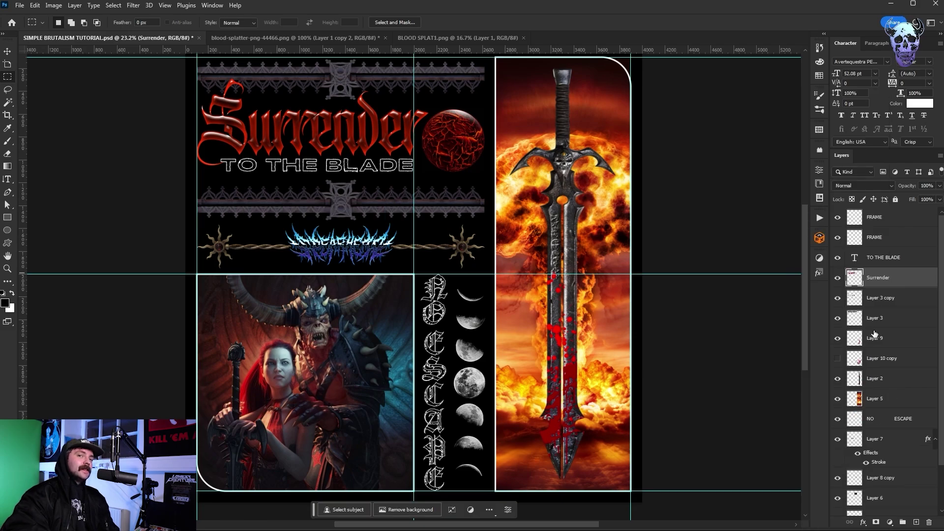
# Step: Paste the copied red chrome style onto both FRAME layers
pyautogui.rightClick(880, 227)
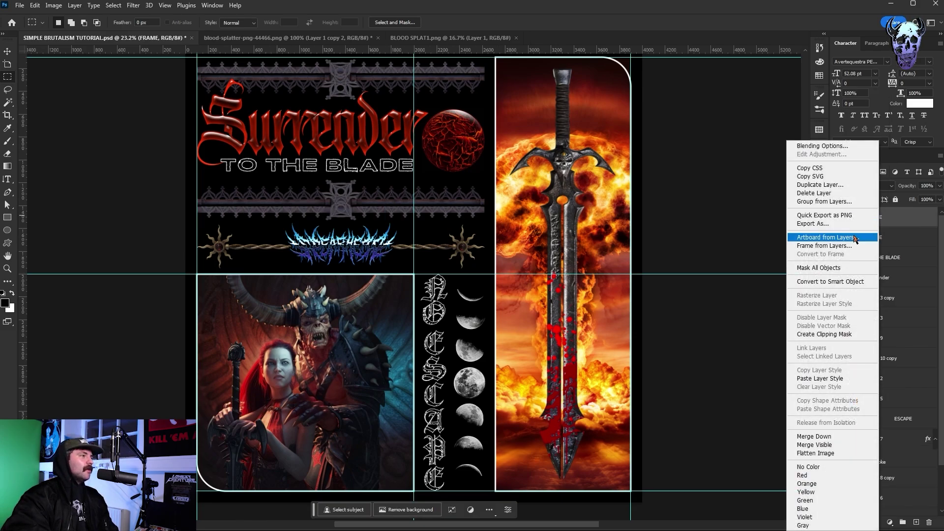
pyautogui.click(821, 376)
pyautogui.rightClick(880, 275)
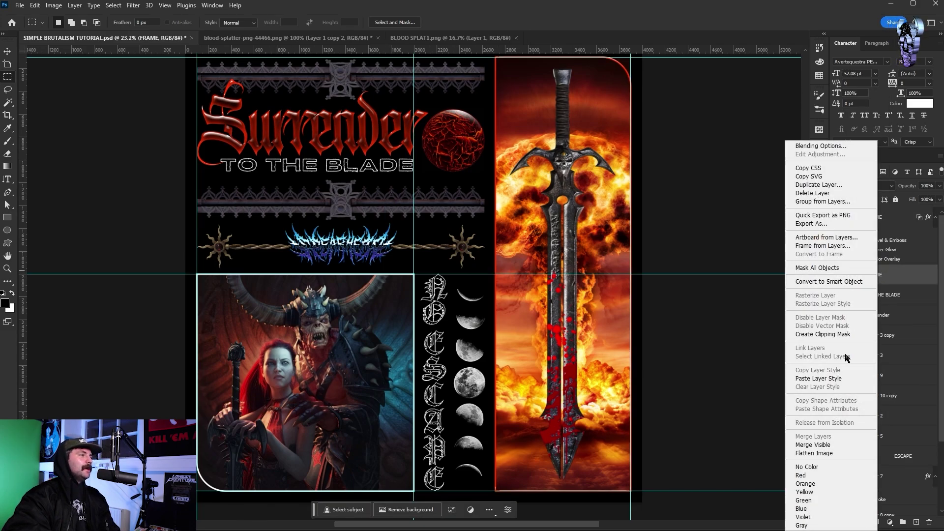
pyautogui.click(826, 378)
# Step: Rasterize the layer style of the fantasy art's frame and add a 1 px black stroke to it
pyautogui.rightClick(881, 290)
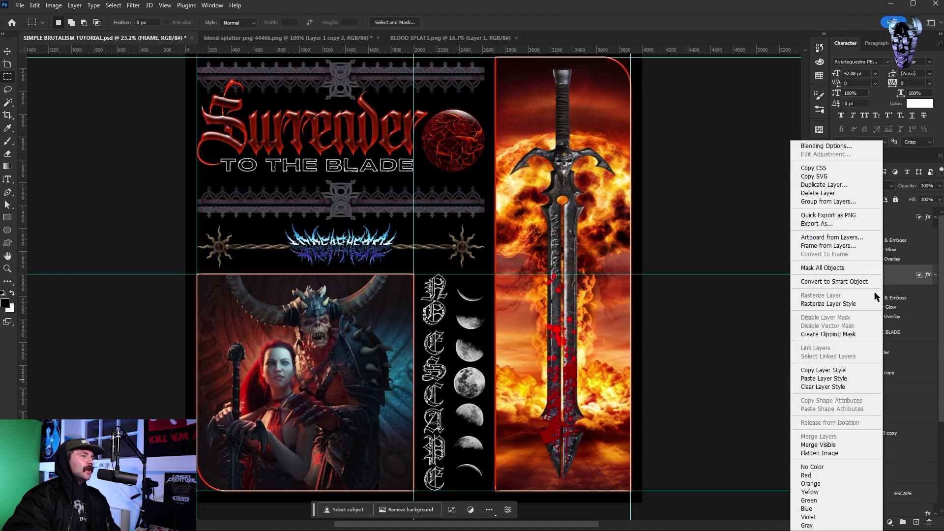
pyautogui.click(836, 304)
pyautogui.click(74, 7)
pyautogui.moveTo(114, 103)
pyautogui.click(214, 133)
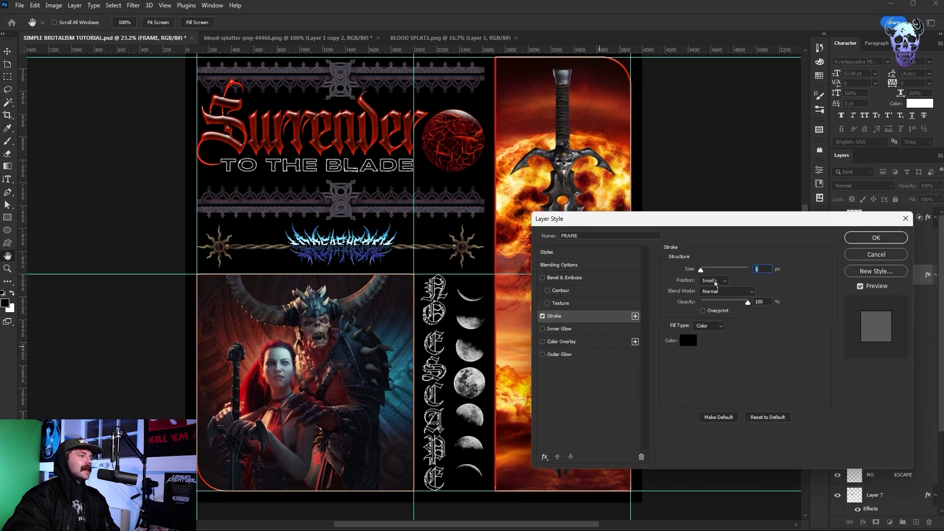
pyautogui.click(715, 284)
pyautogui.click(713, 285)
pyautogui.click(876, 237)
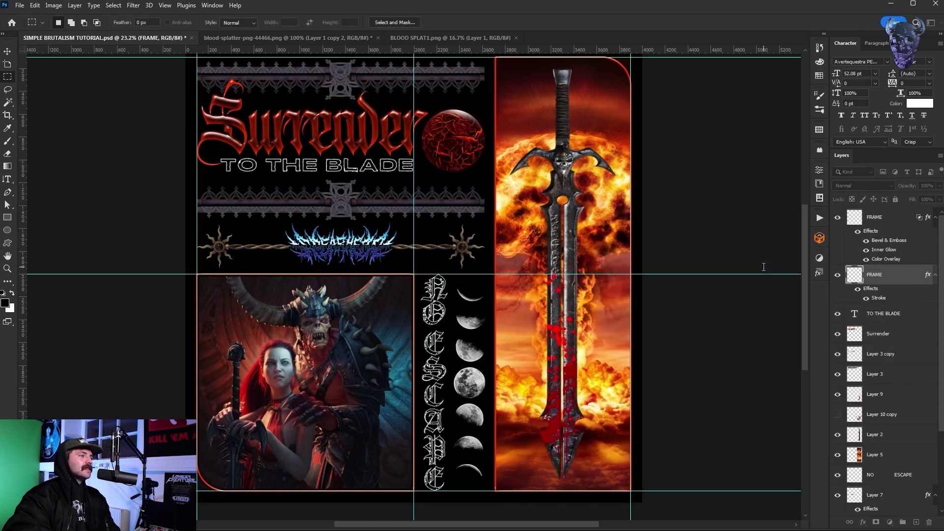
# Step: Rasterize the sword frame's layer style and copy the stroke from the fantasy art's frame onto it
pyautogui.rightClick(877, 219)
pyautogui.click(841, 302)
pyautogui.rightClick(883, 243)
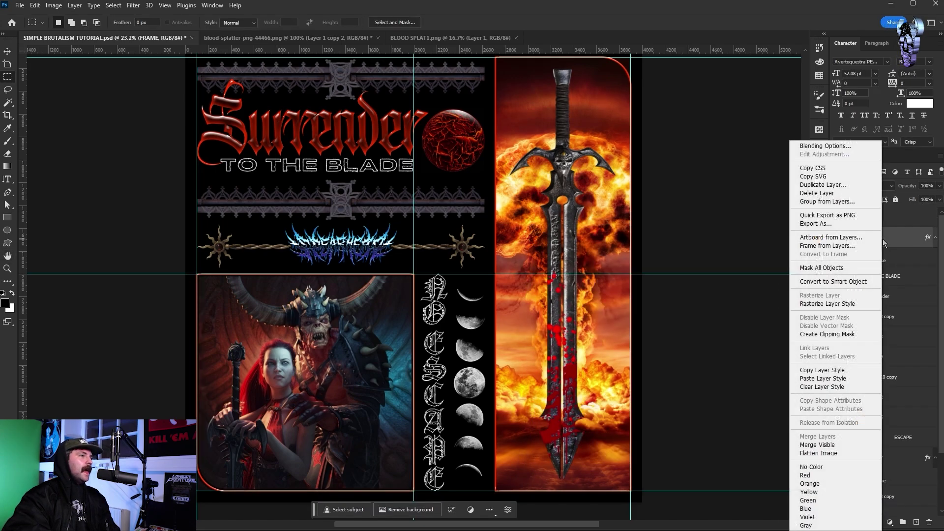
pyautogui.click(839, 370)
pyautogui.click(883, 218)
pyautogui.rightClick(883, 218)
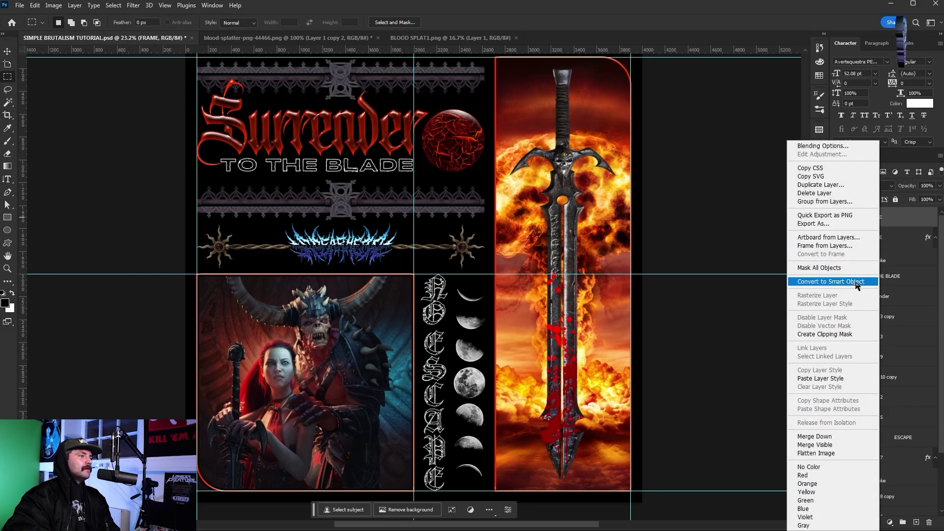
pyautogui.click(829, 378)
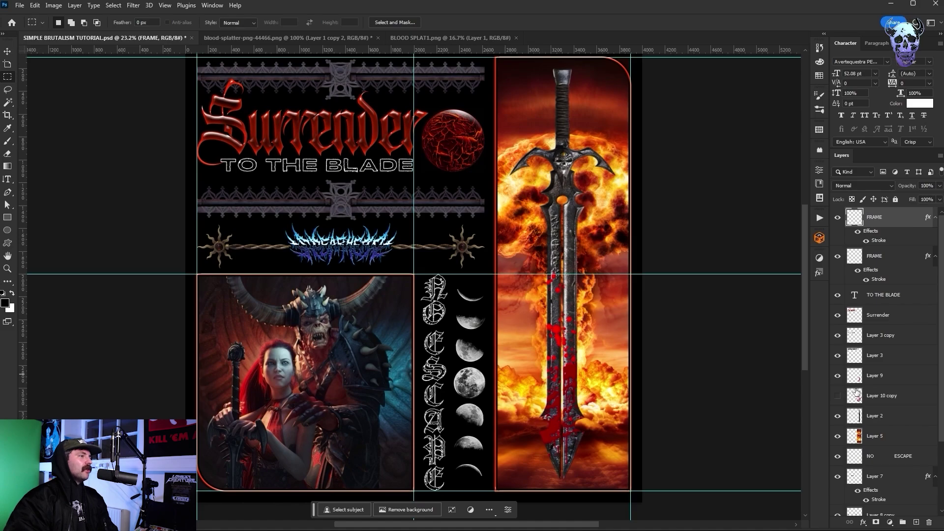
# Step: Hide the guides and delete the hidden merged blood splatter layer
pyautogui.click(165, 5)
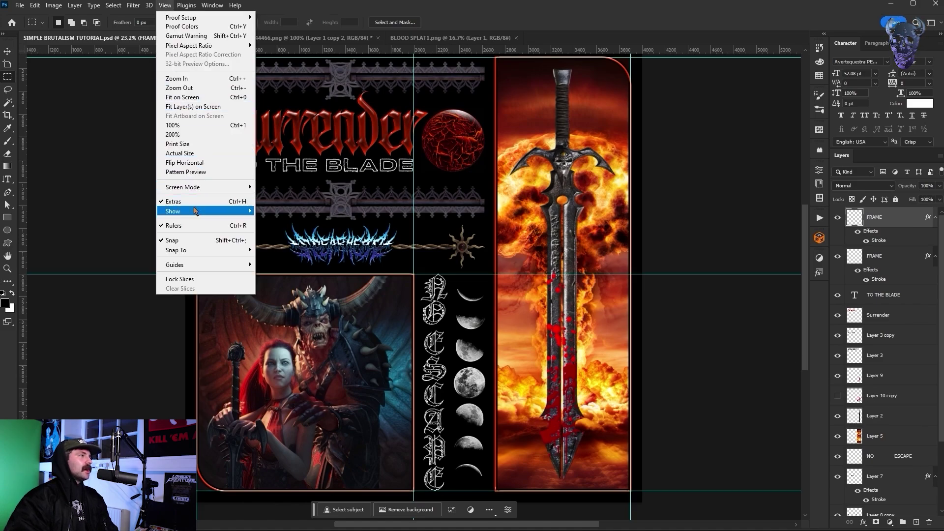
pyautogui.moveTo(196, 213)
pyautogui.click(268, 243)
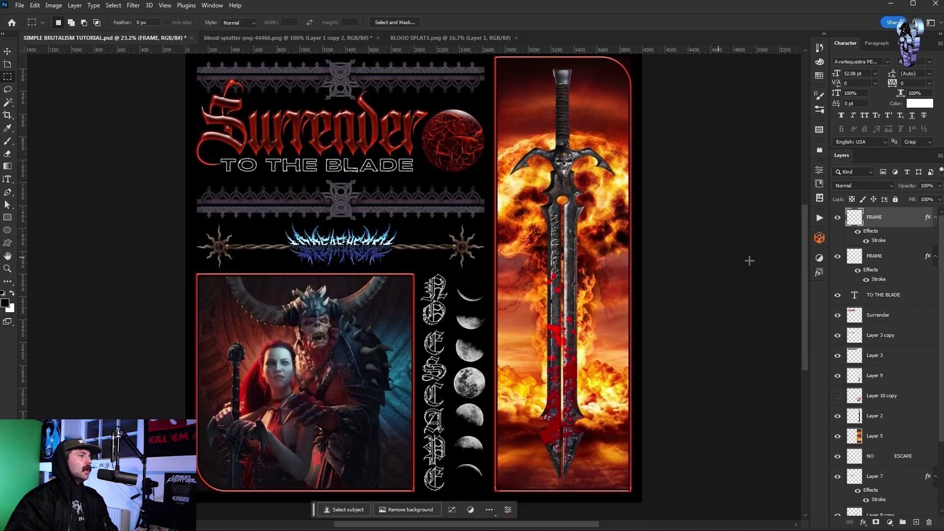
pyautogui.click(878, 396)
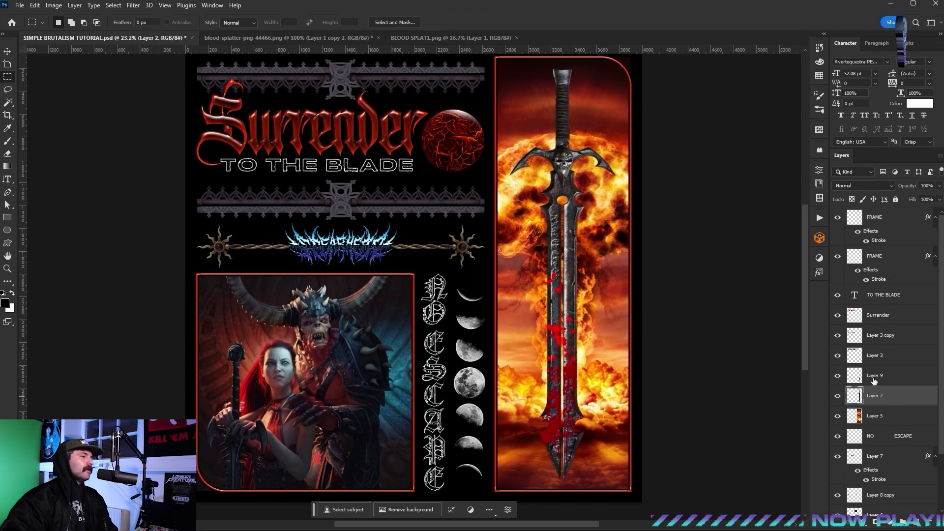
pyautogui.press('Delete')
# Step: Apply a saved style preset with bevel, inner glow and color overlay to the blood splatters on Layer 9
pyautogui.click(74, 4)
pyautogui.moveTo(113, 97)
pyautogui.click(197, 101)
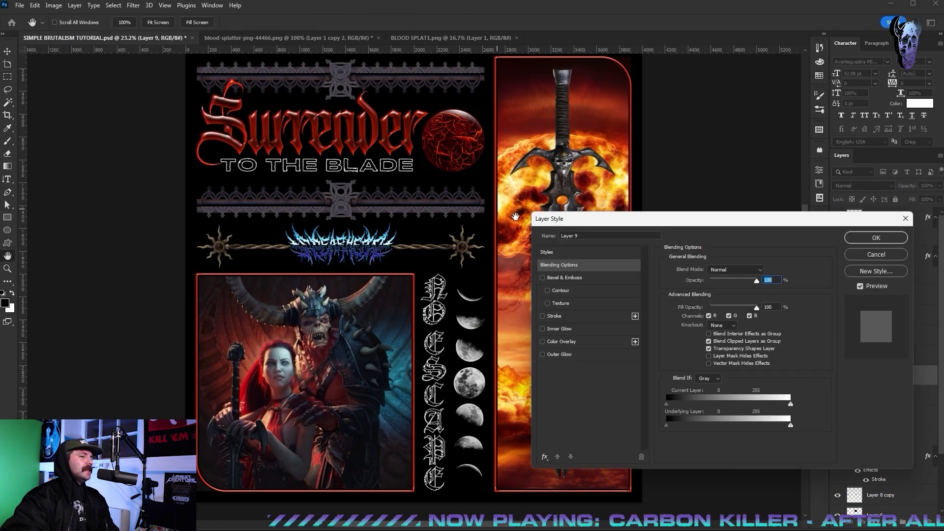
pyautogui.click(635, 256)
pyautogui.moveTo(689, 217); pyautogui.dragTo(817, 296)
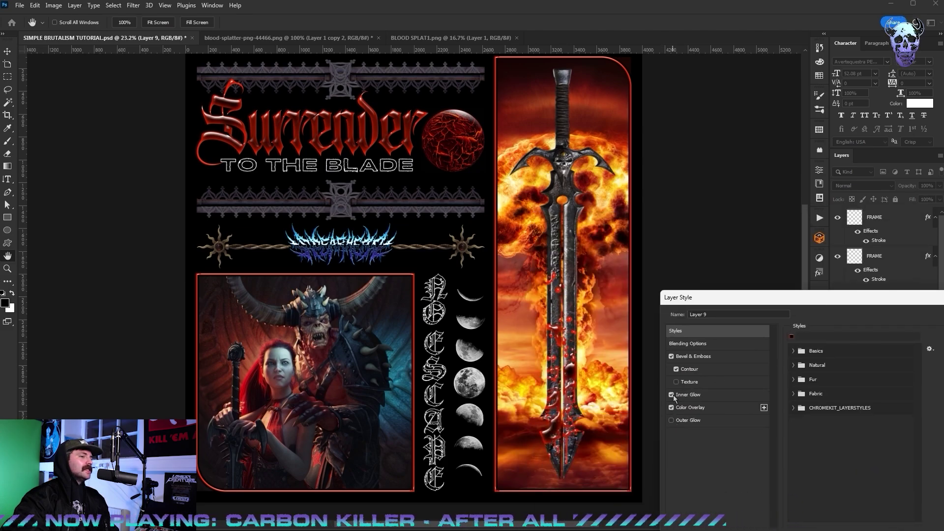
# Step: Set the bevel depth of the blood splatters' style to 22%
pyautogui.click(691, 356)
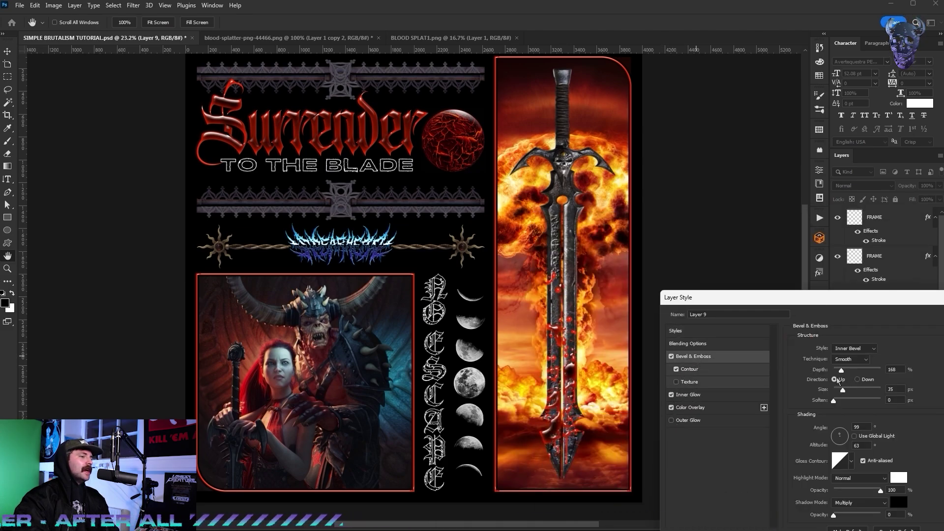
pyautogui.moveTo(838, 370); pyautogui.dragTo(839, 392)
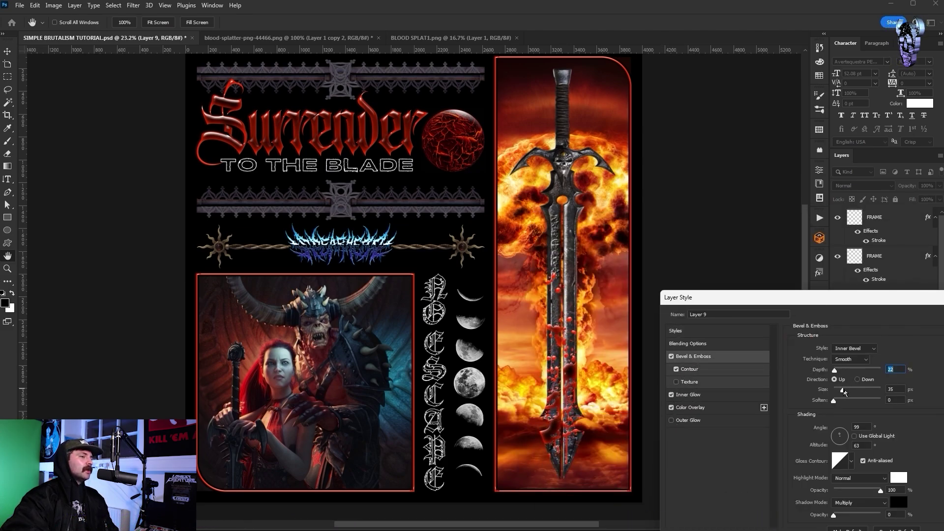
pyautogui.moveTo(849, 301); pyautogui.dragTo(714, 337)
pyautogui.click(885, 355)
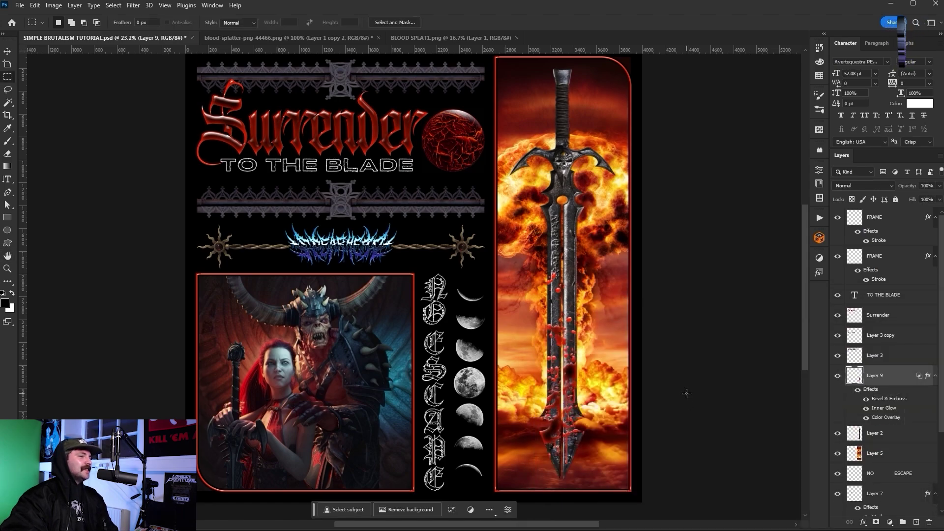
# Step: Add a Black & White adjustment layer above all poster layers to judge the tonal values
pyautogui.click(864, 242)
pyautogui.click(890, 522)
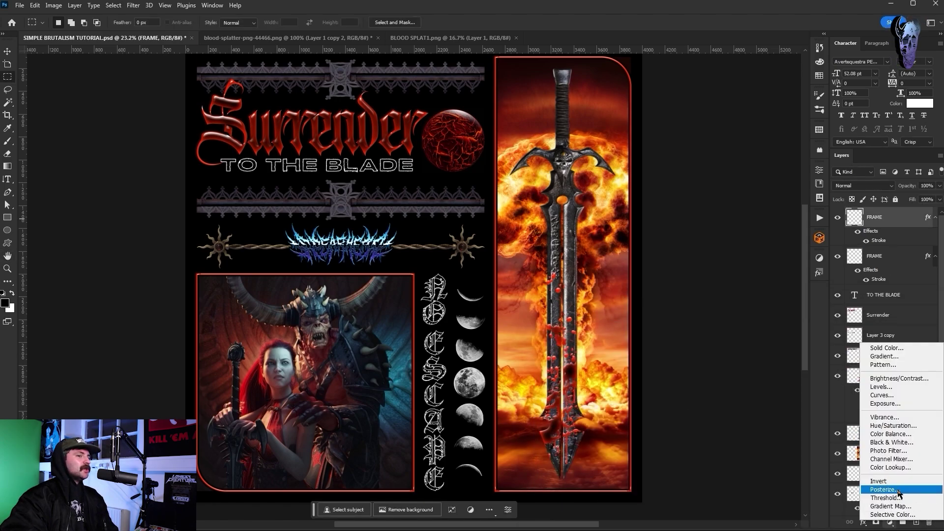
pyautogui.click(886, 443)
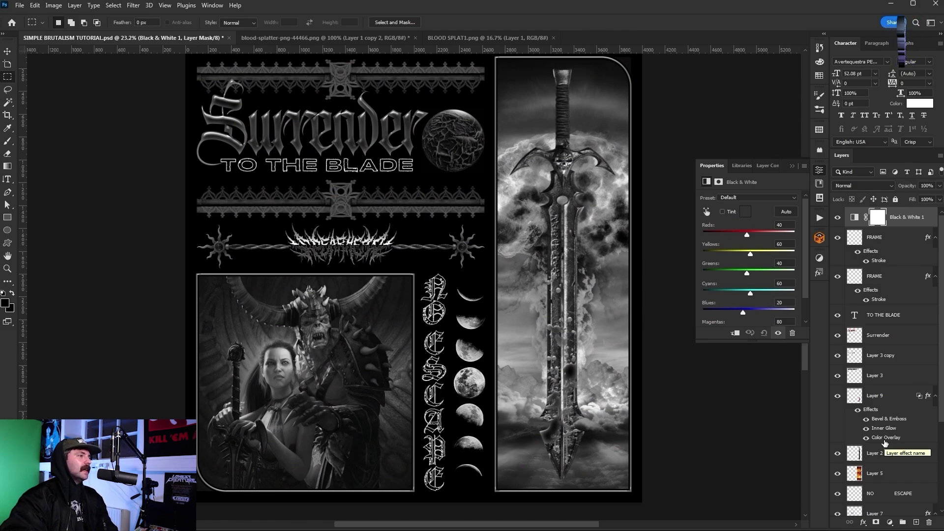
# Step: Darken the midtones of the explosion background on Layer 5 with Levels
pyautogui.click(53, 5)
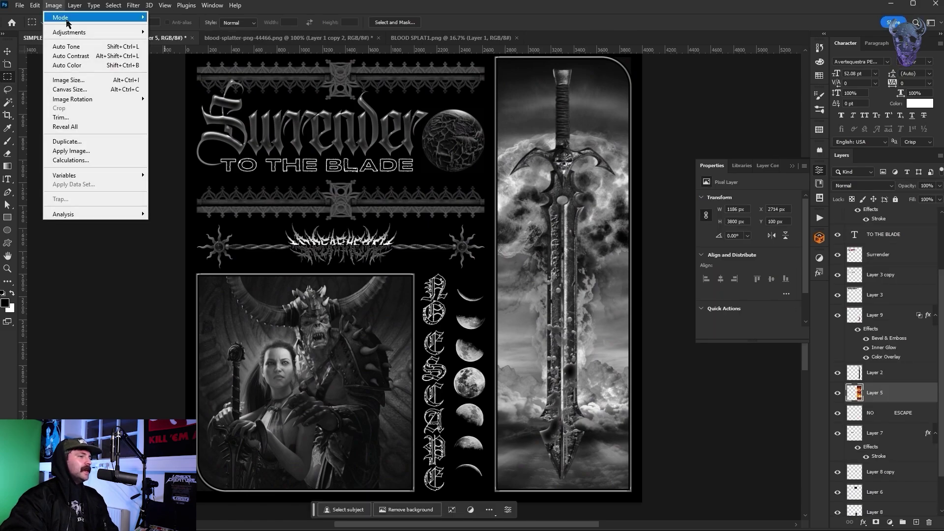
pyautogui.moveTo(69, 27)
pyautogui.click(167, 42)
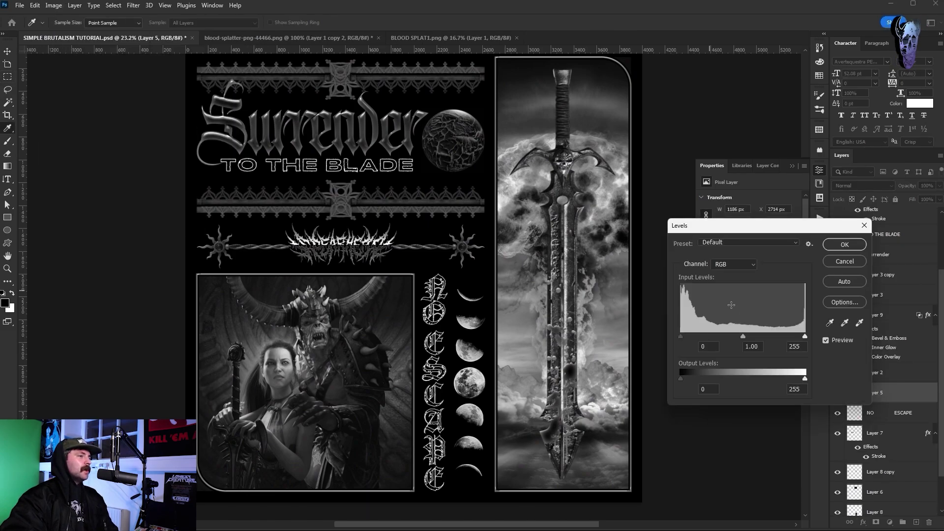
pyautogui.moveTo(756, 337); pyautogui.dragTo(765, 339)
pyautogui.click(843, 246)
# Step: Brighten the sword on Layer 2 with Levels, using midtones 1.2 and white input 206
pyautogui.click(876, 372)
pyautogui.press('m')
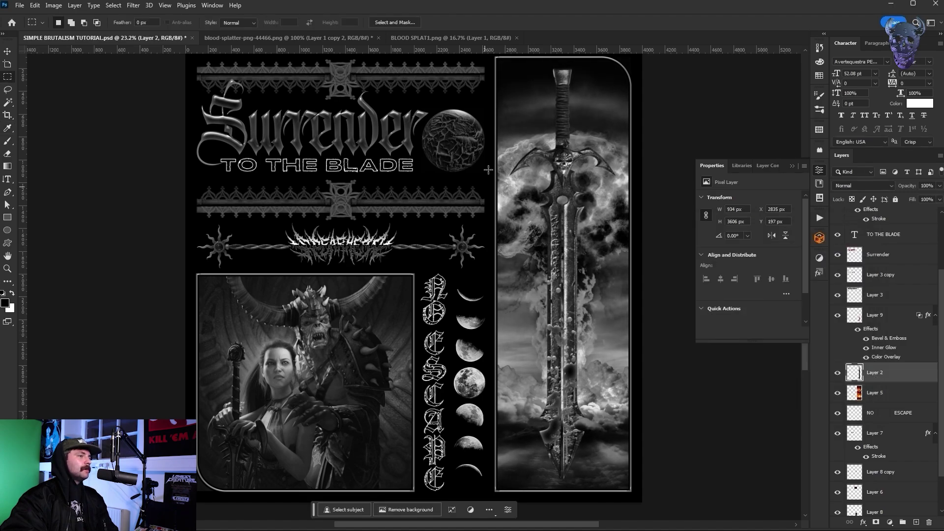
pyautogui.click(54, 5)
pyautogui.moveTo(69, 32)
pyautogui.click(180, 47)
pyautogui.moveTo(745, 338); pyautogui.dragTo(725, 338)
pyautogui.moveTo(805, 338); pyautogui.dragTo(784, 338)
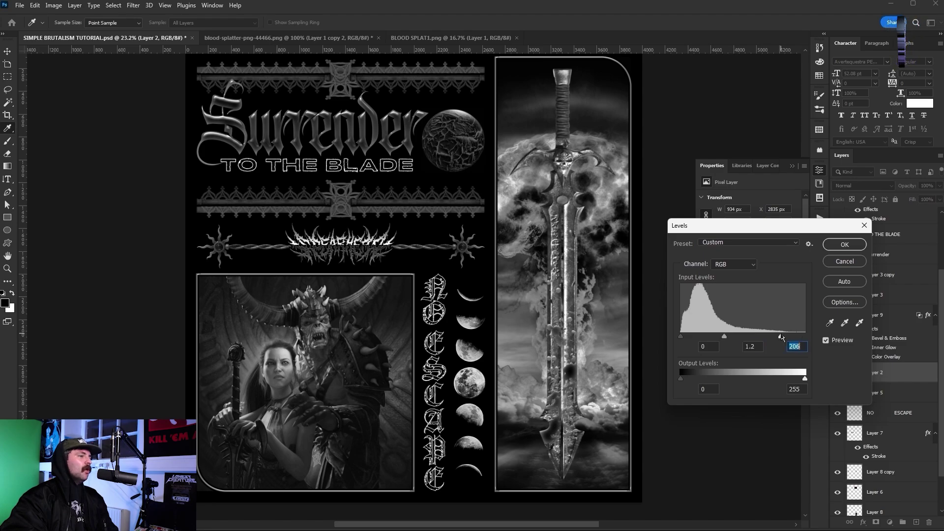
pyautogui.click(845, 244)
# Step: Add a black drop shadow to the sword with 100% opacity, 0 px distance, 11% spread and 38 px size
pyautogui.click(75, 5)
pyautogui.moveTo(112, 102)
pyautogui.click(209, 205)
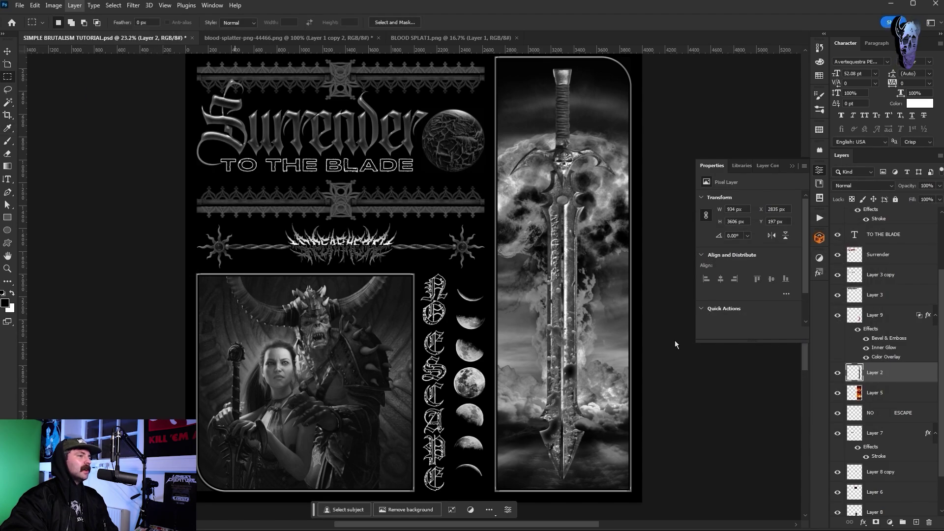
pyautogui.moveTo(690, 273); pyautogui.dragTo(178, 189)
pyautogui.click(200, 241)
pyautogui.click(198, 248)
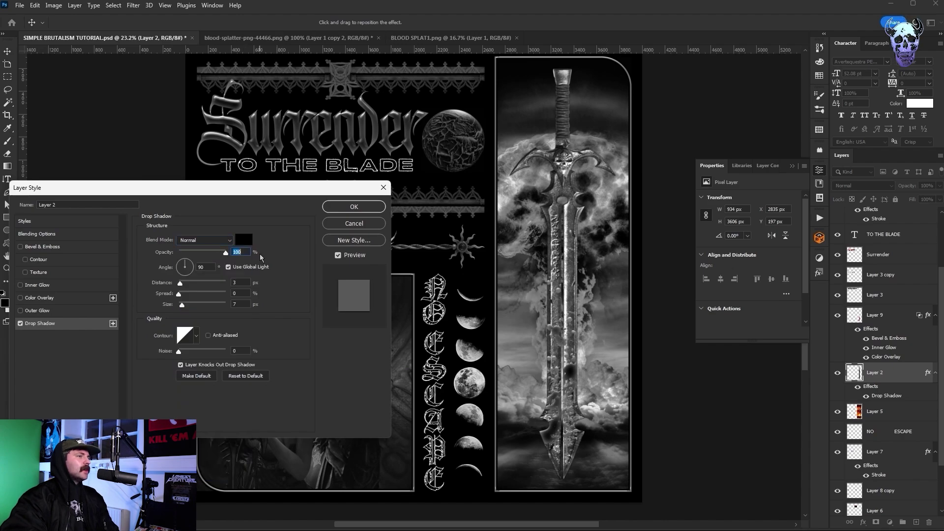
pyautogui.moveTo(182, 305)
pyautogui.mouseDown()
pyautogui.moveTo(192, 305)
pyautogui.moveTo(186, 297)
pyautogui.mouseUp()
pyautogui.click(184, 294)
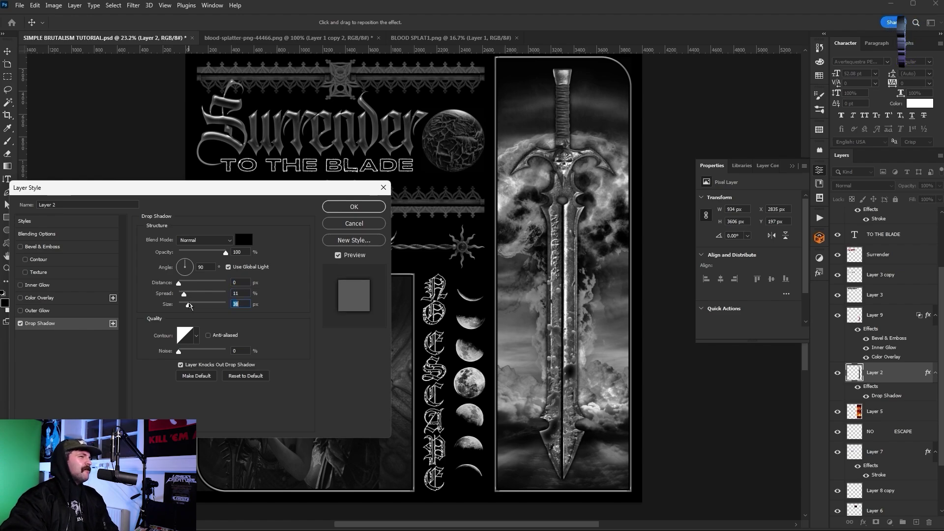
pyautogui.click(352, 207)
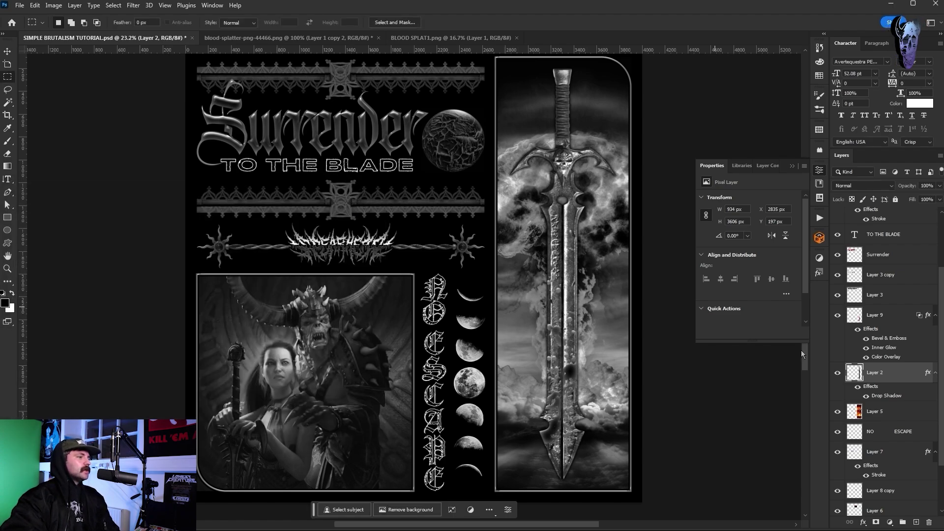
# Step: Brighten the midtones and highlights of the fantasy art on Layer 1 with Levels
pyautogui.scroll(-3, 855, 408)
pyautogui.click(867, 488)
pyautogui.click(55, 6)
pyautogui.moveTo(99, 32)
pyautogui.click(163, 42)
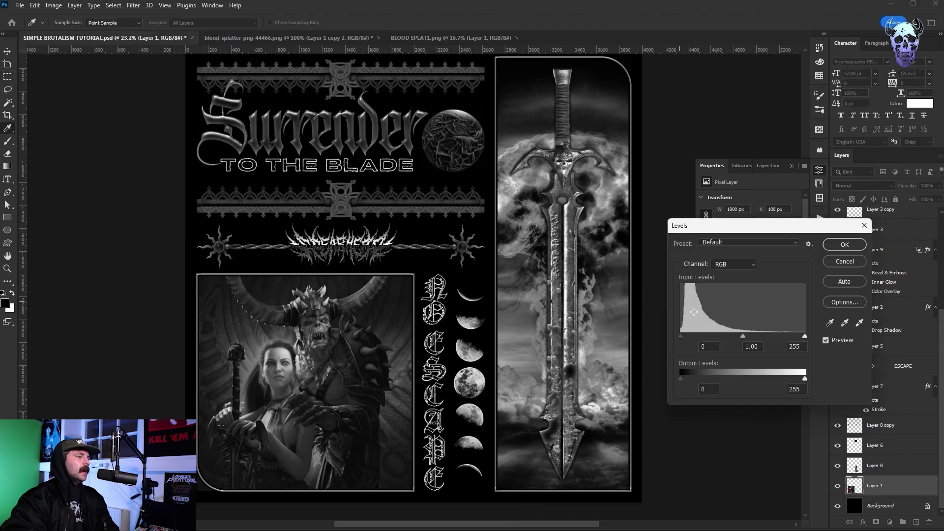
pyautogui.moveTo(743, 337); pyautogui.dragTo(683, 336)
pyautogui.moveTo(804, 336); pyautogui.dragTo(784, 337)
pyautogui.press('Return')
pyautogui.press('m')
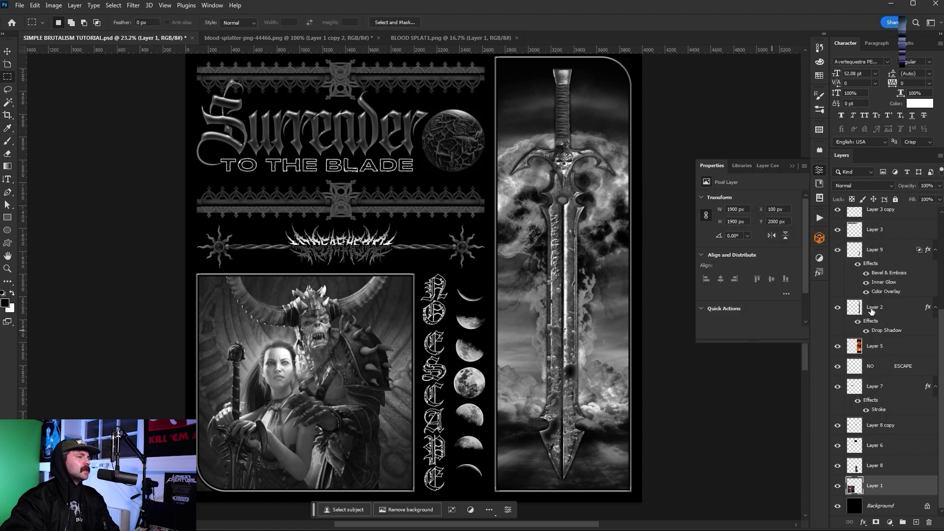
# Step: Merge the two ornamental border layers, Layer 3 and Layer 3 copy, into one layer
pyautogui.scroll(3, 872, 311)
pyautogui.click(873, 308)
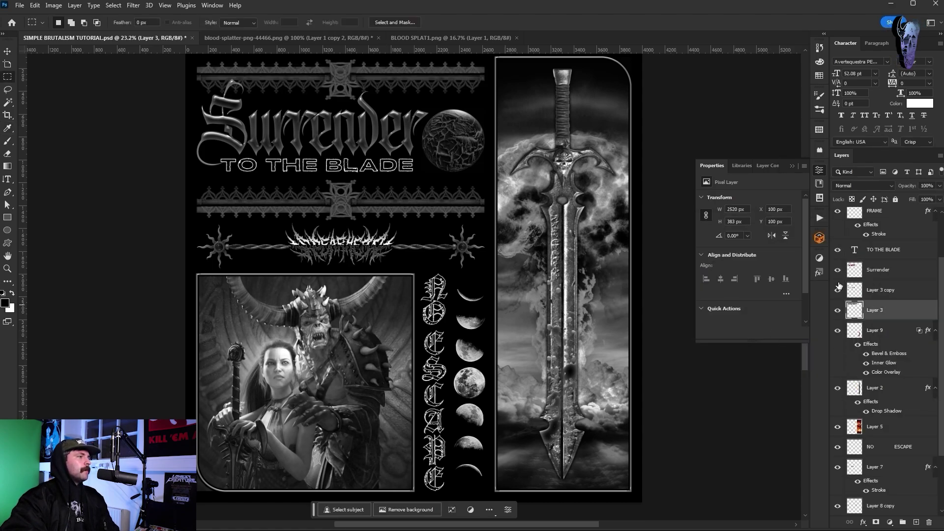
pyautogui.keyDown('shift'); pyautogui.click(893, 291); pyautogui.keyUp('shift')
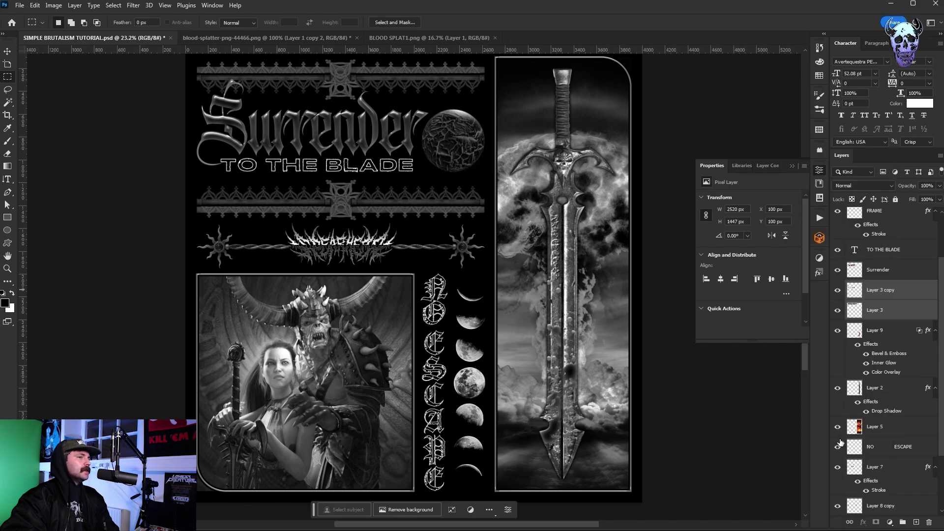
pyautogui.hotkey('ctrl', 'e')
# Step: Increase the merged ornamental borders' contrast with Levels by brightening the highlights and deepening the blacks
pyautogui.click(53, 6)
pyautogui.moveTo(64, 28)
pyautogui.click(172, 38)
pyautogui.moveTo(804, 337); pyautogui.dragTo(765, 338)
pyautogui.moveTo(681, 337); pyautogui.dragTo(693, 335)
pyautogui.press('Return')
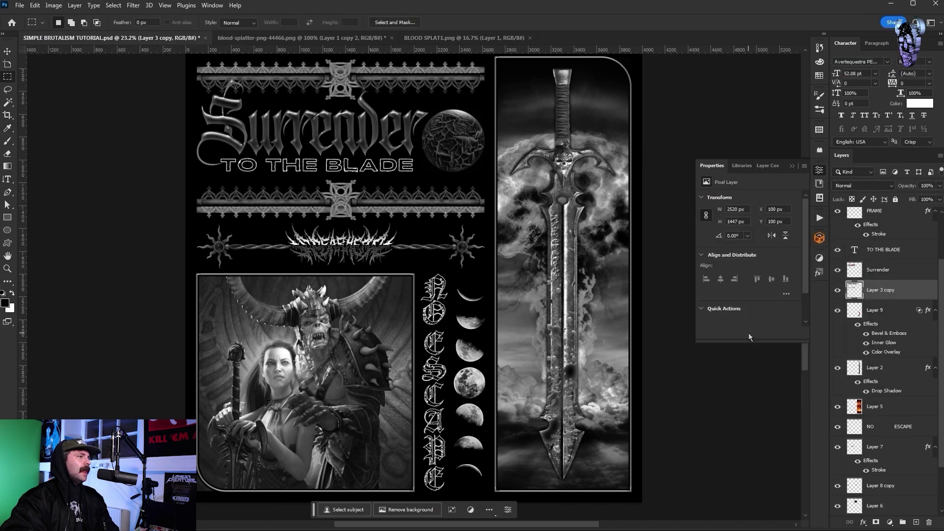
# Step: Brighten the midtones and highlights of the lava sphere on Layer 6 with Levels
pyautogui.click(866, 505)
pyautogui.click(53, 5)
pyautogui.click(256, 41)
pyautogui.moveTo(743, 336); pyautogui.dragTo(684, 336)
pyautogui.moveTo(805, 337); pyautogui.dragTo(781, 338)
pyautogui.click(834, 245)
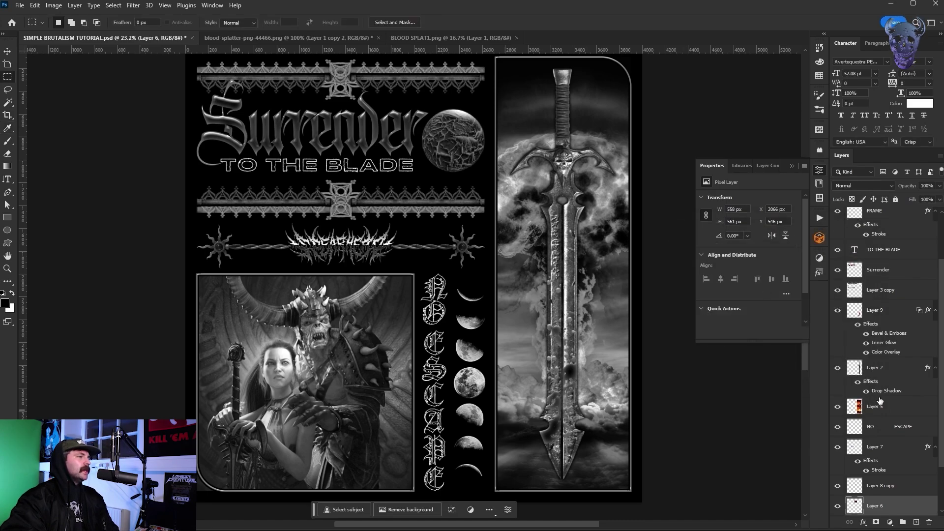
# Step: Slightly brighten the twisted sun ornament's midtones with Levels and hide the Black & White adjustment layer
pyautogui.click(878, 486)
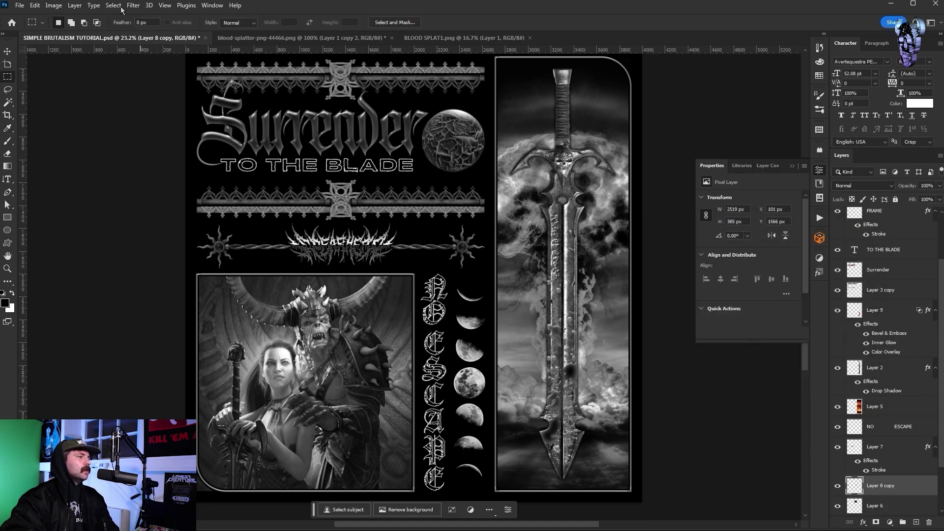
pyautogui.click(54, 5)
pyautogui.click(256, 41)
pyautogui.moveTo(741, 340); pyautogui.dragTo(738, 340)
pyautogui.click(845, 244)
pyautogui.click(838, 217)
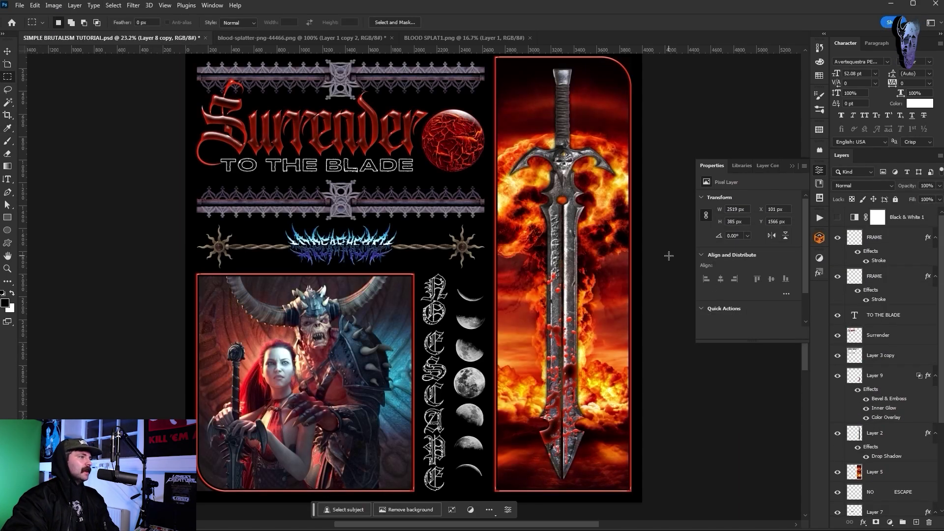
# Step: Use the Eraser to clean up the explosion and fantasy art layers outside their rounded frame corners
pyautogui.click(876, 472)
pyautogui.scroll(-3, 880, 442)
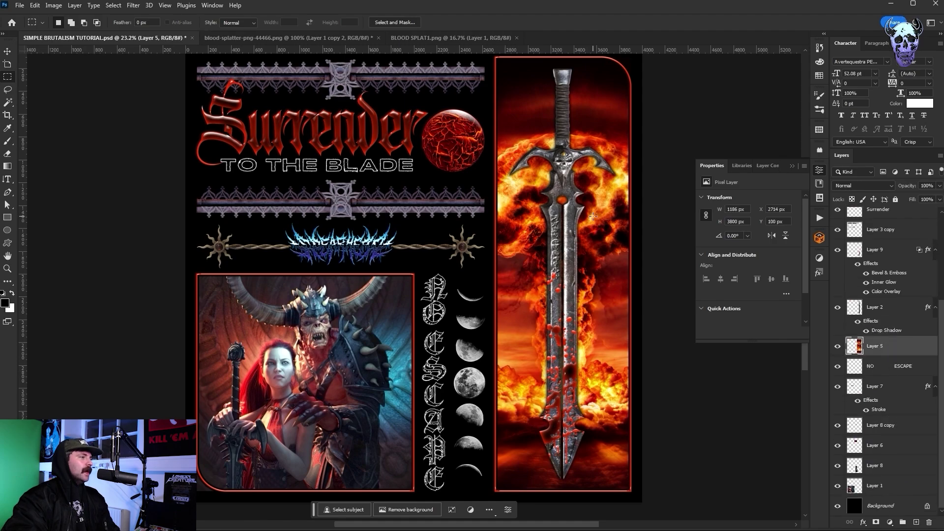
pyautogui.scroll(2, 591, 148)
pyautogui.press('e')
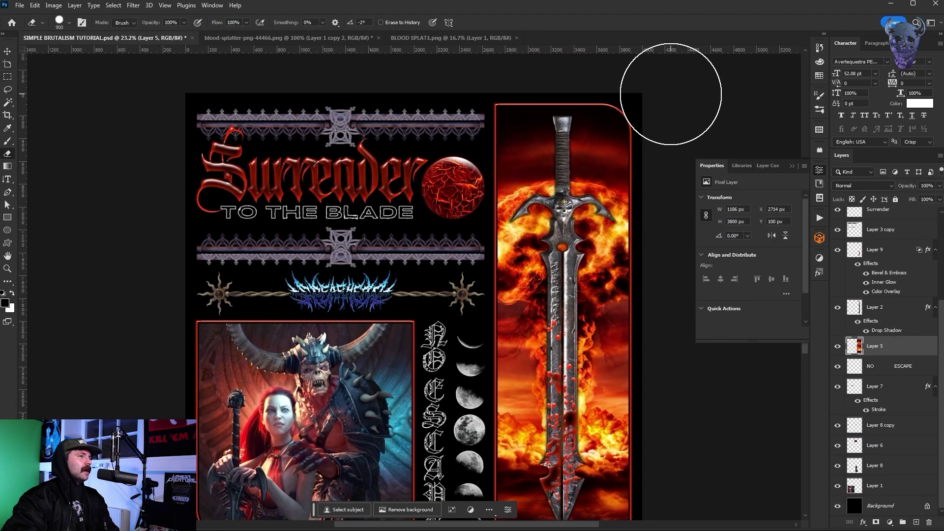
pyautogui.scroll(-5, 524, 181)
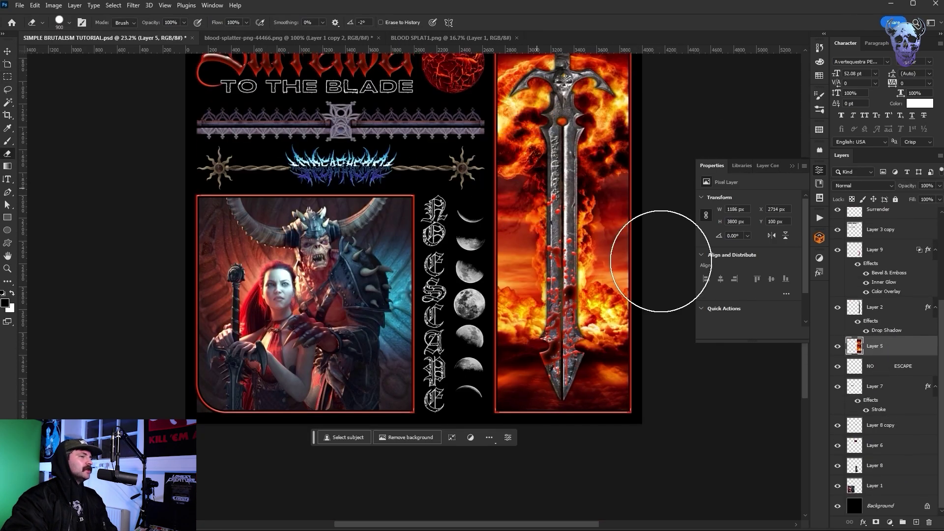
pyautogui.click(878, 486)
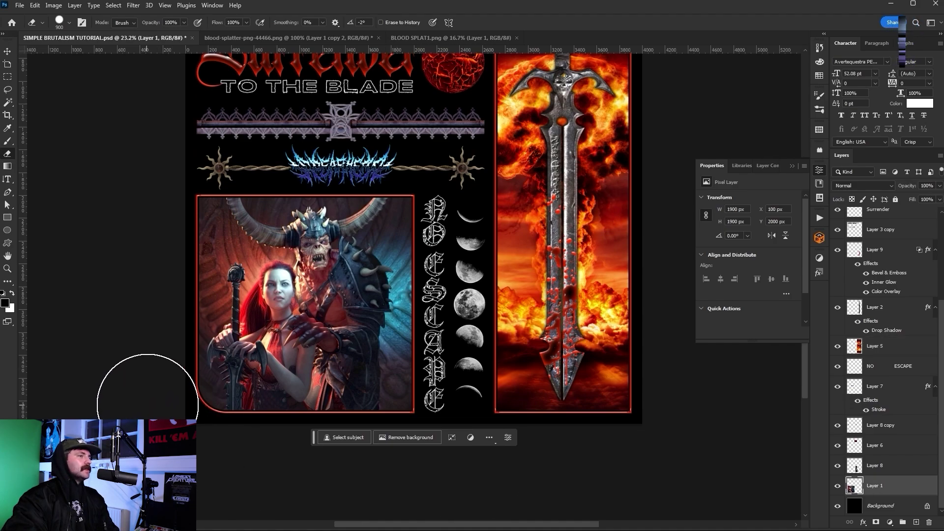
pyautogui.scroll(3, 536, 343)
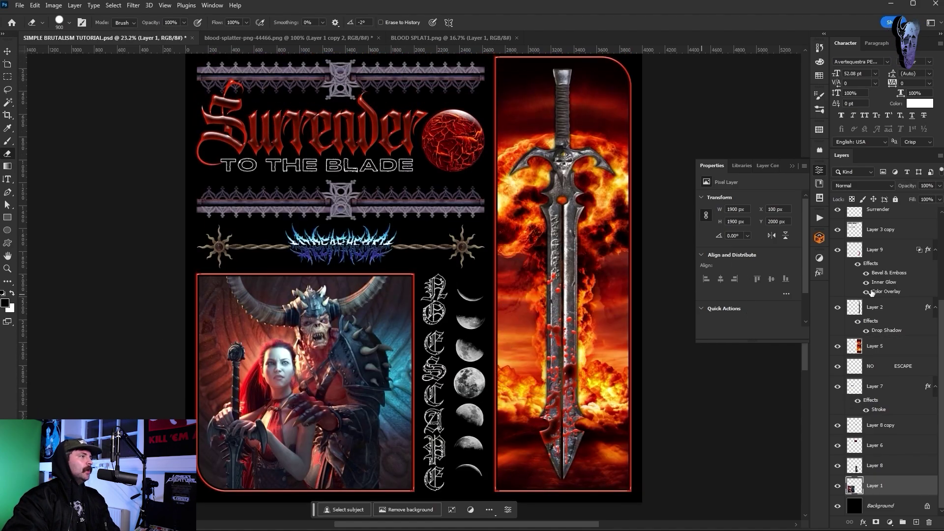
# Step: Add a Stroke layer effect to the Surrender title layer
pyautogui.scroll(3, 885, 344)
pyautogui.click(878, 335)
pyautogui.click(73, 6)
pyautogui.moveTo(120, 103)
pyautogui.click(197, 123)
pyautogui.click(197, 250)
pyautogui.click(195, 250)
pyautogui.press('Return')
pyautogui.press('e')
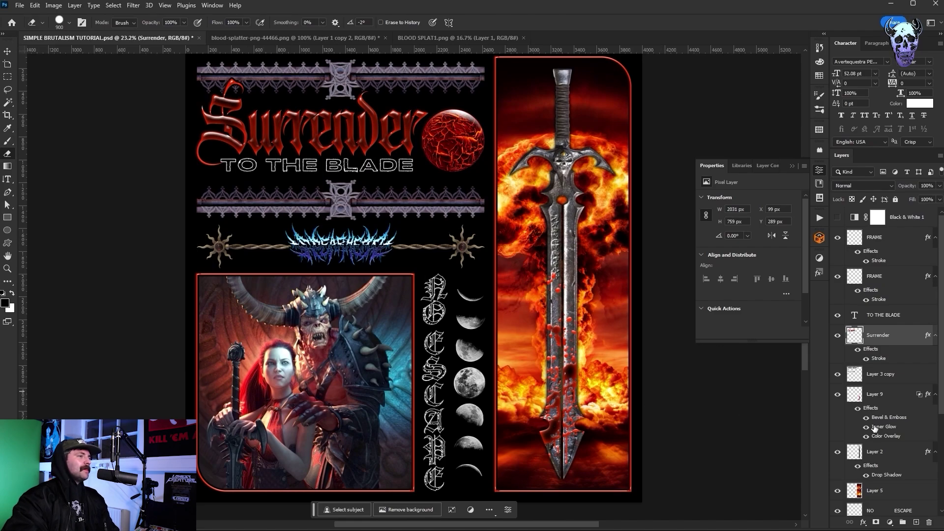
# Step: Apply a Camera Raw filter to the explosion on Layer 5 with temperature -22, vibrance -25 and a stronger detail effect
pyautogui.scroll(-6, 870, 443)
pyautogui.click(875, 346)
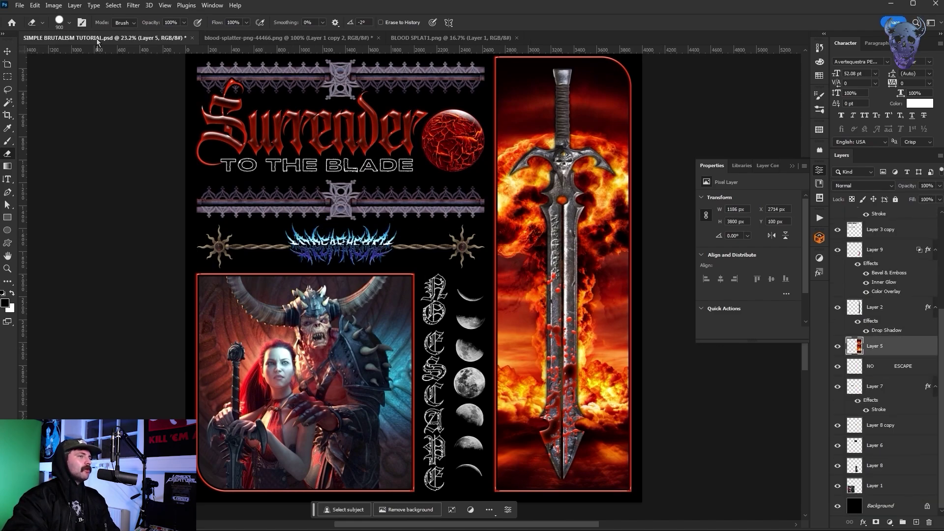
pyautogui.click(53, 6)
pyautogui.moveTo(133, 6)
pyautogui.click(160, 80)
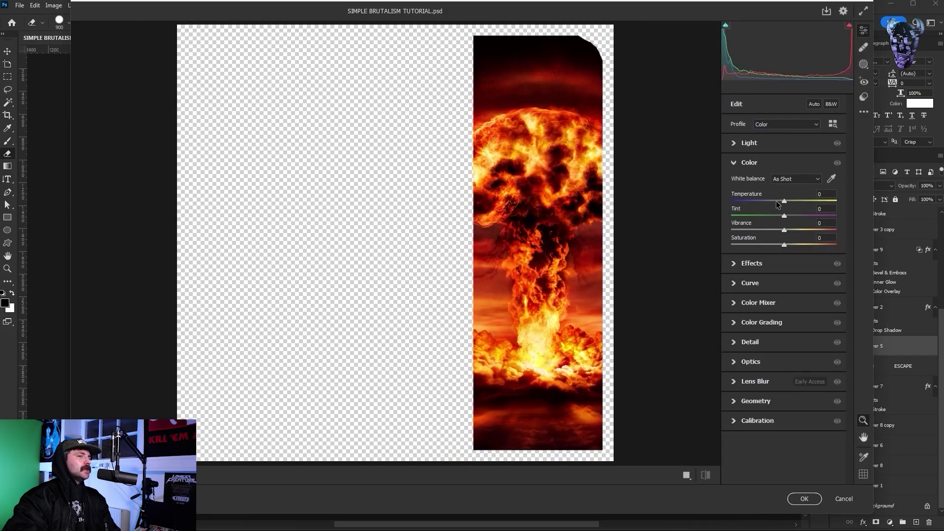
pyautogui.click(777, 201)
pyautogui.click(771, 230)
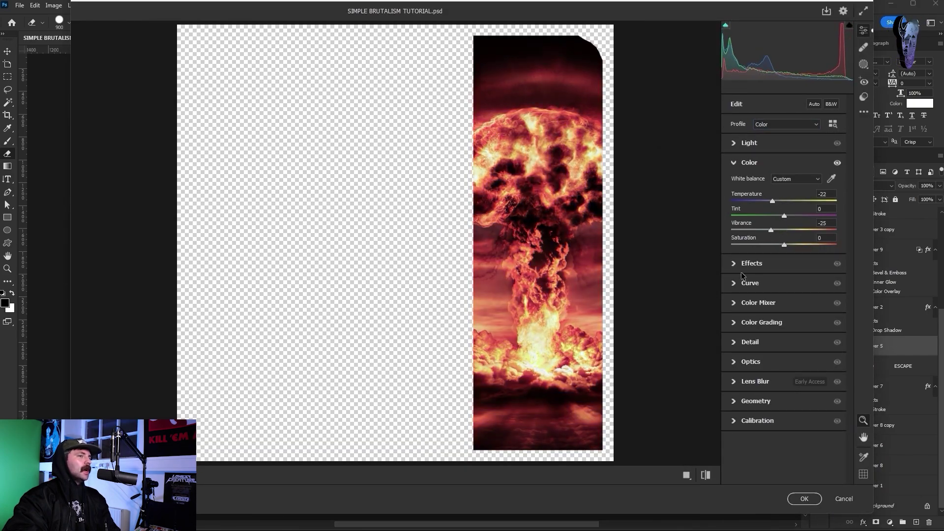
pyautogui.click(734, 263)
pyautogui.moveTo(807, 218)
pyautogui.mouseDown()
pyautogui.moveTo(833, 217)
pyautogui.moveTo(825, 218)
pyautogui.mouseUp()
pyautogui.click(806, 499)
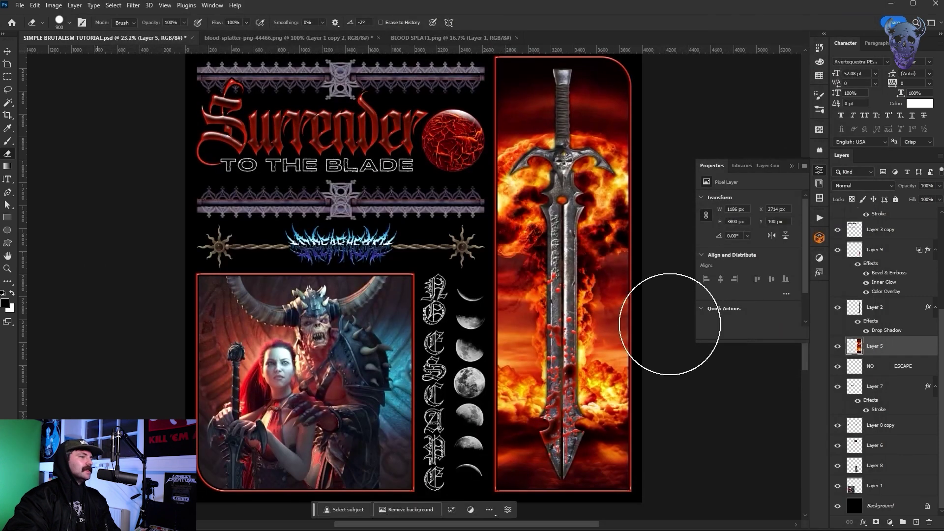
# Step: Apply the same Camera Raw treatment to the fantasy art on Layer 1
pyautogui.click(872, 486)
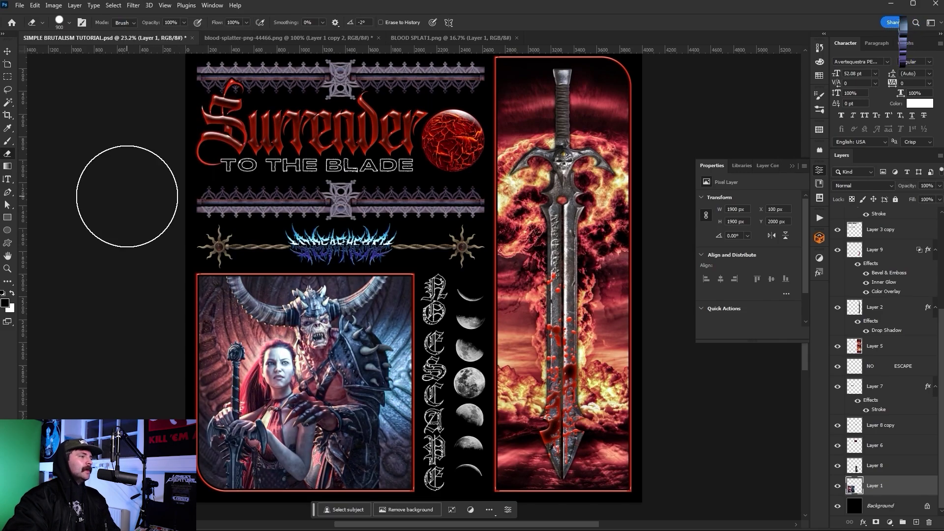
pyautogui.click(53, 5)
pyautogui.moveTo(74, 29)
pyautogui.click(170, 40)
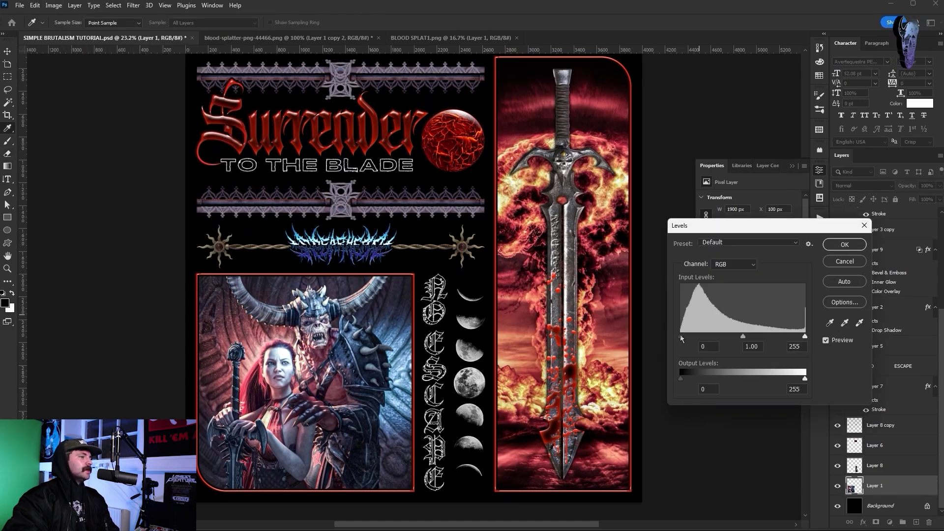
pyautogui.press('Escape')
# Step: Reapply the last Camera Raw filter to the sword on Layer 2
pyautogui.click(882, 466)
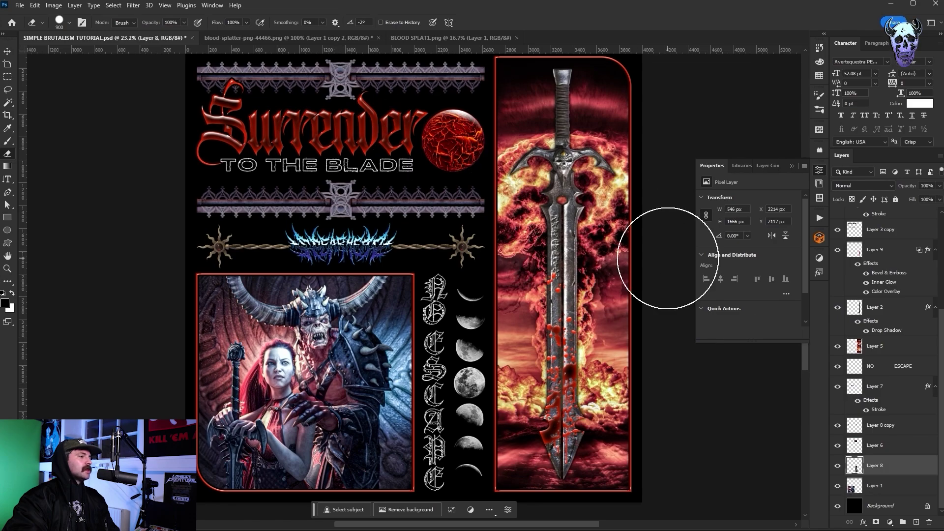
pyautogui.click(875, 307)
pyautogui.click(133, 5)
pyautogui.click(137, 16)
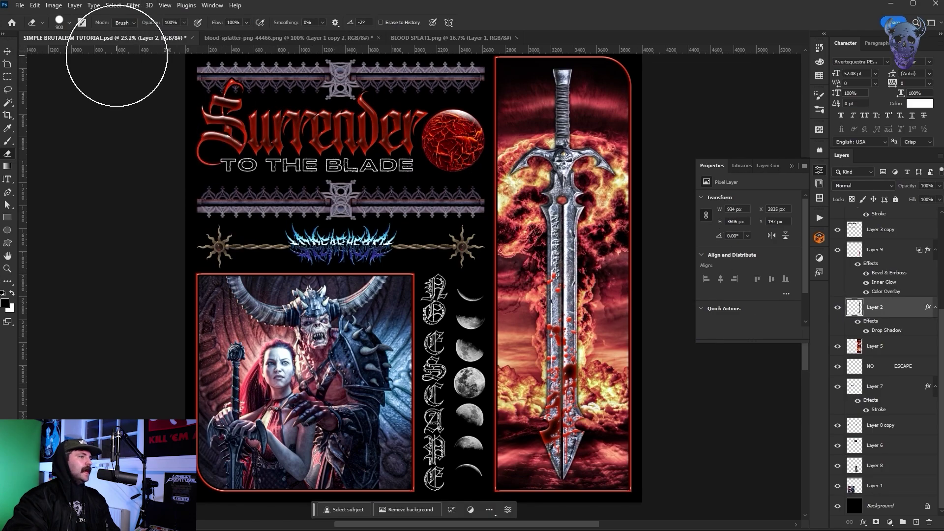
# Step: Darken the sword with a Levels adjustment, raising the black input level to 39
pyautogui.click(54, 5)
pyautogui.moveTo(74, 29)
pyautogui.click(170, 40)
pyautogui.moveTo(680, 337); pyautogui.dragTo(684, 335)
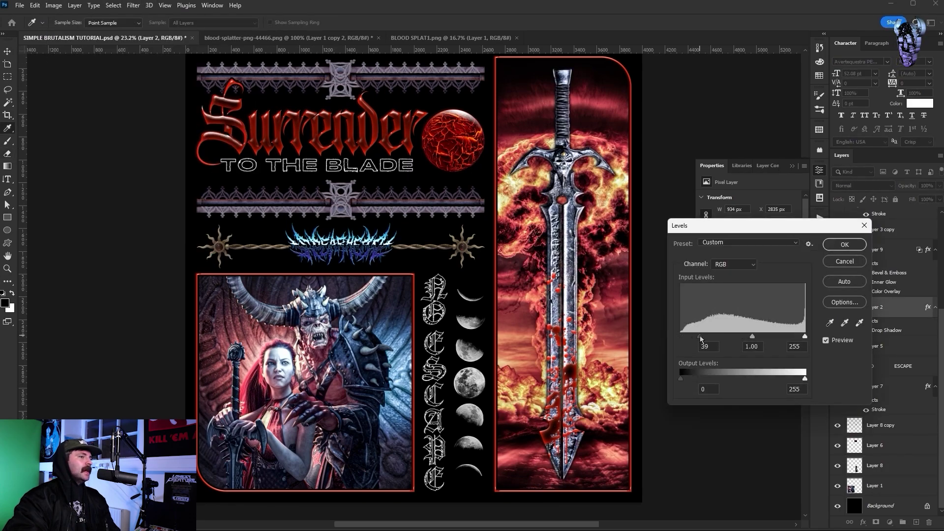
pyautogui.press('Return')
pyautogui.press('e')
# Step: Reapply the last Camera Raw filter to the red planet on Layer 6 and apply a Levels adjustment to it
pyautogui.click(866, 446)
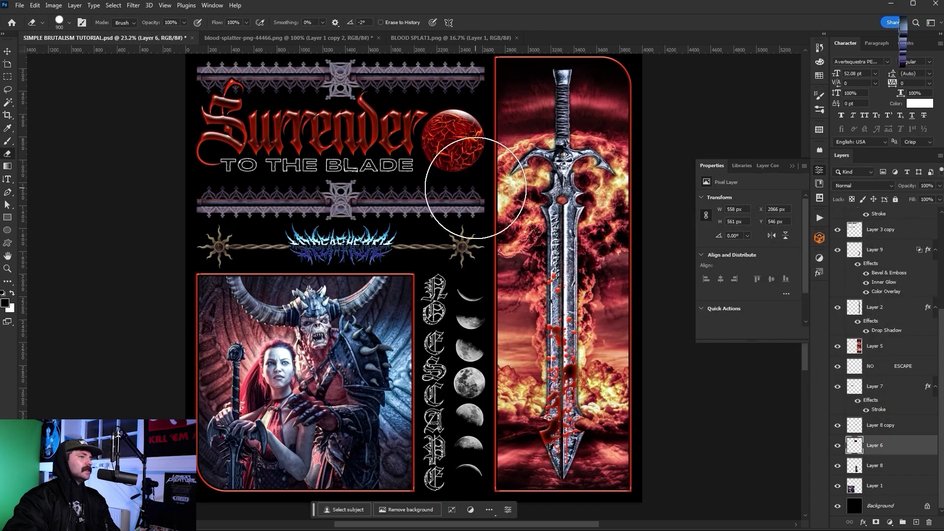
pyautogui.click(134, 6)
pyautogui.click(142, 15)
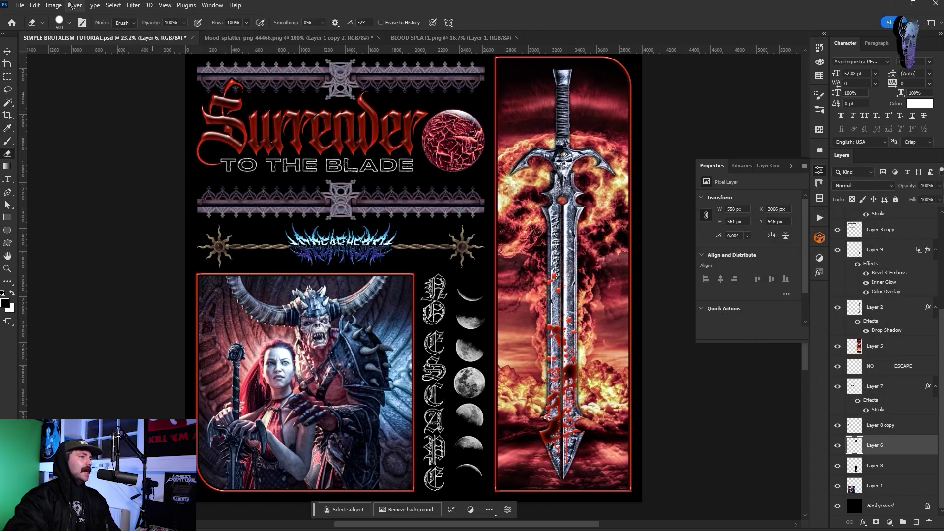
pyautogui.click(54, 6)
pyautogui.moveTo(69, 33)
pyautogui.click(170, 40)
pyautogui.click(845, 245)
# Step: Reapply the last Camera Raw filter to the gothic border ornaments on Layer 3 copy and raise their black input level with Levels
pyautogui.scroll(5, 881, 403)
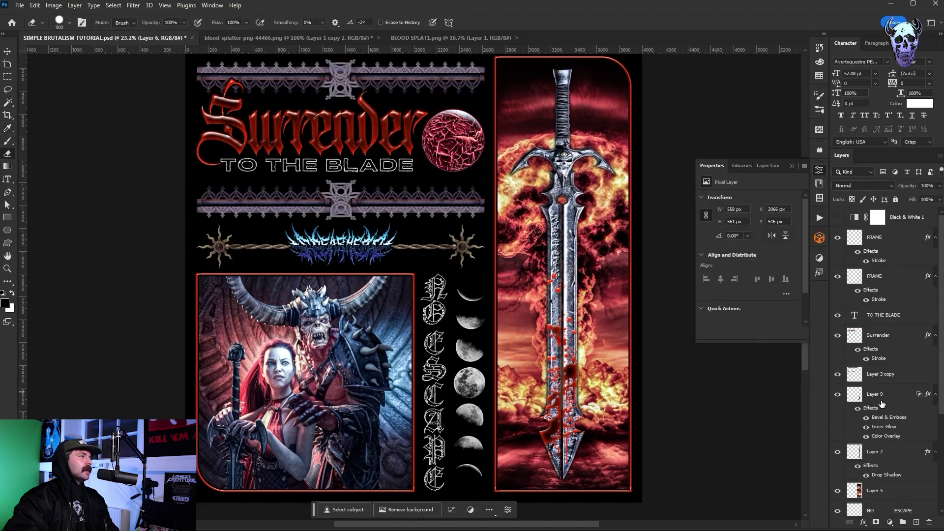
pyautogui.click(877, 373)
pyautogui.click(133, 5)
pyautogui.click(148, 13)
pyautogui.click(53, 5)
pyautogui.click(217, 38)
pyautogui.moveTo(681, 336); pyautogui.dragTo(707, 340)
pyautogui.click(844, 244)
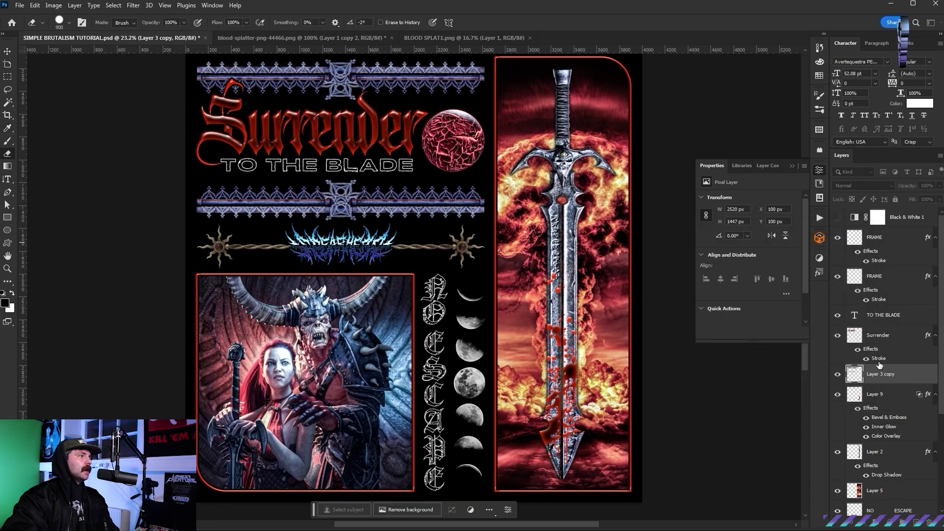
# Step: Reapply the last Camera Raw filter to the sun-tipped staff ornament on Layer 8 copy
pyautogui.scroll(-5, 886, 394)
pyautogui.click(878, 465)
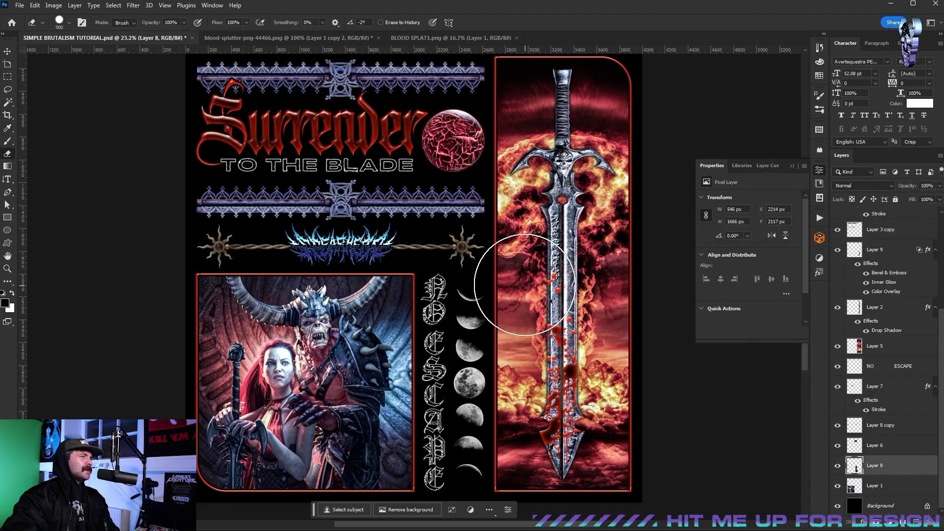
pyautogui.click(134, 5)
pyautogui.click(187, 18)
pyautogui.click(884, 426)
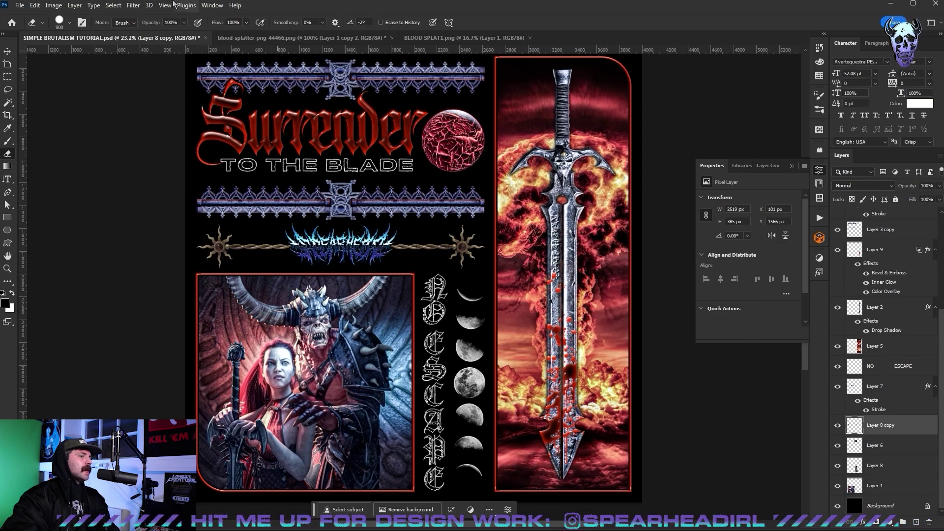
# Step: Apply a Camera Raw filter to the moon phases on Layer 8 with texture +100 and clarity +100
pyautogui.click(875, 465)
pyautogui.hotkey('alt', 't')
pyautogui.press('Escape')
pyautogui.hotkey('ctrl', 'shift', 'a')
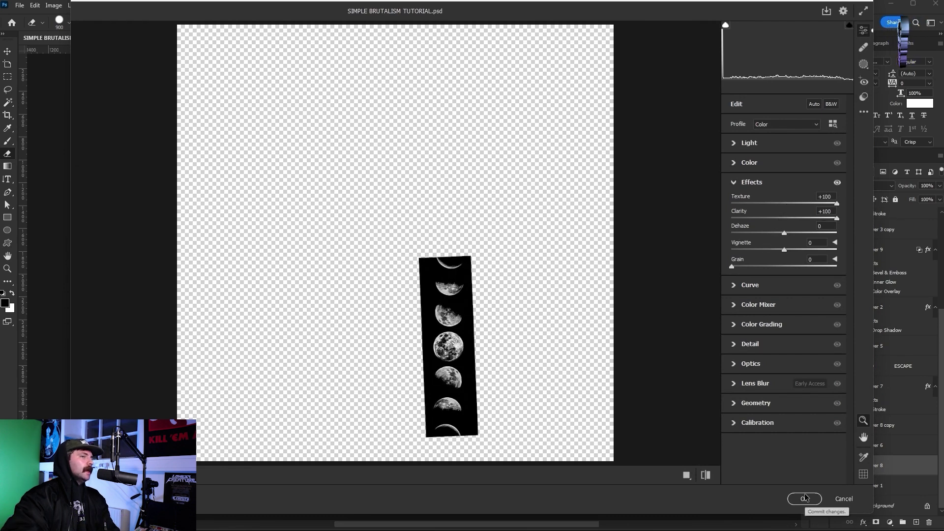
pyautogui.click(804, 499)
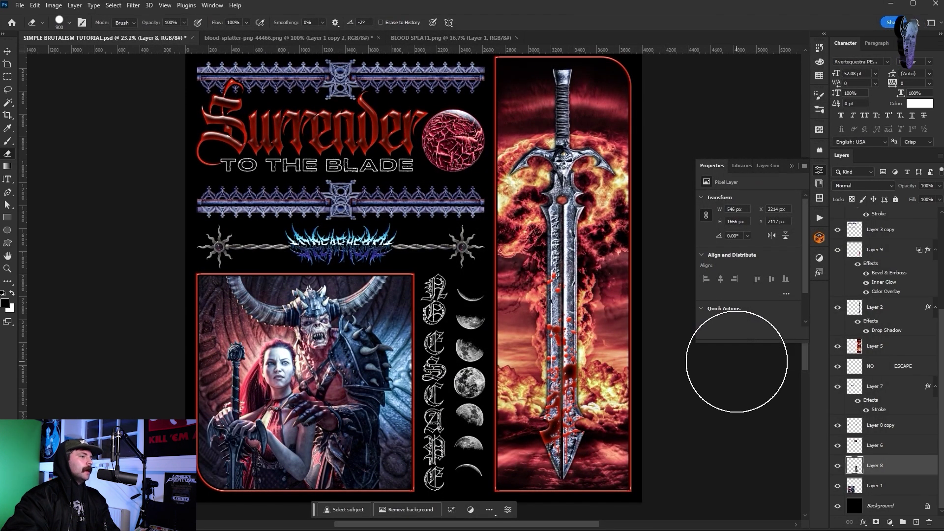
# Step: Duplicate both FRAME layers and rasterize the layer styles of the two copies
pyautogui.scroll(5, 881, 317)
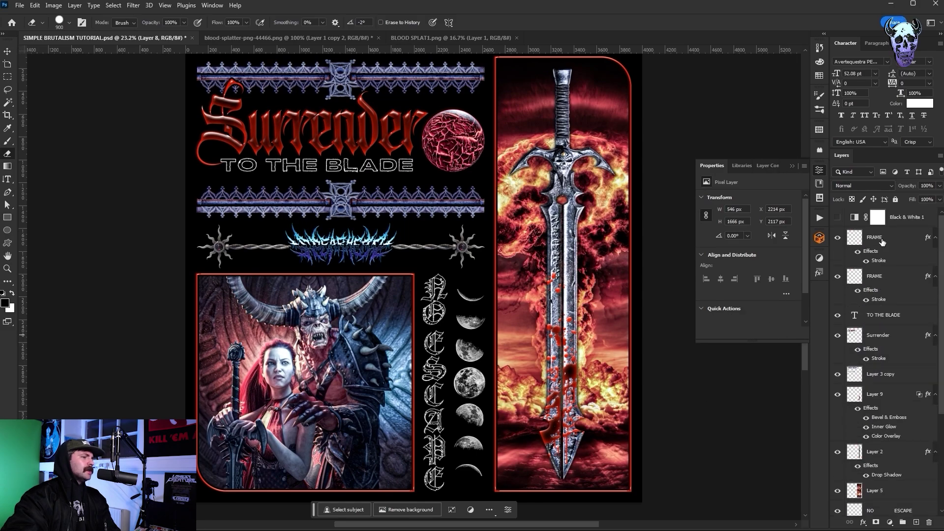
pyautogui.click(881, 238)
pyautogui.keyDown('shift'); pyautogui.click(880, 276); pyautogui.keyUp('shift')
pyautogui.rightClick(879, 273)
pyautogui.click(841, 193)
pyautogui.press('Return')
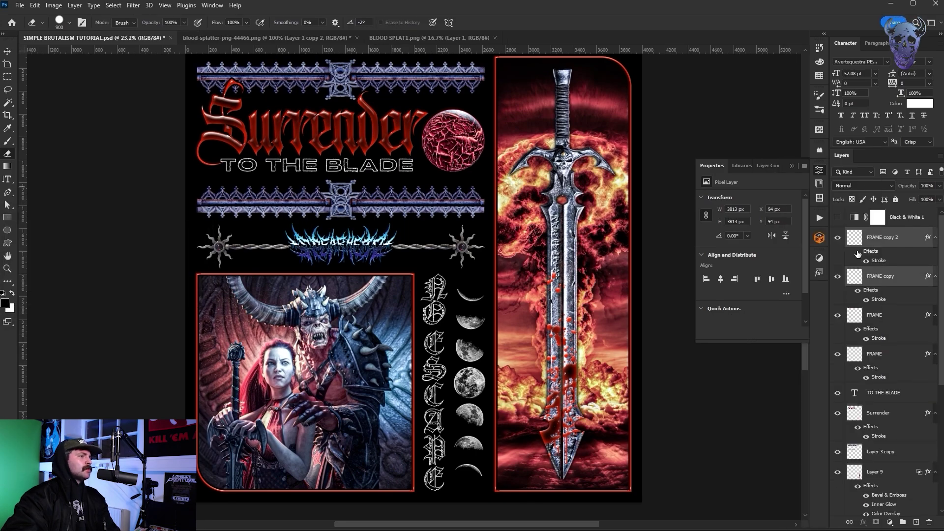
pyautogui.rightClick(884, 276)
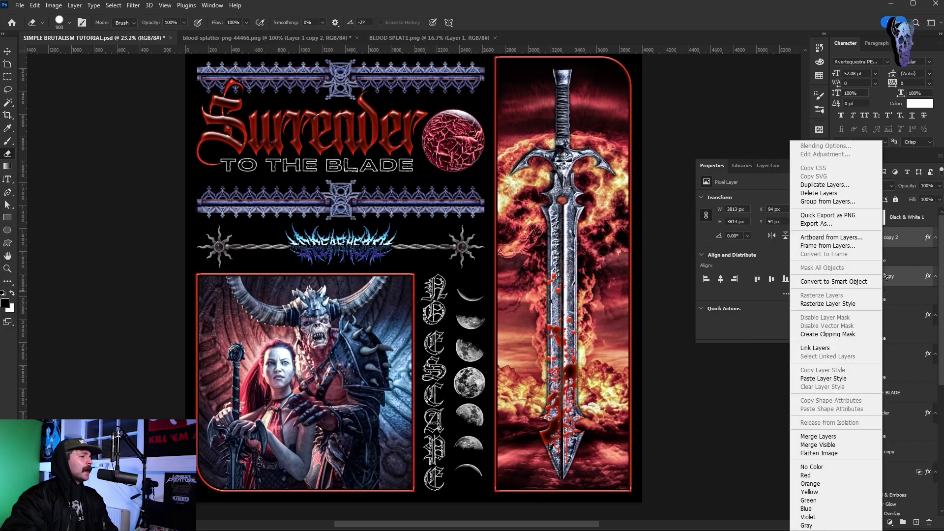
pyautogui.click(836, 304)
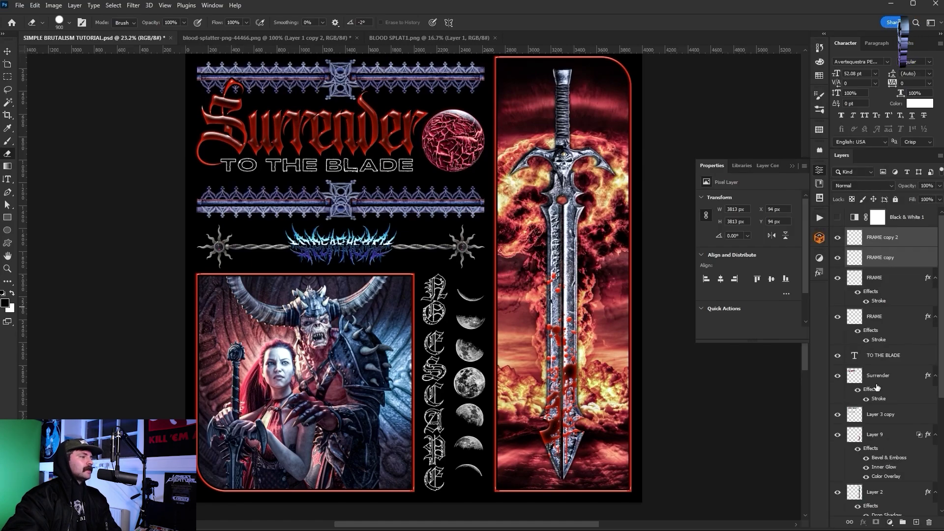
# Step: Load the NO ESCAPE lettering as a selection and add a new layer above it
pyautogui.scroll(-3, 877, 388)
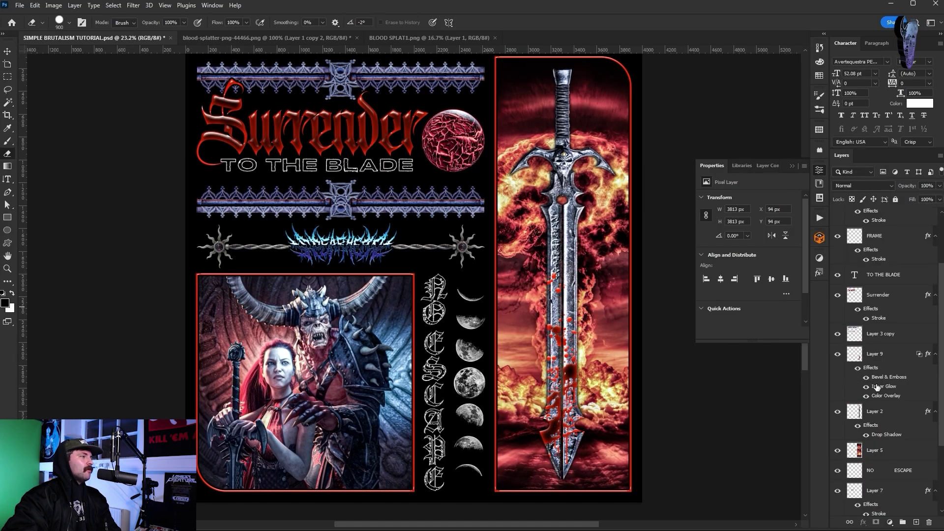
pyautogui.scroll(-1, 877, 388)
pyautogui.keyDown('ctrl'); pyautogui.click(854, 451); pyautogui.keyUp('ctrl')
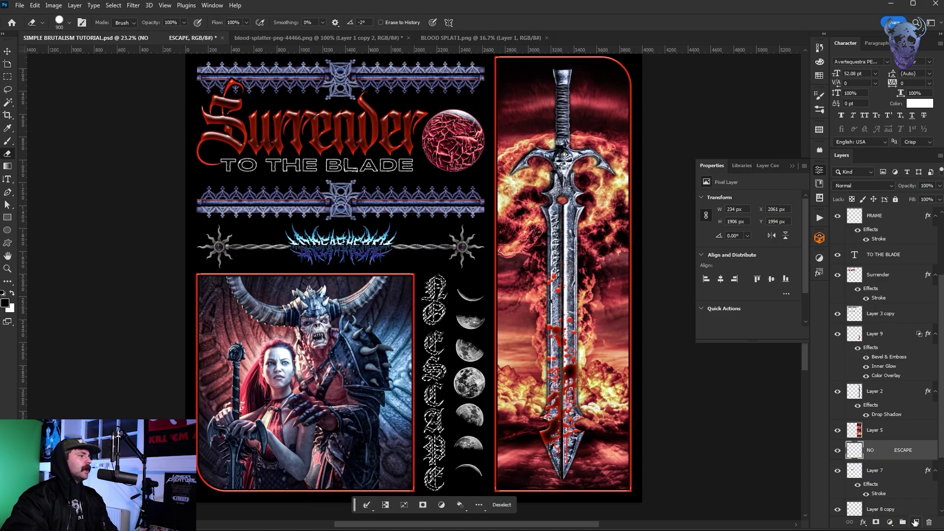
pyautogui.click(916, 522)
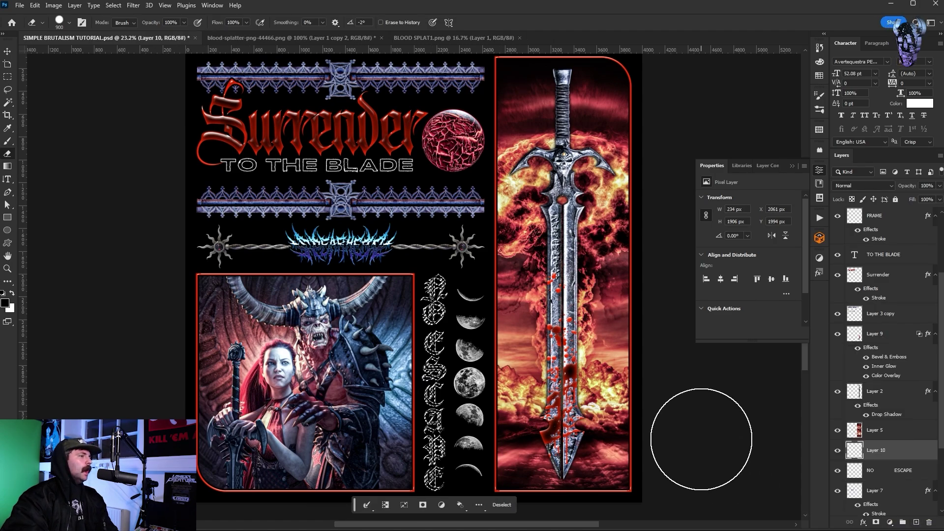
# Step: Fill the lettering selection on the new layer with dark red #84250f sampled from the Surrender title, and deselect
pyautogui.hotkey('shift', 'F5')
pyautogui.click(109, 172)
pyautogui.click(105, 196)
pyautogui.click(306, 68)
pyautogui.click(308, 69)
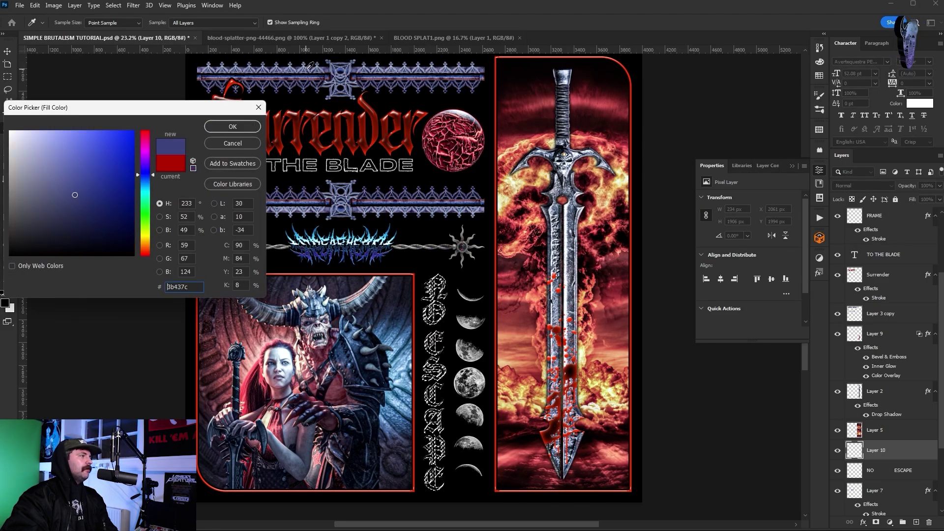
pyautogui.click(377, 113)
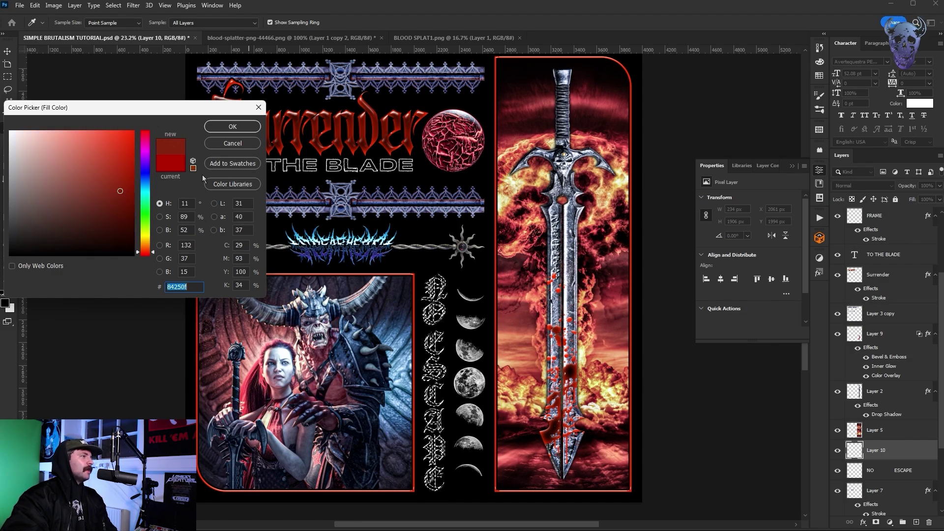
pyautogui.press('Return')
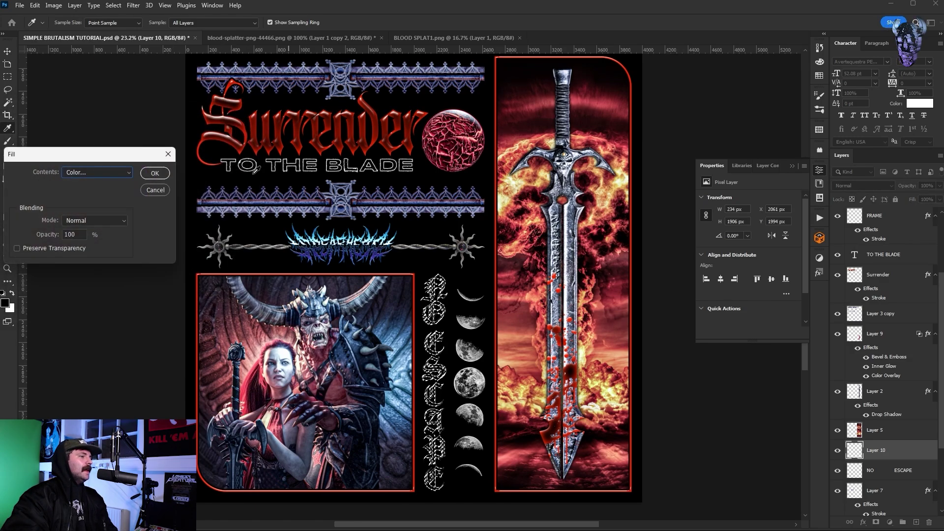
pyautogui.press('Return')
pyautogui.press('e')
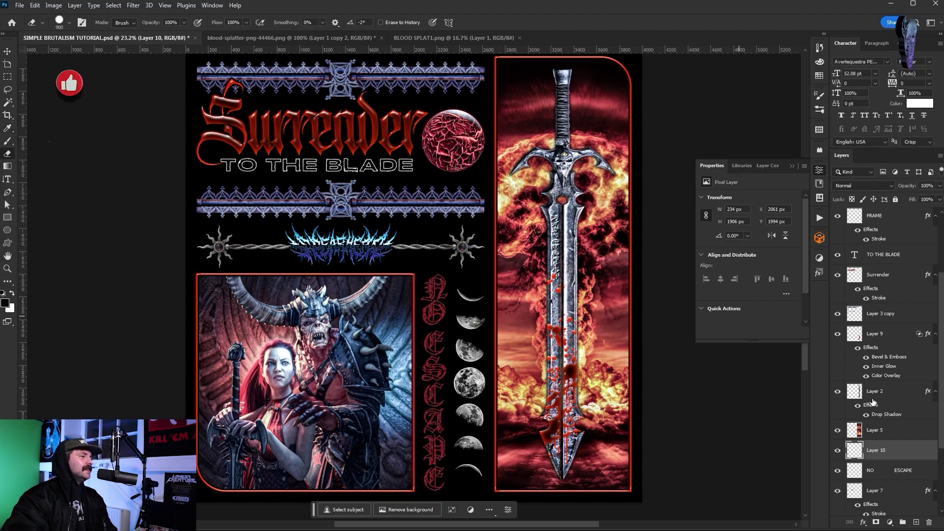
# Step: Shift the hue of the chrome logo on Layer 7 from blue to red and orange with Hue/Saturation
pyautogui.scroll(-1, 875, 442)
pyautogui.click(875, 445)
pyautogui.click(53, 5)
pyautogui.moveTo(74, 28)
pyautogui.click(285, 90)
pyautogui.moveTo(757, 304); pyautogui.dragTo(805, 305)
pyautogui.press('Return')
pyautogui.press('e')
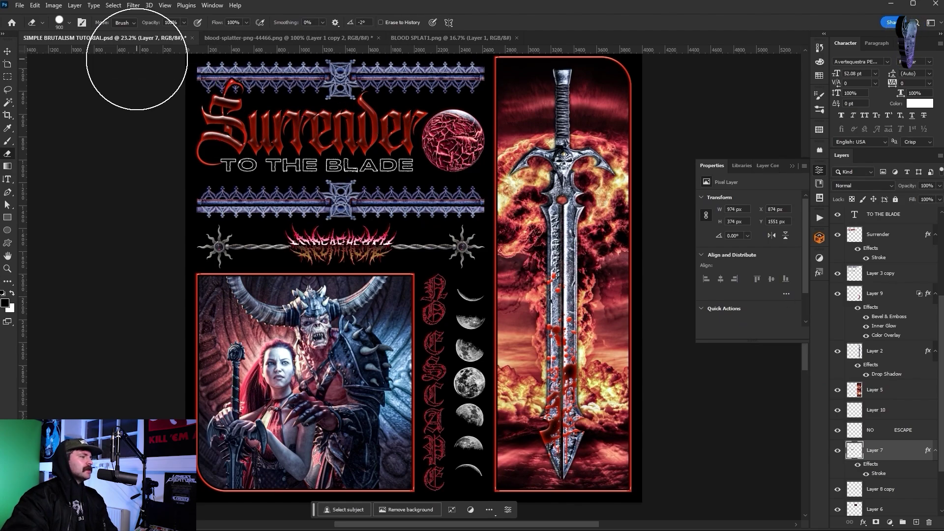
# Step: Save the poster as a PNG in the SIMPLE BRUTALISM TUTORIAL folder, adding COLO to the file name
pyautogui.click(20, 5)
pyautogui.click(69, 178)
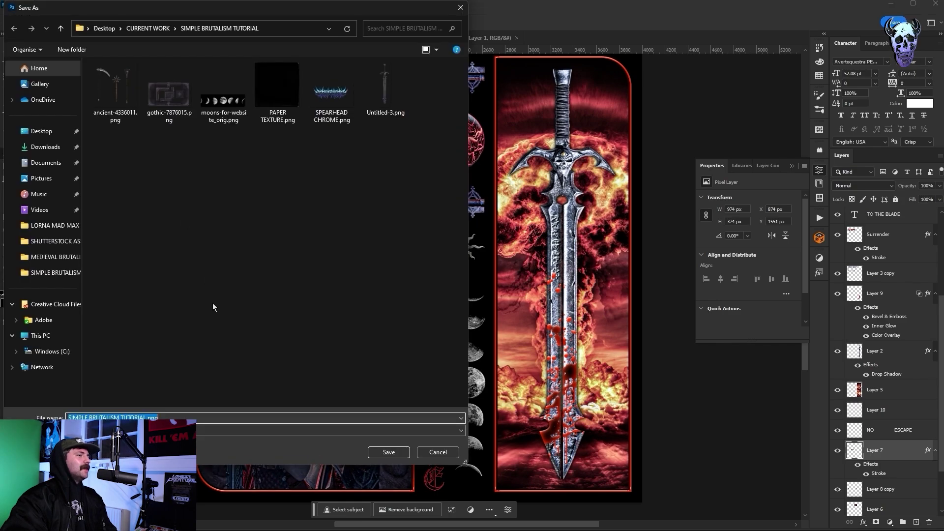
pyautogui.click(195, 418)
pyautogui.press('BackSpace')
pyautogui.press('BackSpace')
pyautogui.press('BackSpace')
pyautogui.press('BackSpace')
pyautogui.write('COLO')
pyautogui.press('Return')
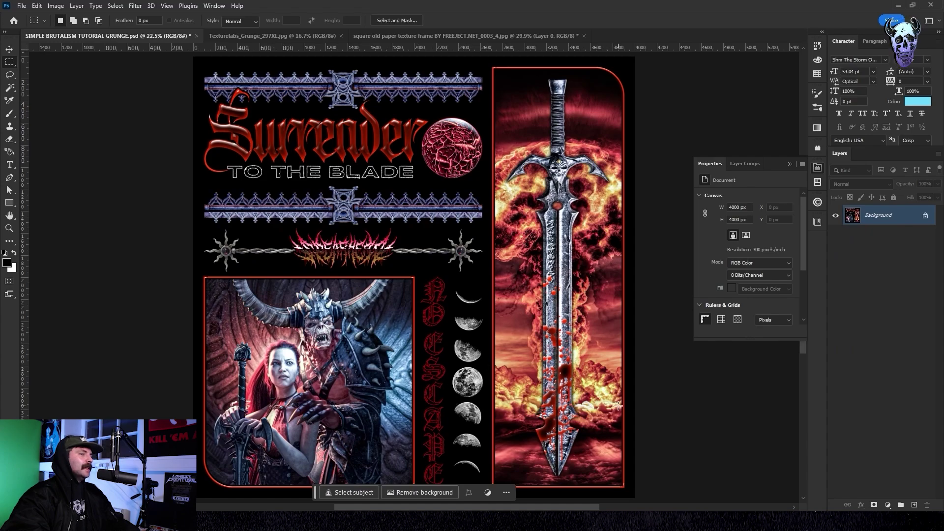
# Step: Duplicate the flattened Background layer in the SIMPLE BRUTALISM TUTORIAL GRUNGE document
pyautogui.rightClick(883, 217)
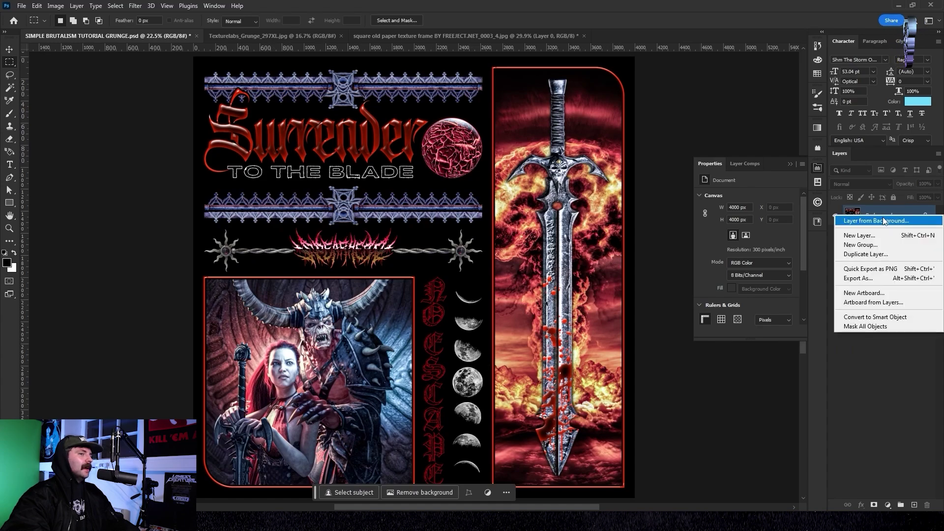
pyautogui.click(864, 255)
pyautogui.click(914, 183)
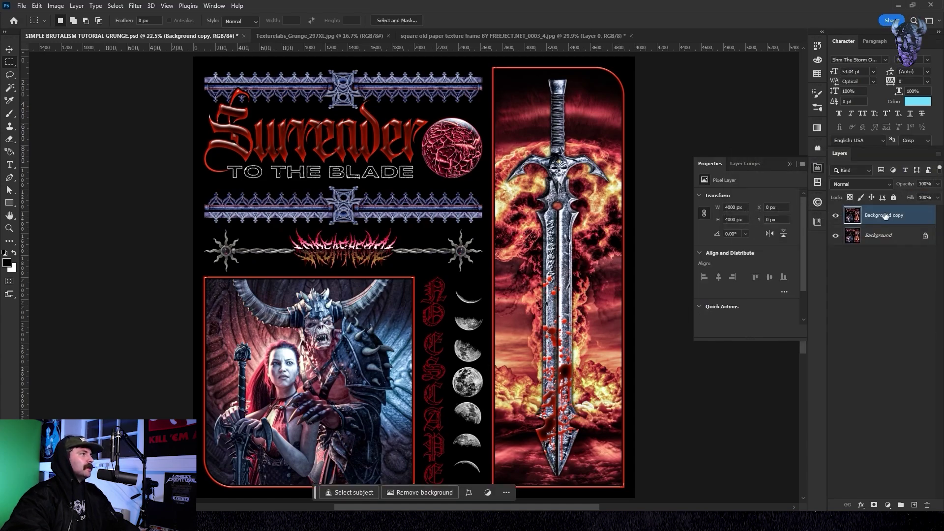
# Step: Apply a Crystallize filter with cell size 5 to the Background copy and check the roughened edges up close
pyautogui.click(134, 6)
pyautogui.moveTo(212, 171)
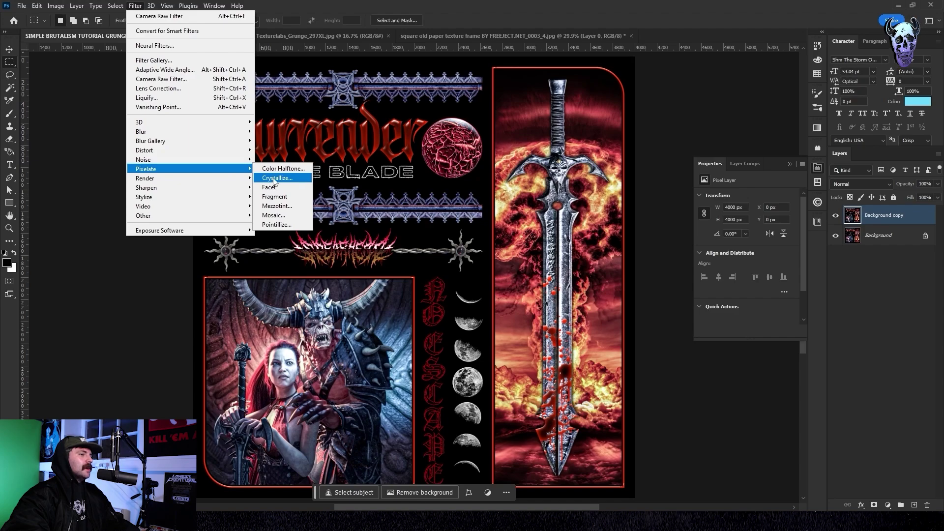
pyautogui.click(274, 180)
pyautogui.click(571, 268)
pyautogui.click(572, 267)
pyautogui.click(571, 268)
pyautogui.click(571, 268)
pyautogui.click(580, 268)
pyautogui.click(580, 268)
pyautogui.click(580, 268)
pyautogui.click(580, 268)
pyautogui.click(579, 268)
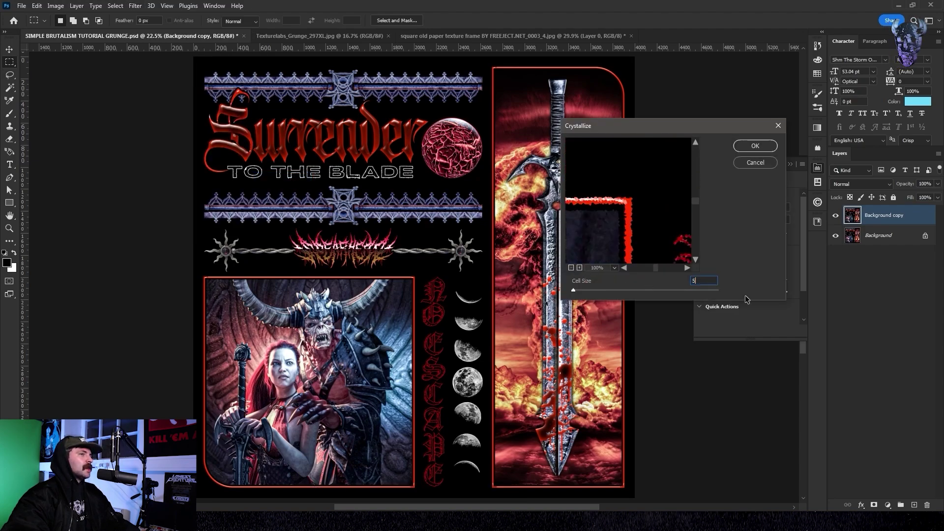
pyautogui.press('Up')
pyautogui.press('Down')
pyautogui.press('Down')
pyautogui.press('Down')
pyautogui.press('Up')
pyautogui.press('Up')
pyautogui.press('Return')
pyautogui.hotkey('ctrl', '+')
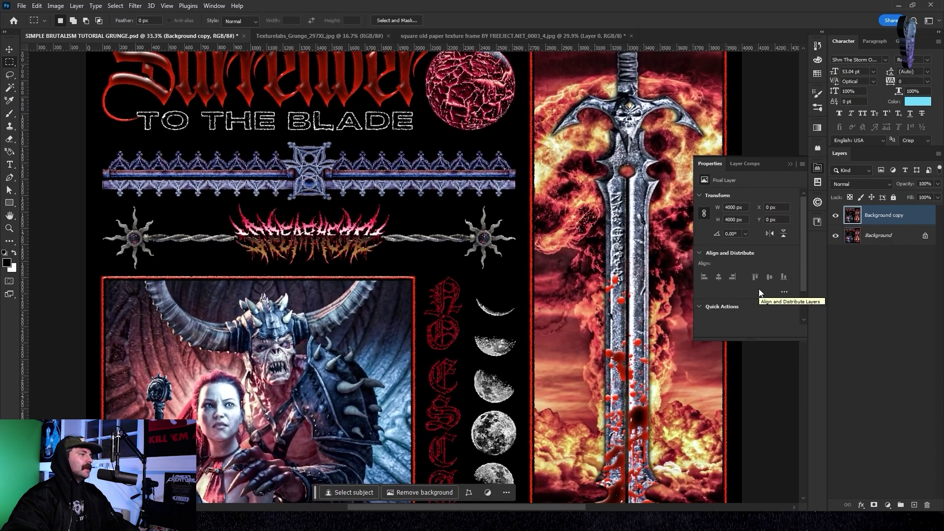
pyautogui.hotkey('ctrl', '1')
pyautogui.moveTo(412, 248)
pyautogui.mouseDown()
pyautogui.moveTo(635, 492)
pyautogui.moveTo(411, 405)
pyautogui.moveTo(495, 306)
pyautogui.mouseUp()
pyautogui.hotkey('ctrl', '0')
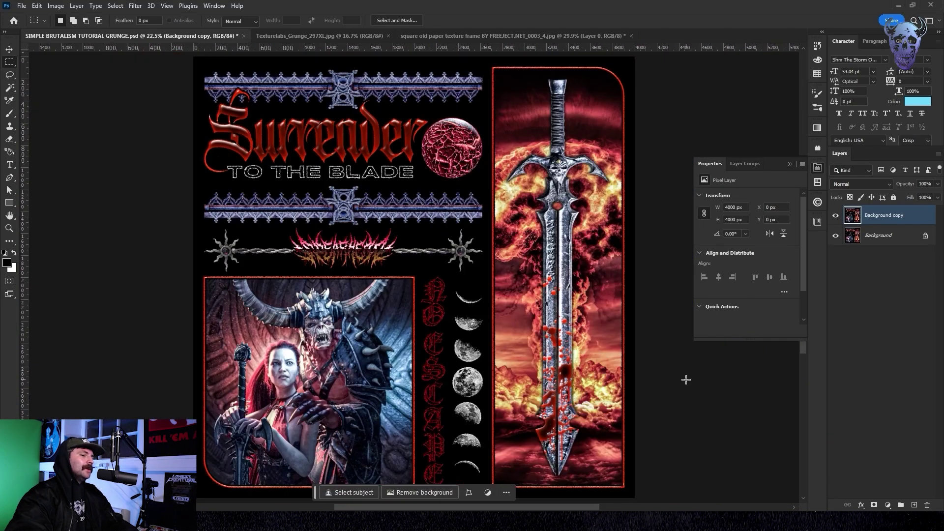
# Step: Add a new layer above the Background copy and fill it with white
pyautogui.click(914, 504)
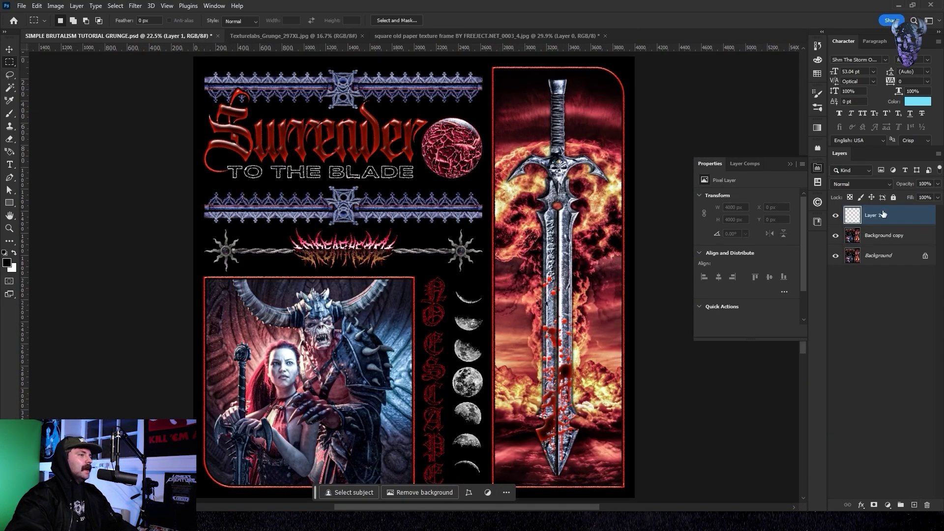
pyautogui.hotkey('shift', 'F5')
pyautogui.moveTo(809, 189); pyautogui.dragTo(454, 173)
pyautogui.click(563, 192)
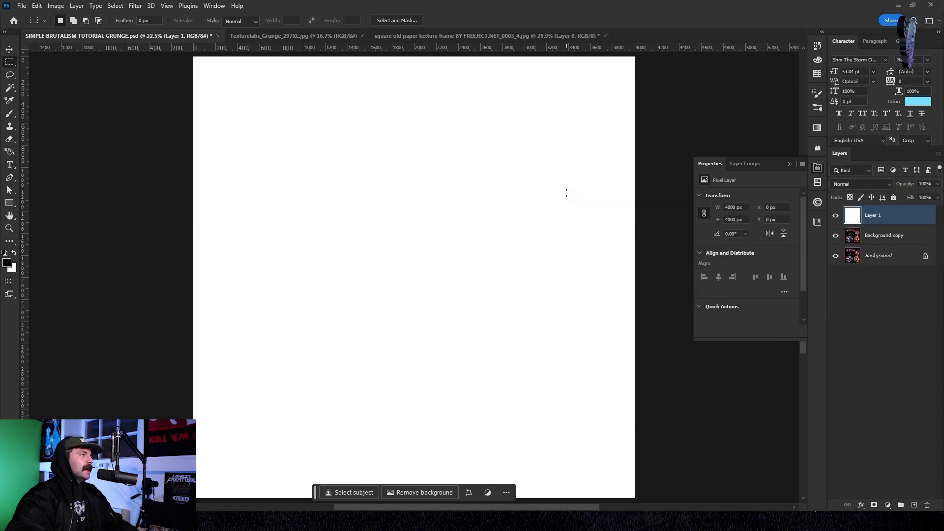
# Step: Add monochromatic Gaussian noise at 30.46% to the white Layer 1
pyautogui.click(139, 9)
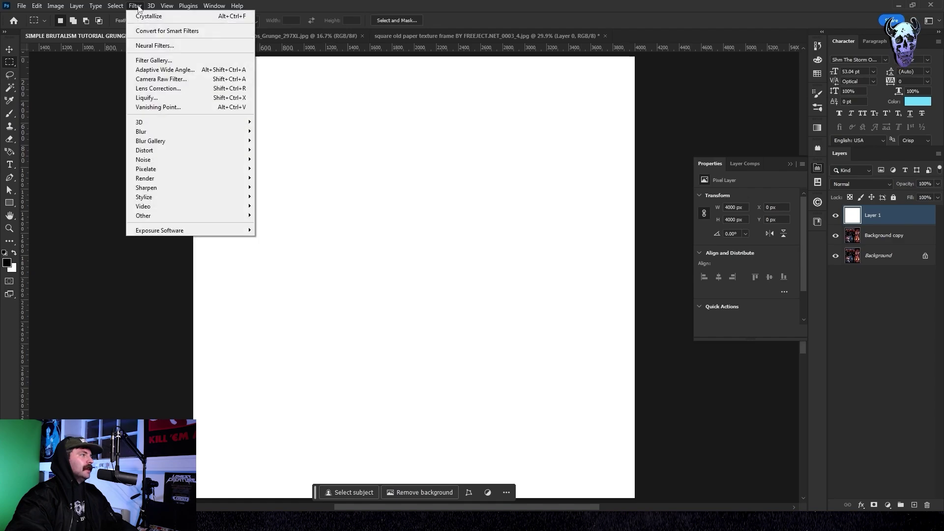
pyautogui.moveTo(194, 161)
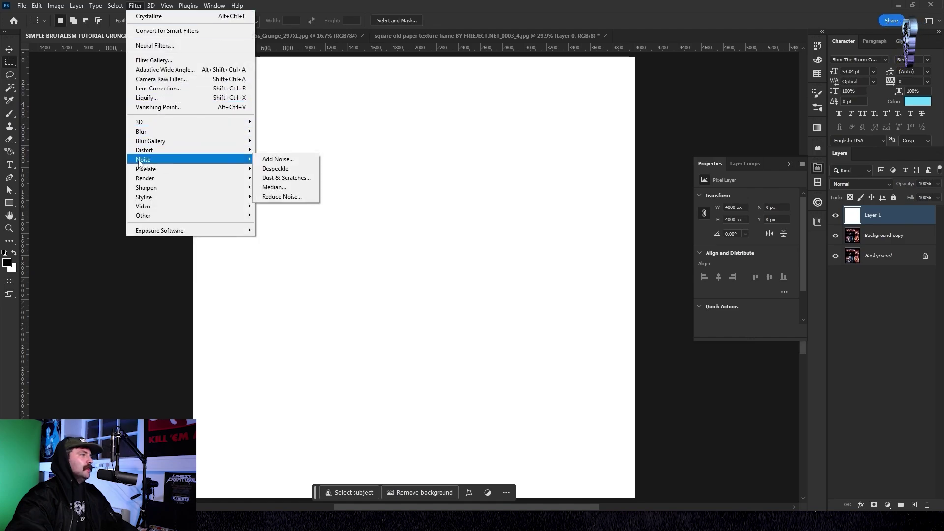
pyautogui.click(278, 160)
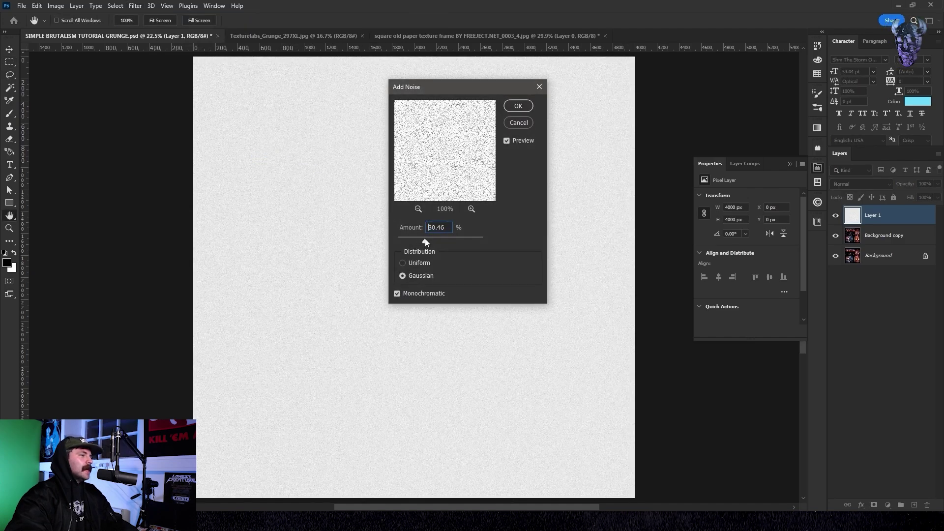
pyautogui.moveTo(425, 242); pyautogui.dragTo(425, 241)
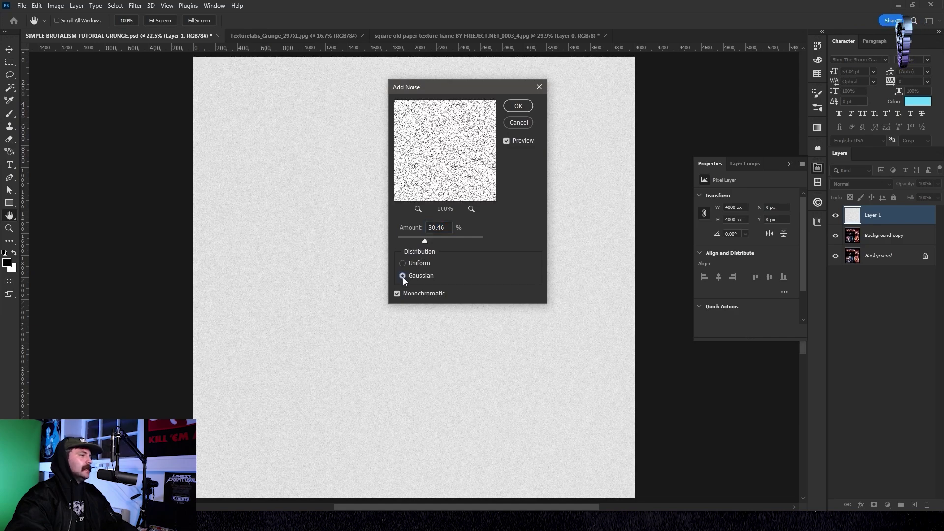
pyautogui.click(517, 106)
# Step: Set the noise layer's blend mode to Multiply and compare the artwork up close with the layer hidden and shown
pyautogui.click(854, 184)
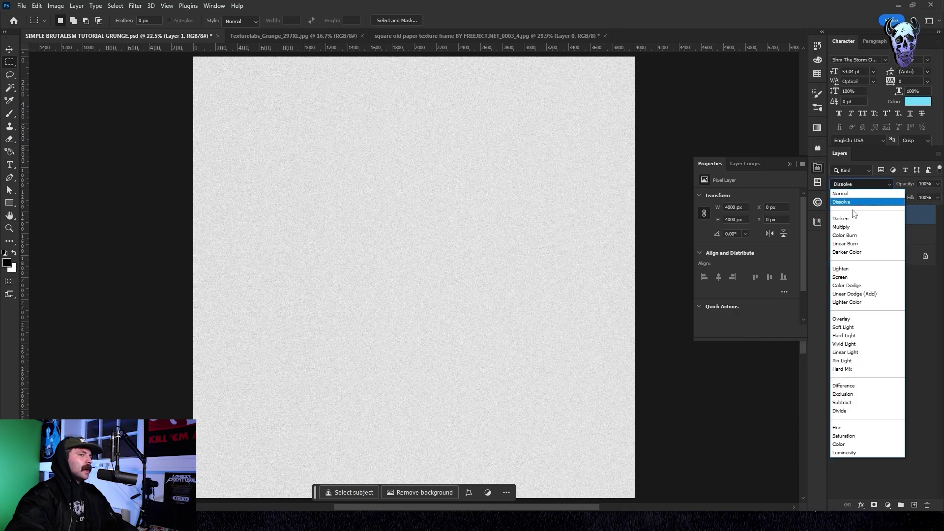
pyautogui.click(842, 227)
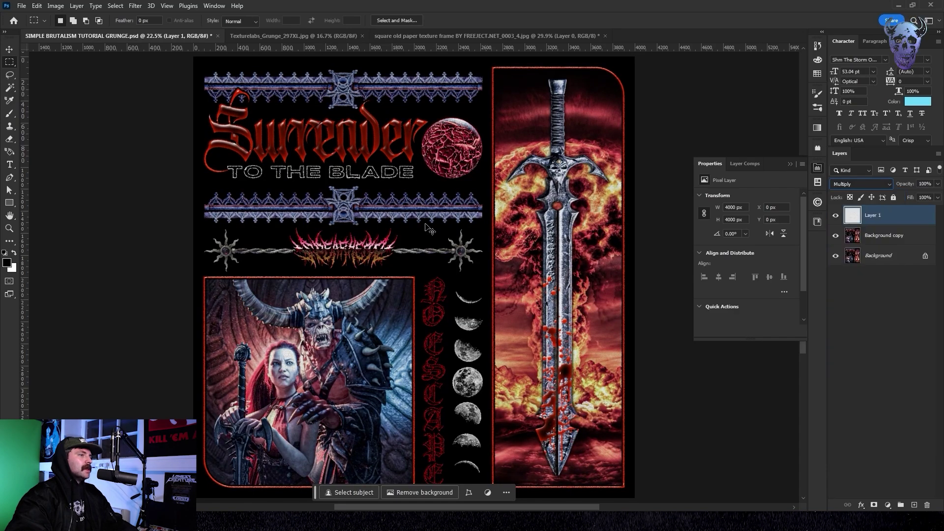
pyautogui.scroll(5, 385, 332)
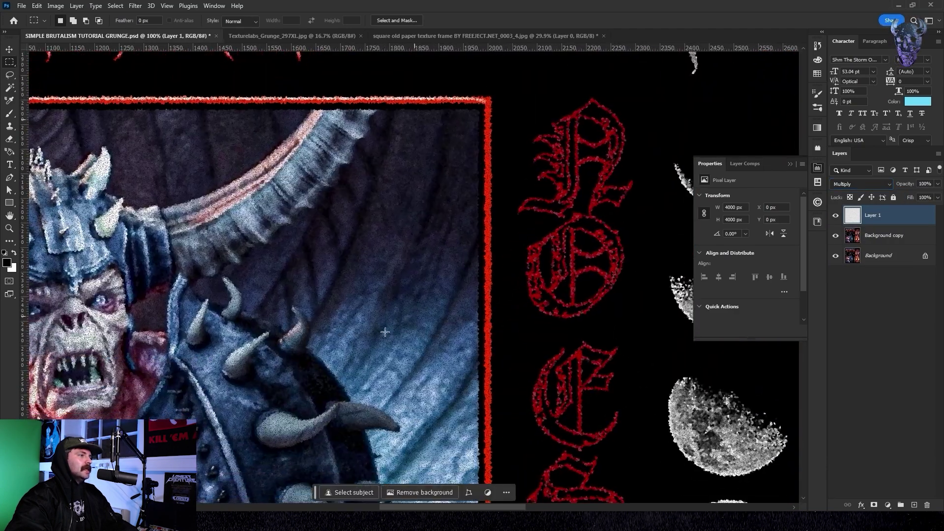
pyautogui.click(837, 215)
pyautogui.click(836, 216)
pyautogui.hotkey('ctrl', '0')
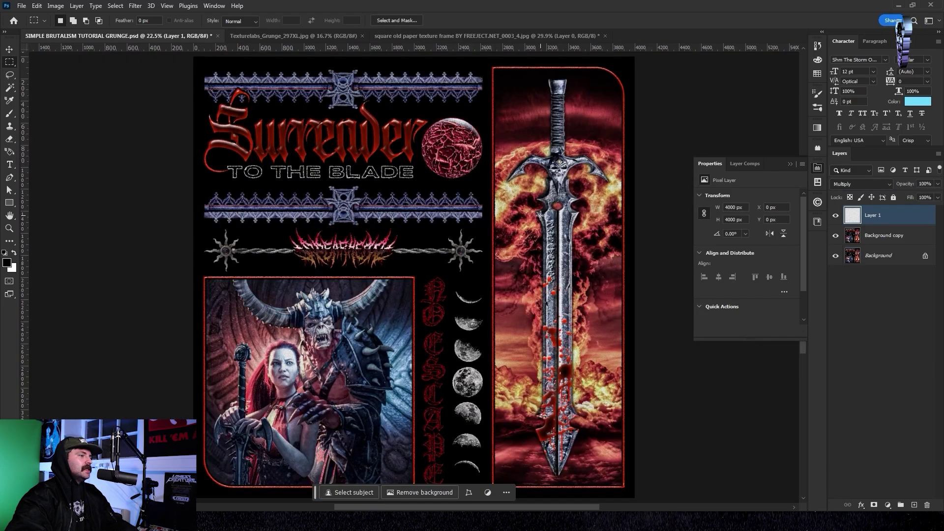
# Step: Add a Posterize adjustment layer above the noise layer with 7 levels
pyautogui.click(888, 505)
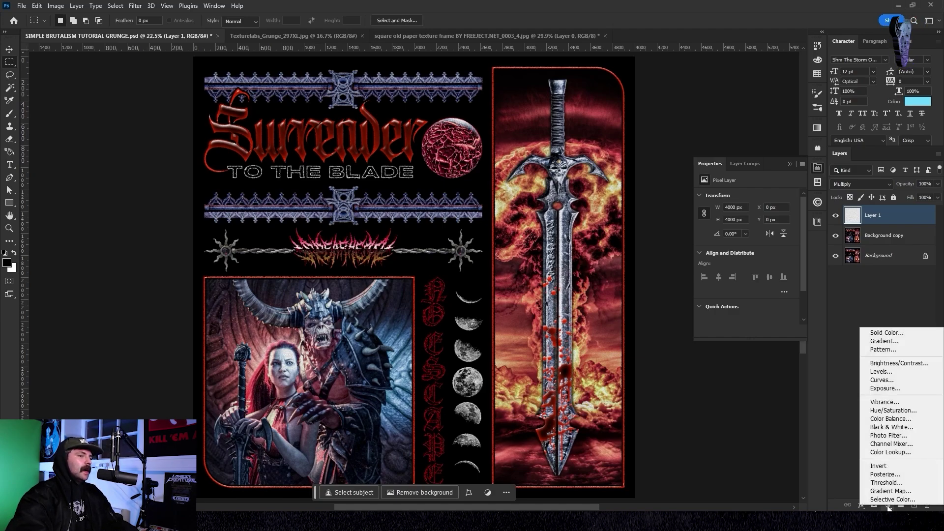
pyautogui.click(885, 474)
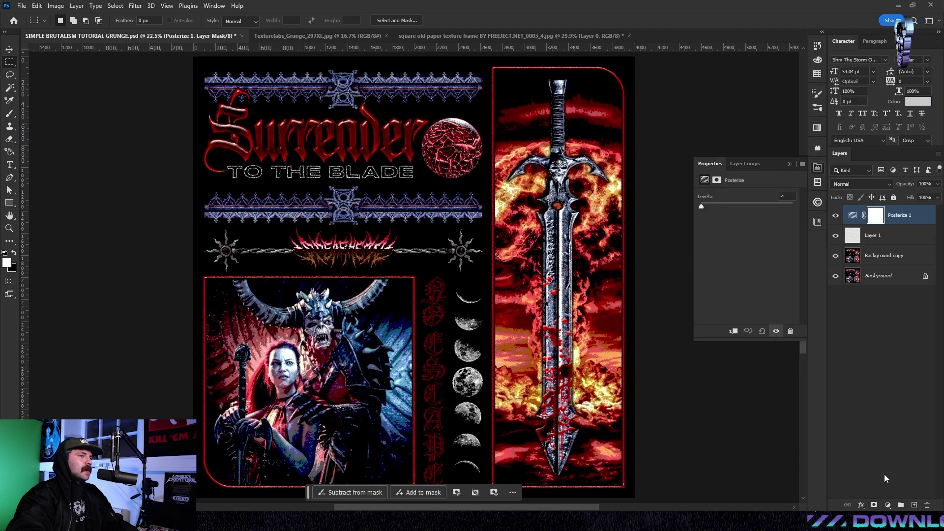
pyautogui.moveTo(701, 206); pyautogui.dragTo(702, 206)
pyautogui.press('Up')
pyautogui.press('Up')
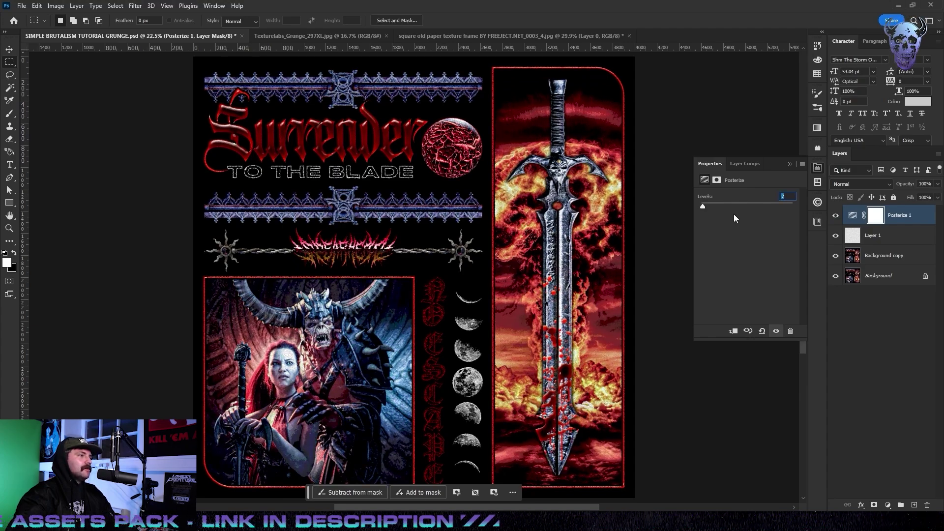
pyautogui.press('Return')
pyautogui.click(853, 307)
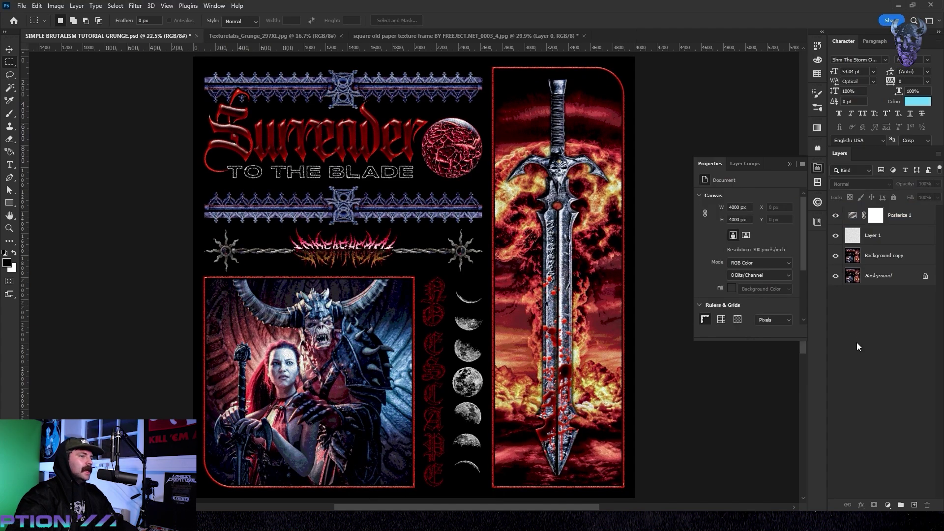
# Step: Add a Levels adjustment layer on top, brighten the midtones to 1.40, and compare the poster without it
pyautogui.click(885, 505)
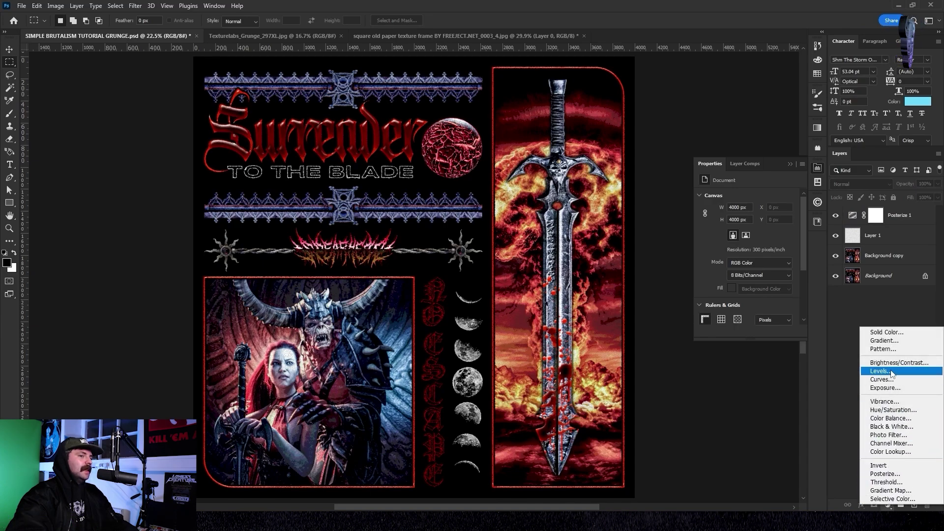
pyautogui.click(884, 371)
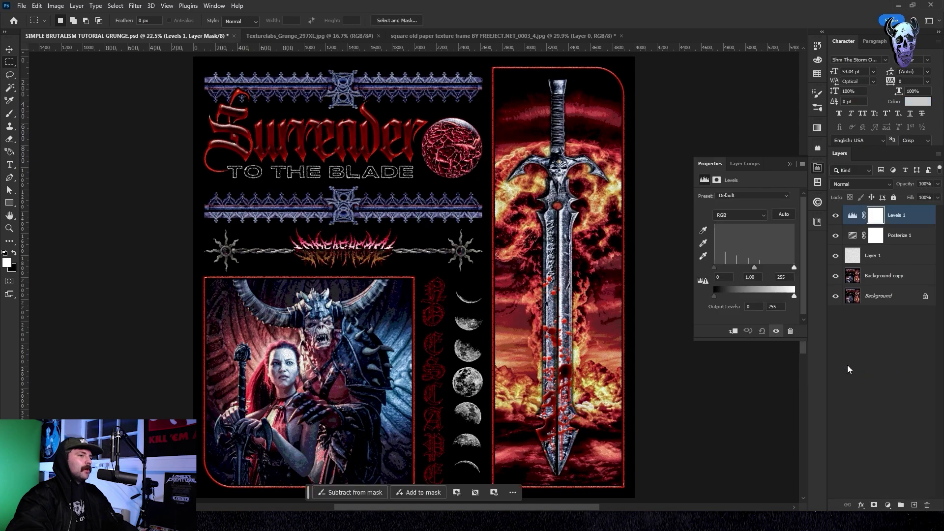
pyautogui.moveTo(755, 268); pyautogui.dragTo(746, 270)
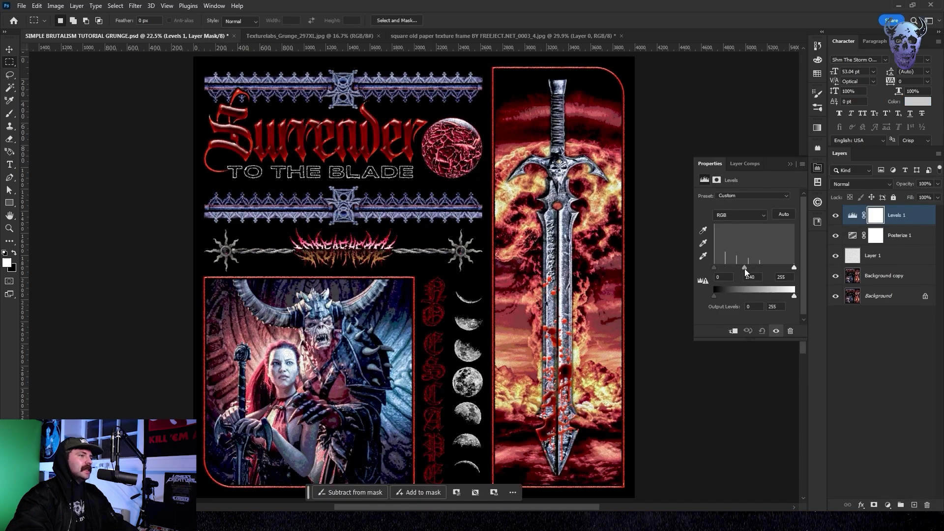
pyautogui.click(835, 216)
pyautogui.click(835, 216)
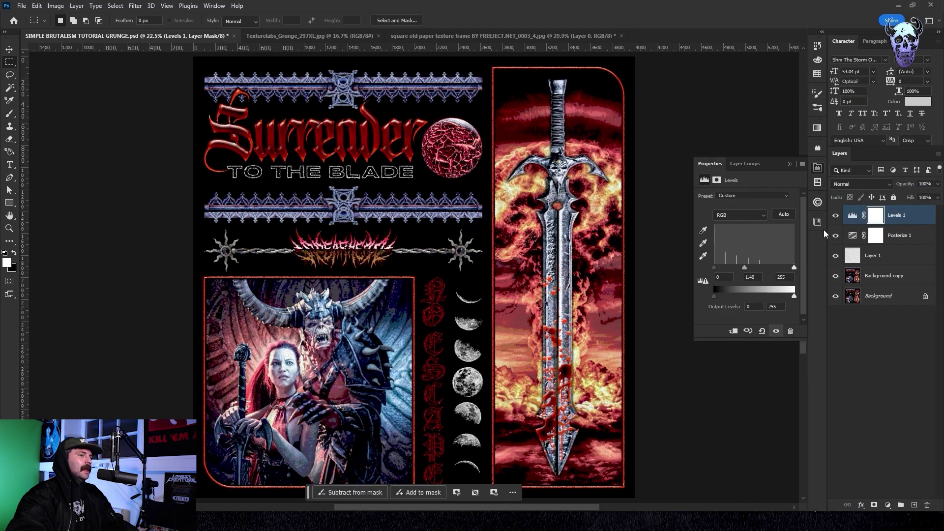
# Step: Add a Hue/Saturation adjustment layer on top with hue -9 and saturation -11
pyautogui.click(888, 506)
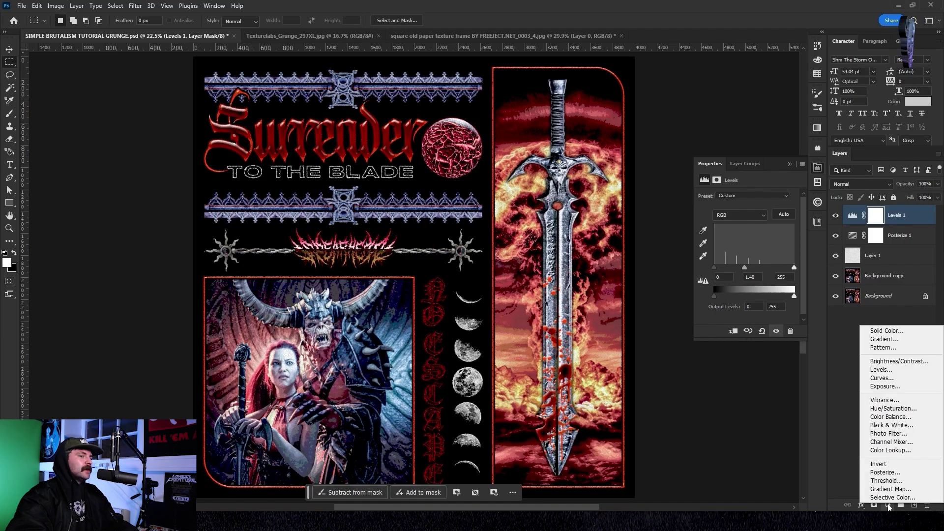
pyautogui.click(893, 409)
pyautogui.moveTo(747, 234); pyautogui.dragTo(741, 253)
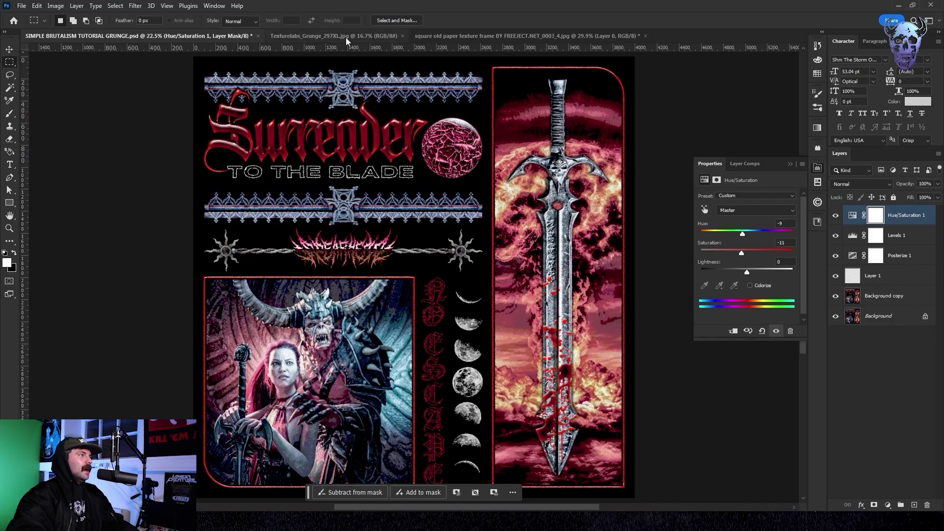
# Step: Unlock and copy the Texturelabs_Grunge_297XL.jpg texture and paste it above the adjustment layers in the SIMPLE BRUTALISM TUTORIAL GRUNGE document
pyautogui.click(323, 38)
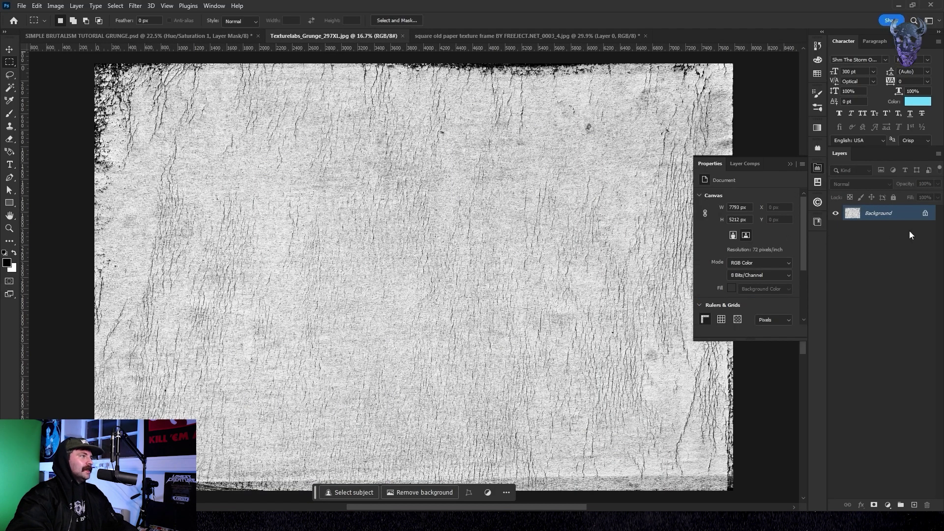
pyautogui.click(926, 214)
pyautogui.keyDown('ctrl'); pyautogui.click(853, 215); pyautogui.keyUp('ctrl')
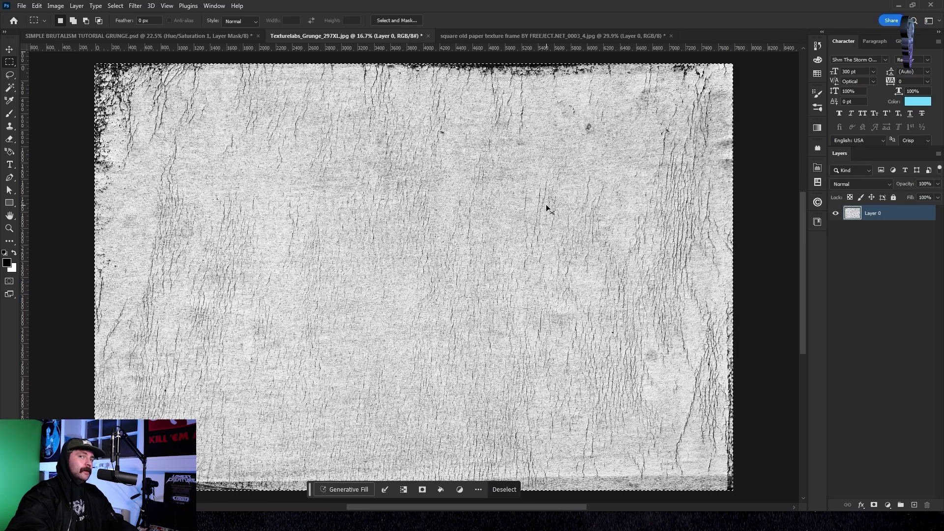
pyautogui.click(185, 36)
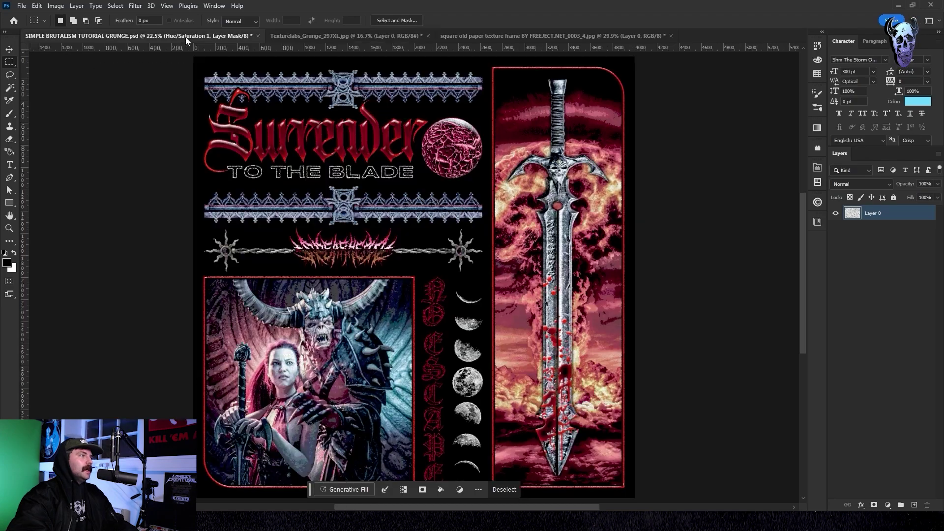
pyautogui.hotkey('ctrl', 'v')
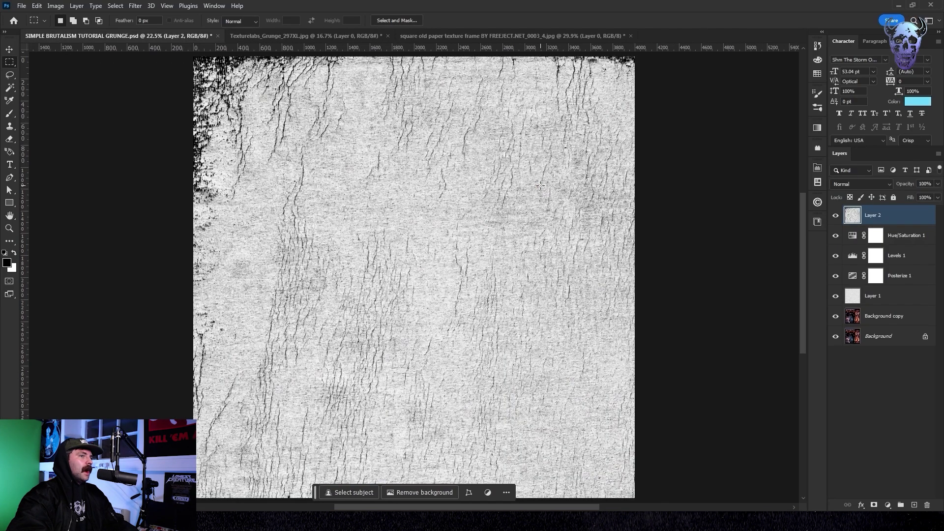
# Step: Convert the pasted grunge texture to black and white with the Default preset
pyautogui.hotkey('ctrl', 'alt', 'shift', 'b')
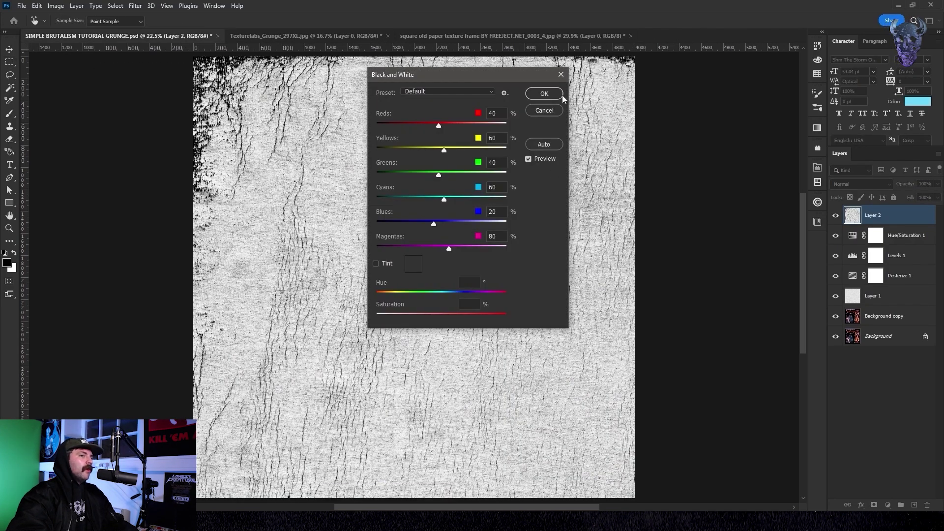
pyautogui.click(544, 94)
pyautogui.press('m')
# Step: Reposition the grunge texture so its dark, worn corner lies outside the canvas and cracks cover the whole poster
pyautogui.hotkey('ctrl', '-')
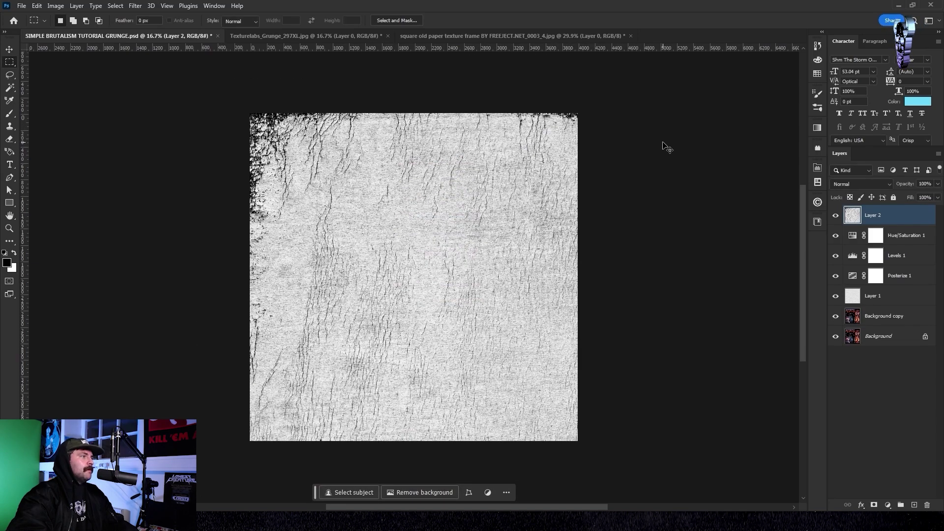
pyautogui.hotkey('ctrl', 't')
pyautogui.moveTo(258, 137); pyautogui.dragTo(381, 187)
pyautogui.press('Return')
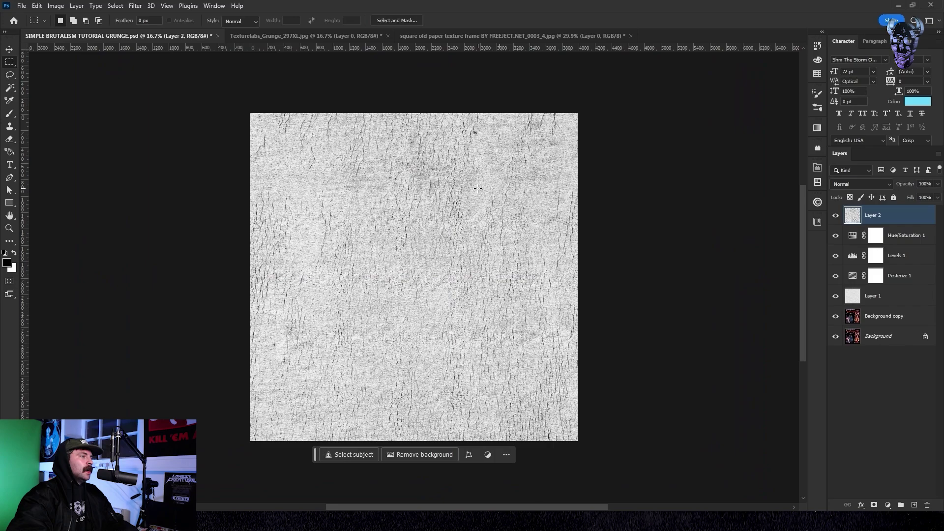
# Step: Set the grunge texture layer's blend mode to Multiply and inspect the cracks over the artwork
pyautogui.click(855, 184)
pyautogui.click(847, 229)
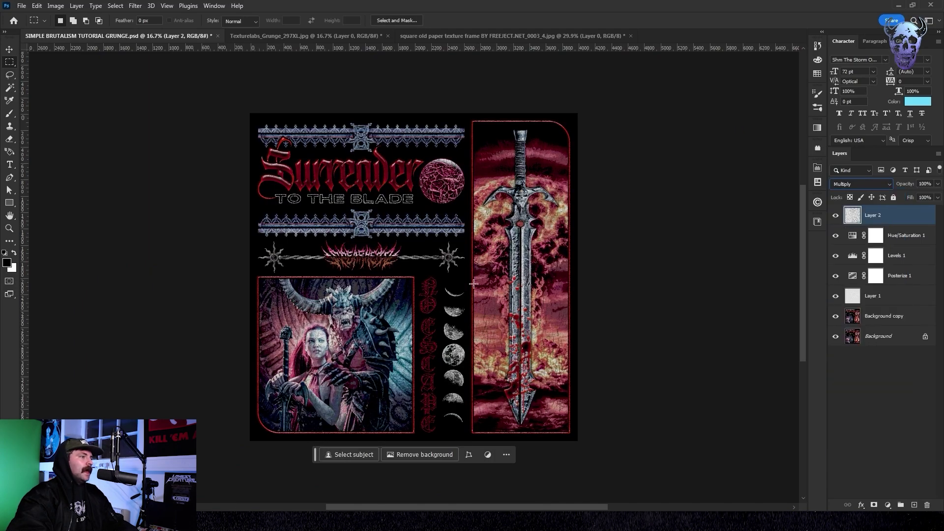
pyautogui.hotkey('ctrl', '+')
pyautogui.hotkey('ctrl', '+')
# Step: Shift the cracked texture slightly down and to the left over the framed artwork
pyautogui.moveTo(526, 264); pyautogui.dragTo(524, 254)
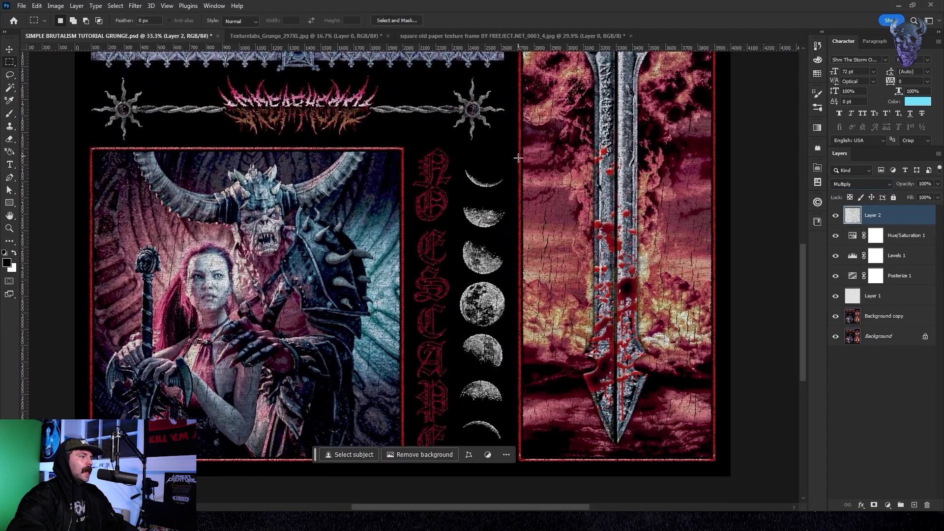
pyautogui.hotkey('ctrl', 't')
pyautogui.moveTo(496, 194); pyautogui.dragTo(483, 229)
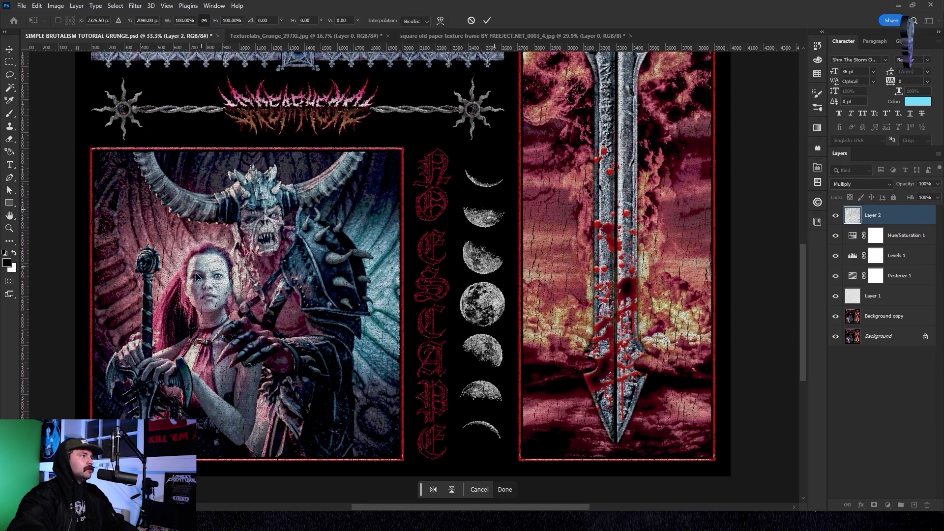
pyautogui.press('Return')
# Step: Increase the grunge texture's contrast with Curves, pulling the white point inward and setting the black point to input 10, output 0
pyautogui.click(56, 6)
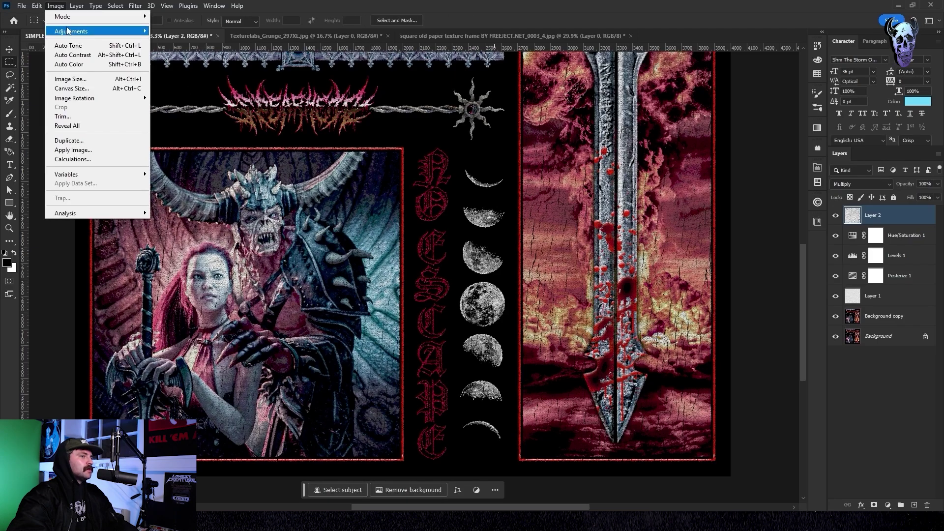
pyautogui.moveTo(138, 31)
pyautogui.click(167, 50)
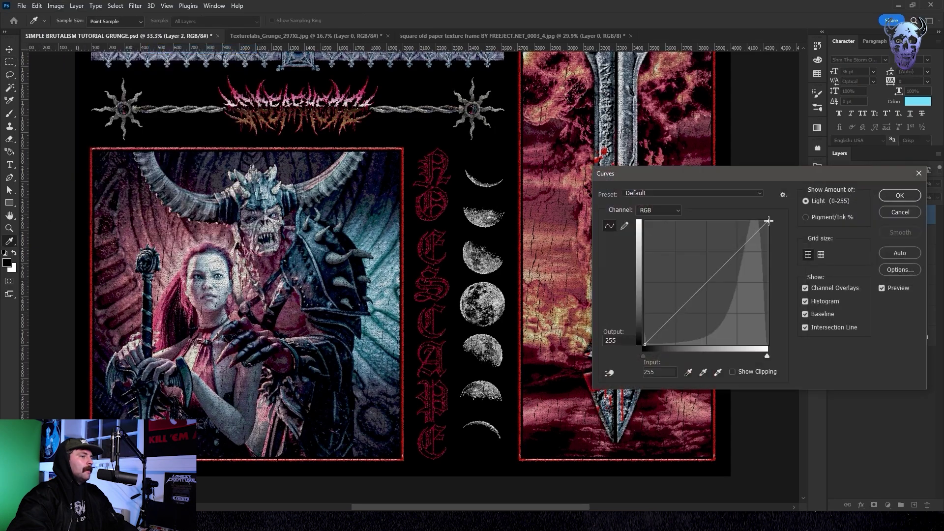
pyautogui.moveTo(769, 221); pyautogui.dragTo(756, 220)
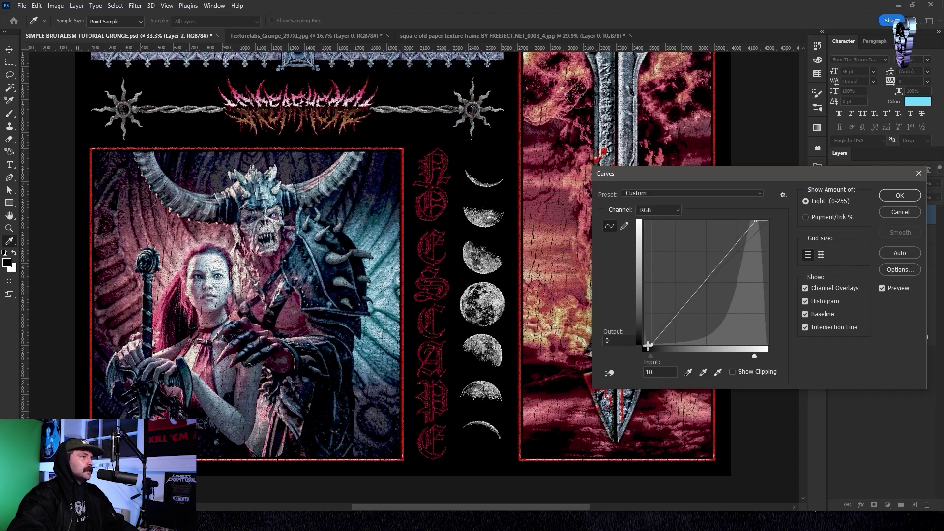
pyautogui.click(900, 195)
pyautogui.press('m')
pyautogui.hotkey('ctrl', '0')
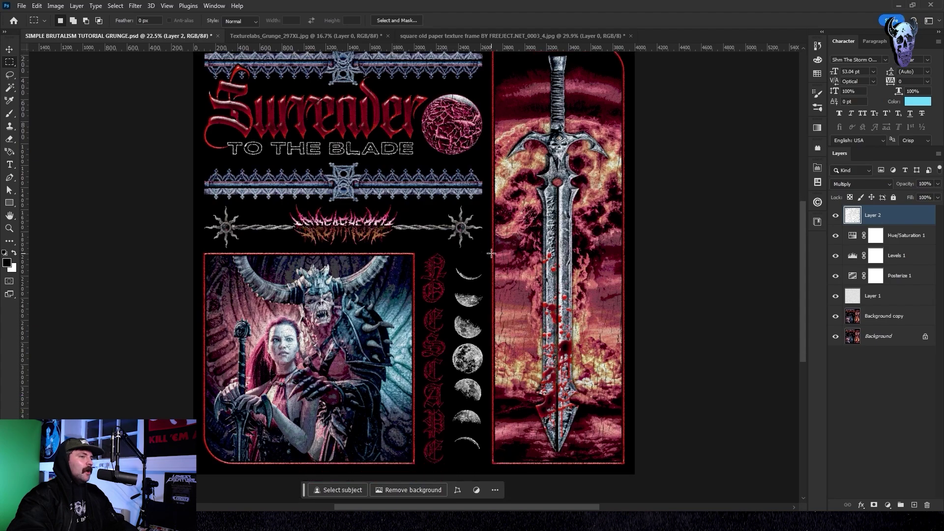
# Step: Try different level counts on the existing Posterize adjustment and settle on 6
pyautogui.doubleClick(853, 277)
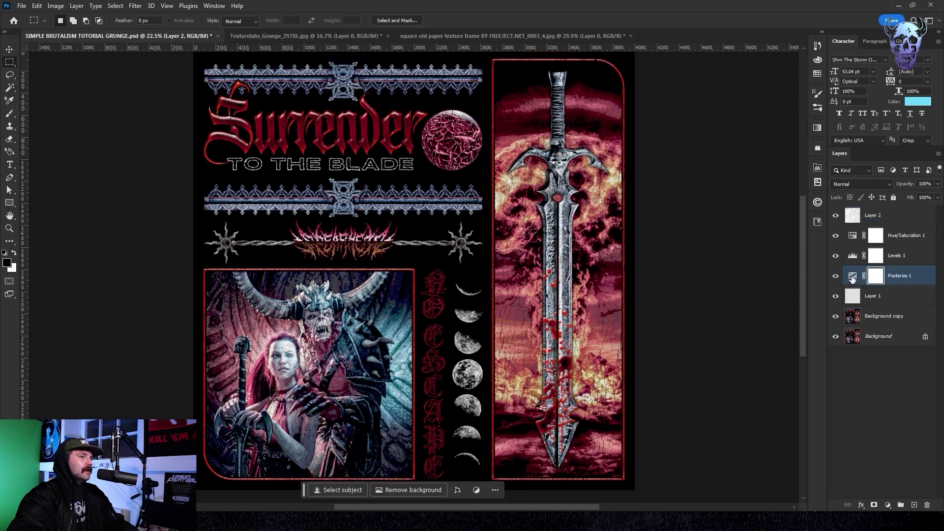
pyautogui.press('Down')
pyautogui.press('Up')
pyautogui.press('Down')
pyautogui.press('Down')
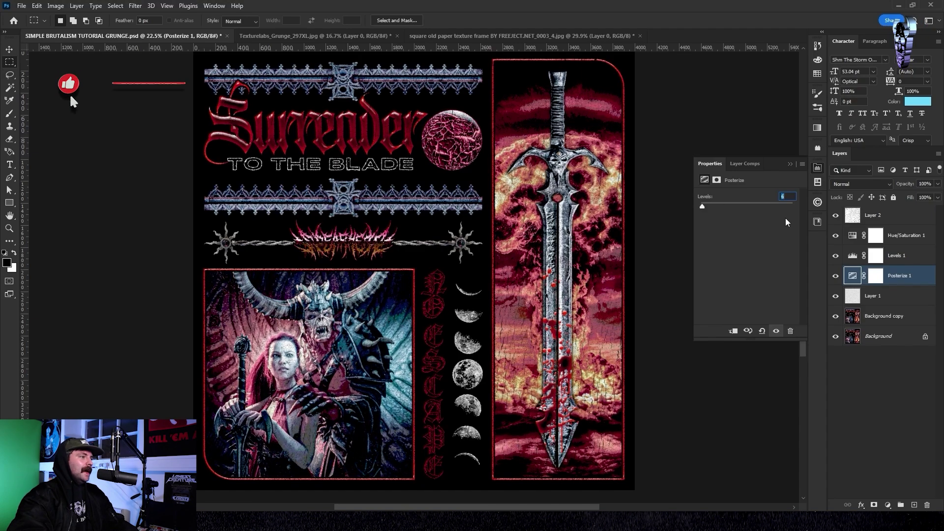
pyautogui.press('Down')
pyautogui.press('Up')
pyautogui.press('Return')
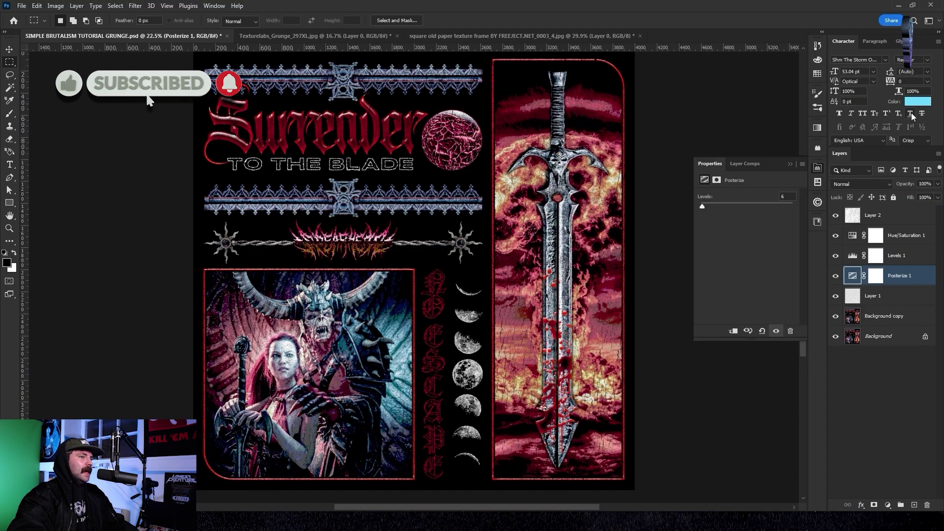
# Step: Brighten the highlights with the existing Levels adjustment by setting its white input level to 217
pyautogui.click(871, 259)
pyautogui.moveTo(793, 268); pyautogui.dragTo(784, 267)
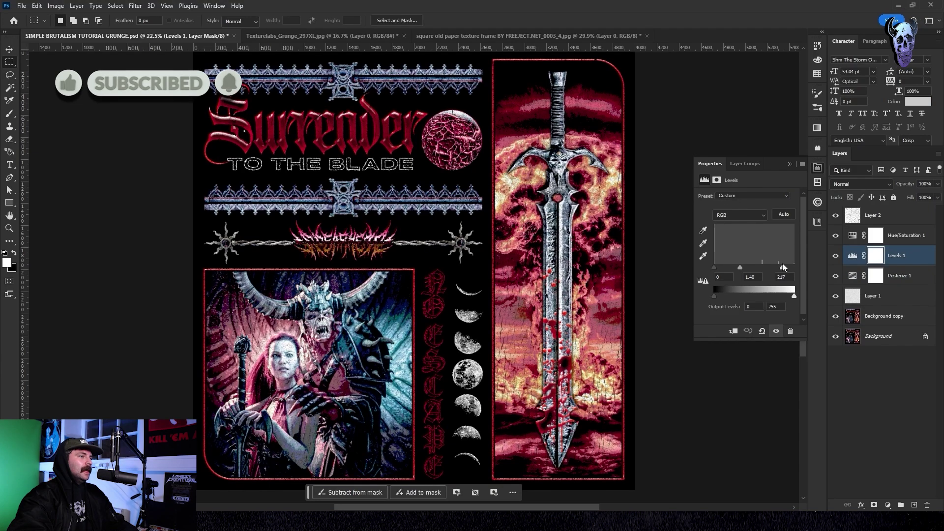
# Step: Duplicate every layer from the grunge texture down to the background copy and merge the duplicates into one layer
pyautogui.click(883, 219)
pyautogui.keyDown('shift'); pyautogui.click(884, 315); pyautogui.keyUp('shift')
pyautogui.rightClick(884, 316)
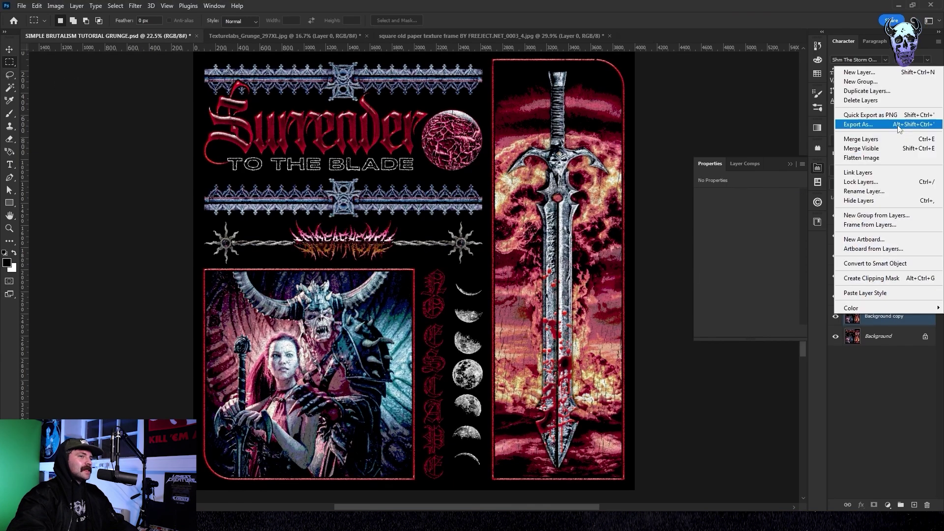
pyautogui.click(869, 91)
pyautogui.click(919, 177)
pyautogui.rightClick(901, 316)
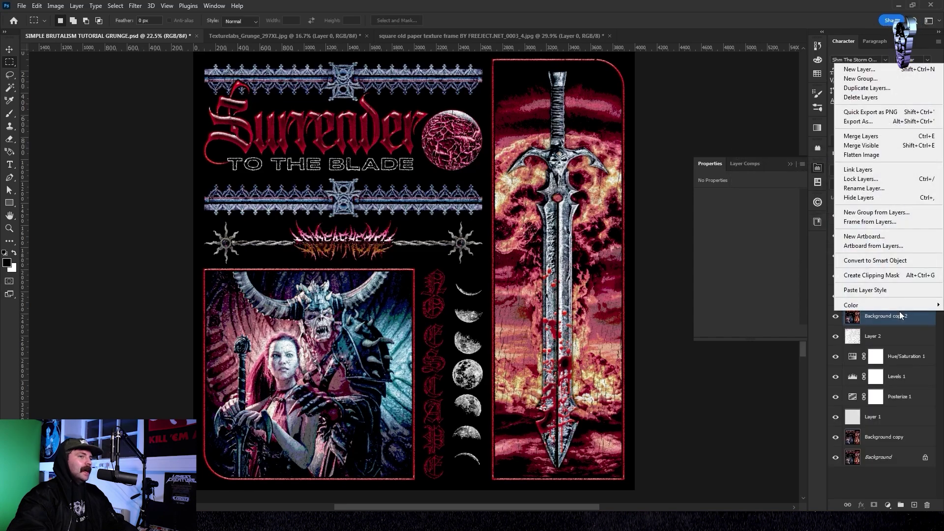
pyautogui.click(863, 137)
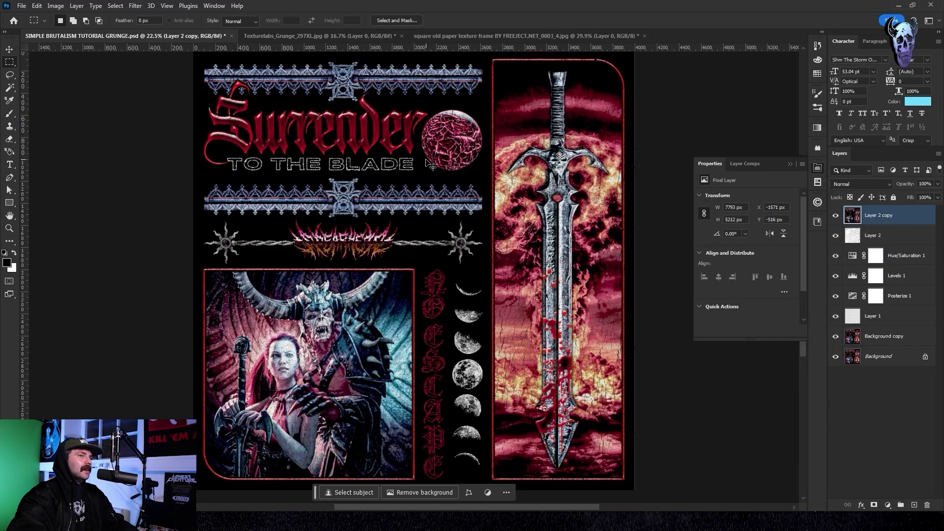
# Step: Copy the merged contents of the entire canvas and paste them as a new flattened layer on top
pyautogui.hotkey('ctrl', '-')
pyautogui.hotkey('ctrl', 'a')
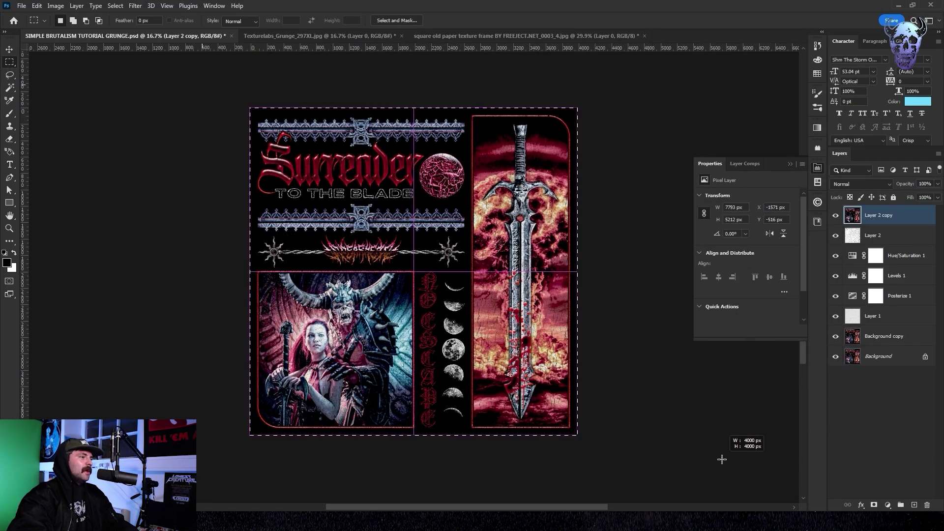
pyautogui.hotkey('ctrl', 'shift', 'c')
pyautogui.hotkey('ctrl', 'v')
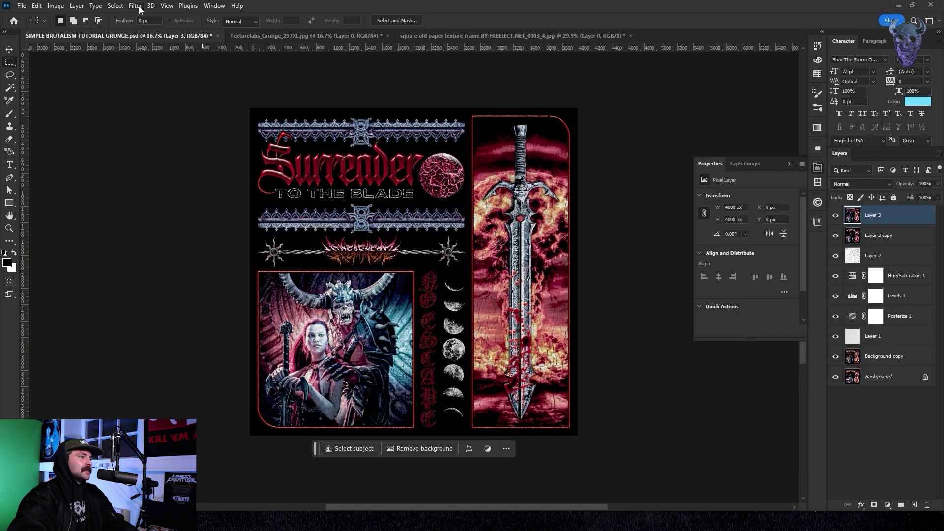
# Step: Start the Camera Raw filter on the flattened layer in an enlarged window and moderately raise Clarity
pyautogui.click(135, 6)
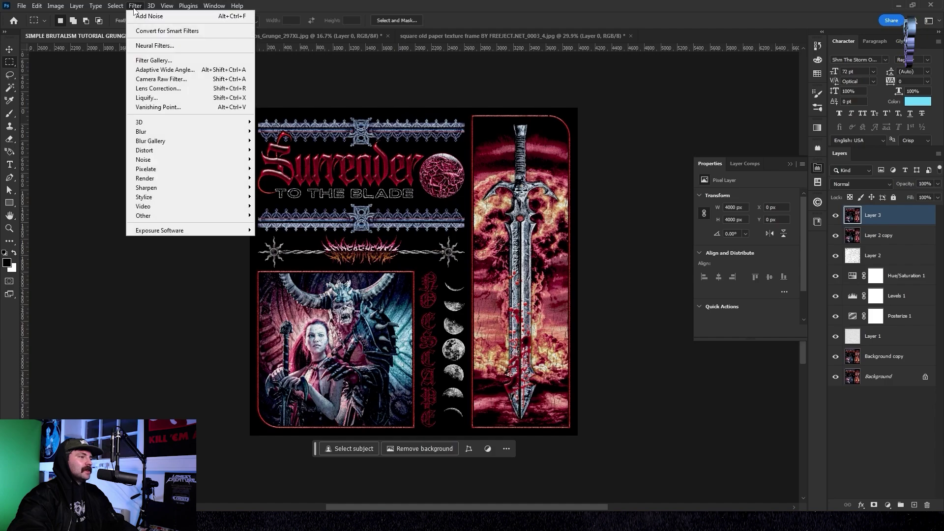
pyautogui.click(173, 79)
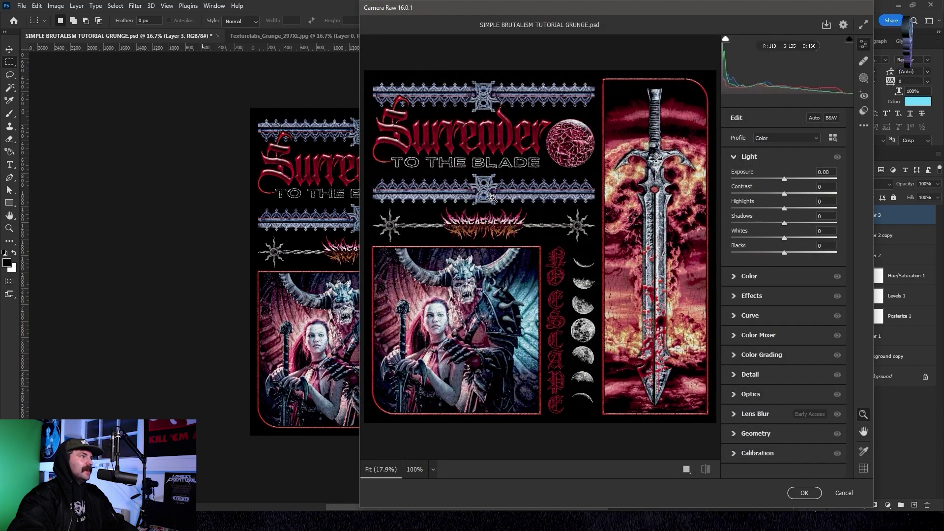
pyautogui.moveTo(359, 176); pyautogui.dragTo(2, 164)
pyautogui.moveTo(873, 224); pyautogui.dragTo(941, 221)
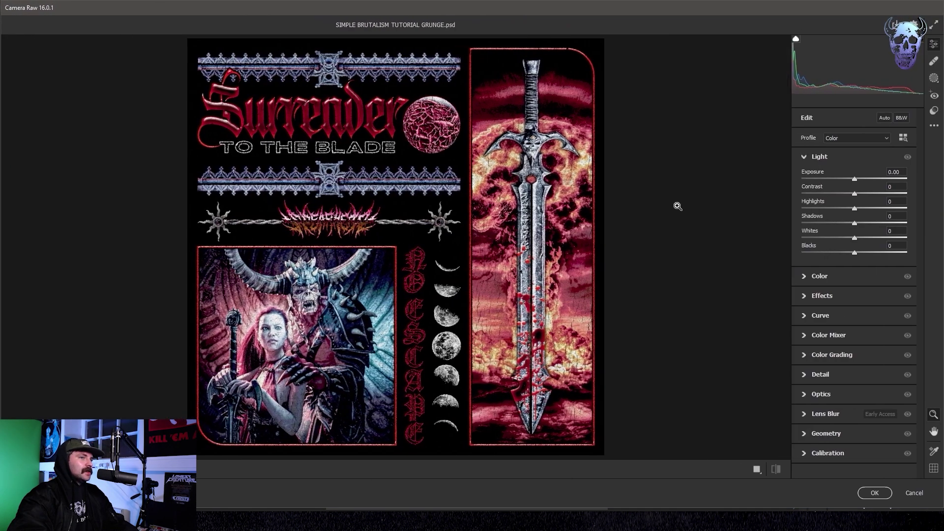
pyautogui.click(804, 297)
pyautogui.moveTo(854, 232); pyautogui.dragTo(866, 234)
# Step: Set Whites to +29, fine-tune the white balance temperature, and apply the Camera Raw filter
pyautogui.click(807, 158)
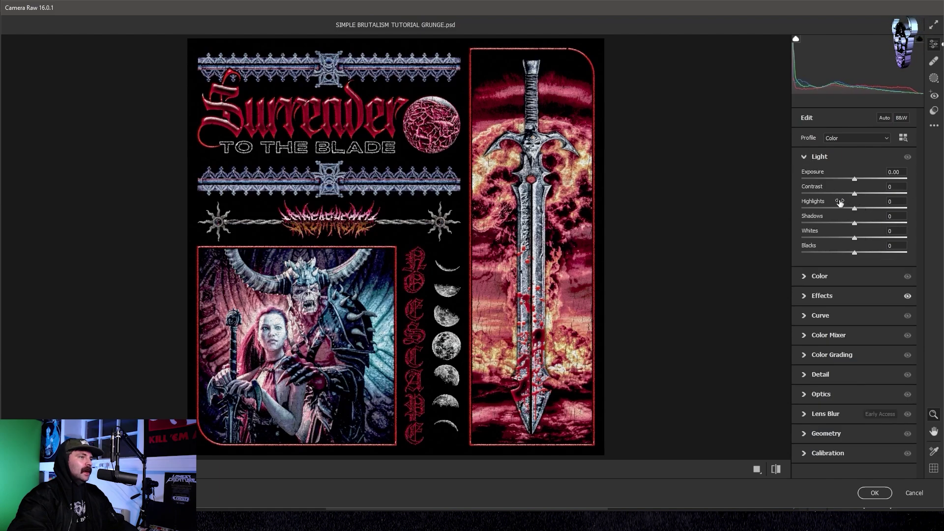
pyautogui.moveTo(862, 230); pyautogui.dragTo(870, 240)
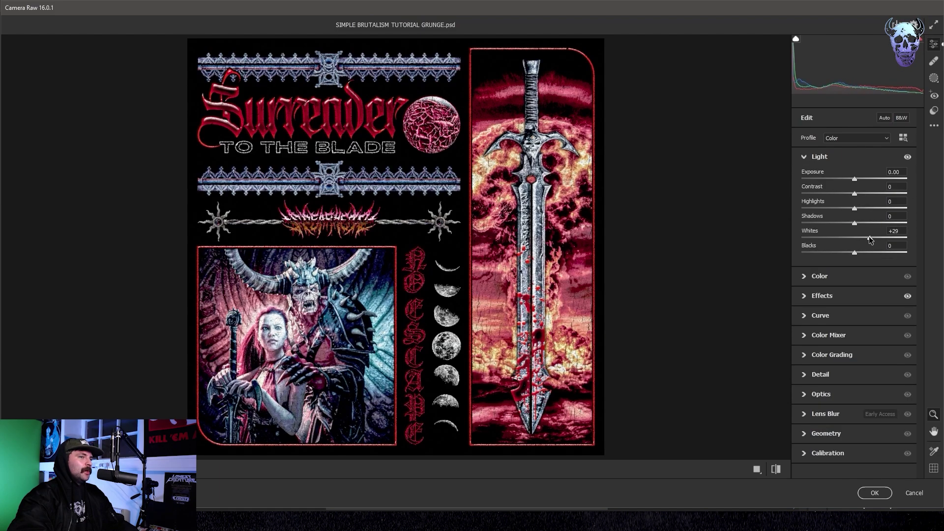
pyautogui.click(810, 277)
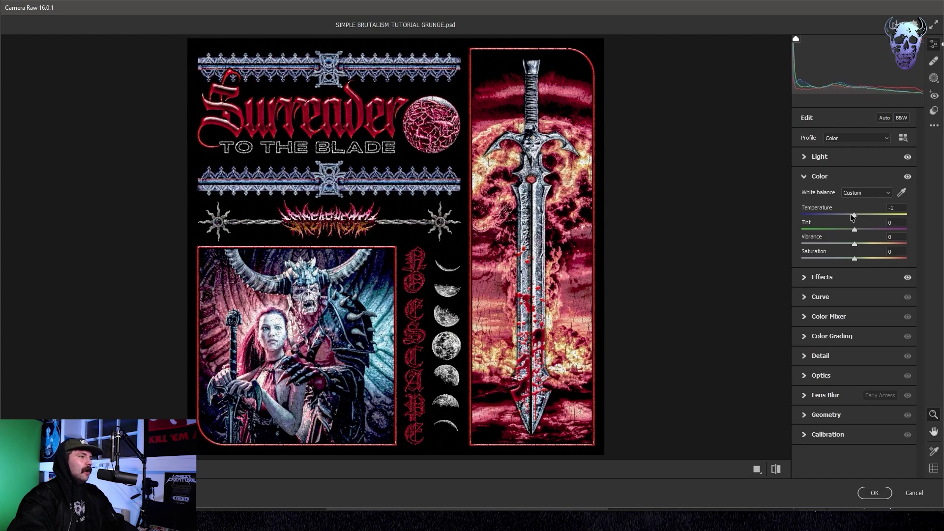
pyautogui.click(874, 493)
pyautogui.scroll(-1, 613, 316)
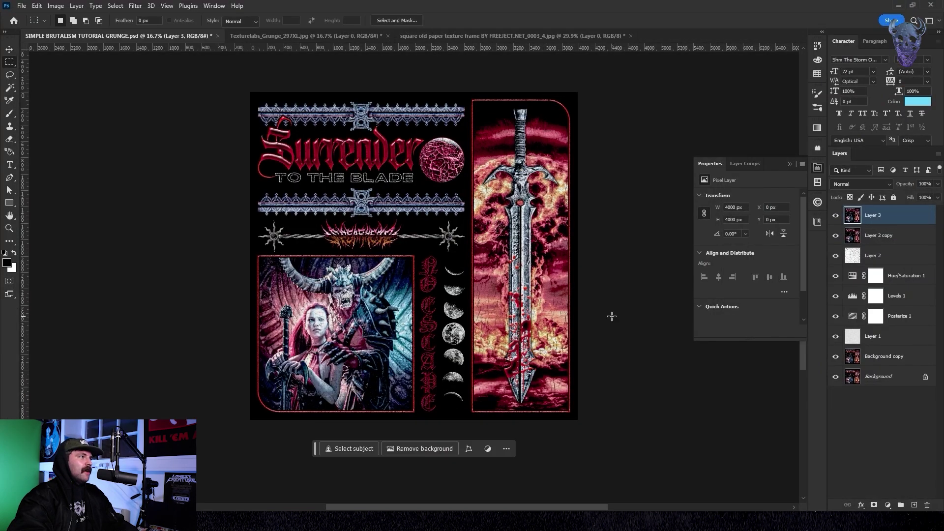
# Step: Bring the old paper frame texture into the poster document and scale it to about 138% to cover the canvas
pyautogui.click(439, 37)
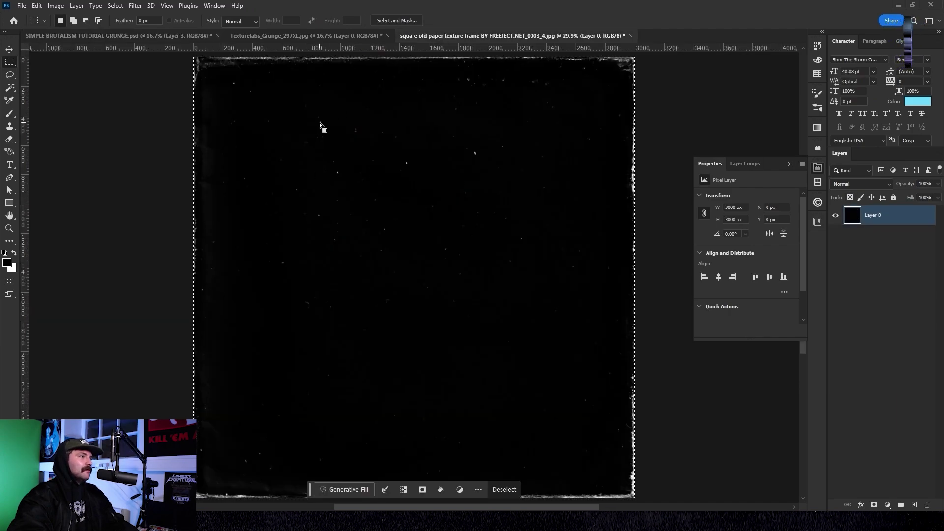
pyautogui.click(180, 38)
pyautogui.hotkey('ctrl', 'v')
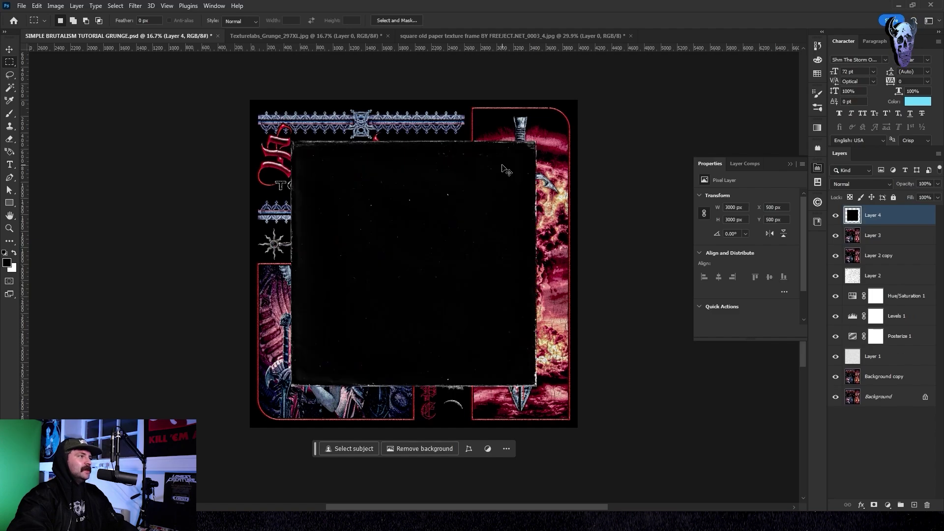
pyautogui.hotkey('ctrl', 't')
pyautogui.moveTo(414, 140); pyautogui.dragTo(413, 94)
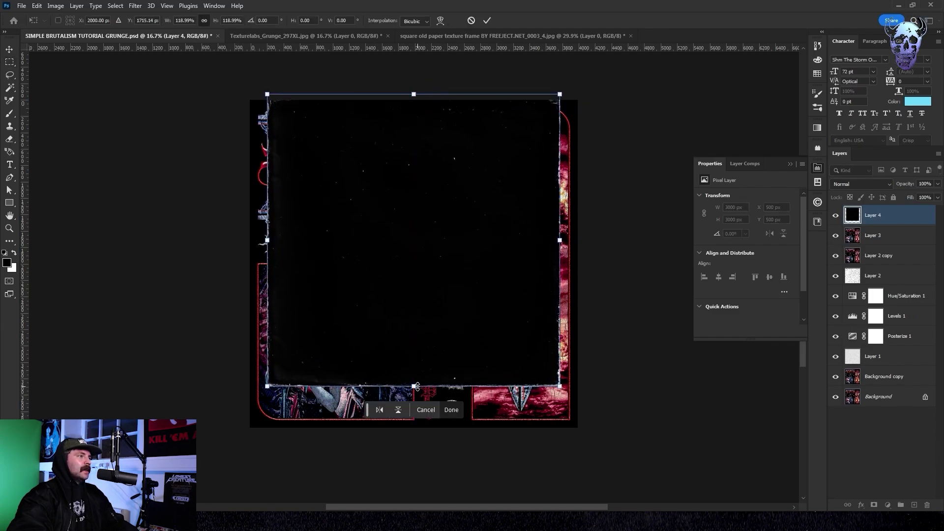
pyautogui.moveTo(417, 386); pyautogui.dragTo(414, 433)
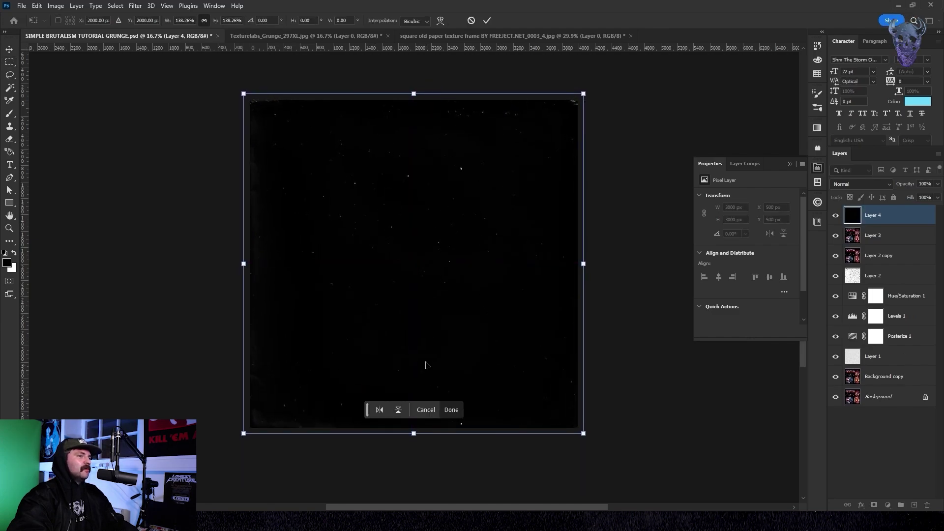
pyautogui.press('Return')
# Step: Set the paper frame texture's blend mode to Screen and clear the floating task bar and properties off the artwork
pyautogui.scroll(2, 504, 293)
pyautogui.click(843, 185)
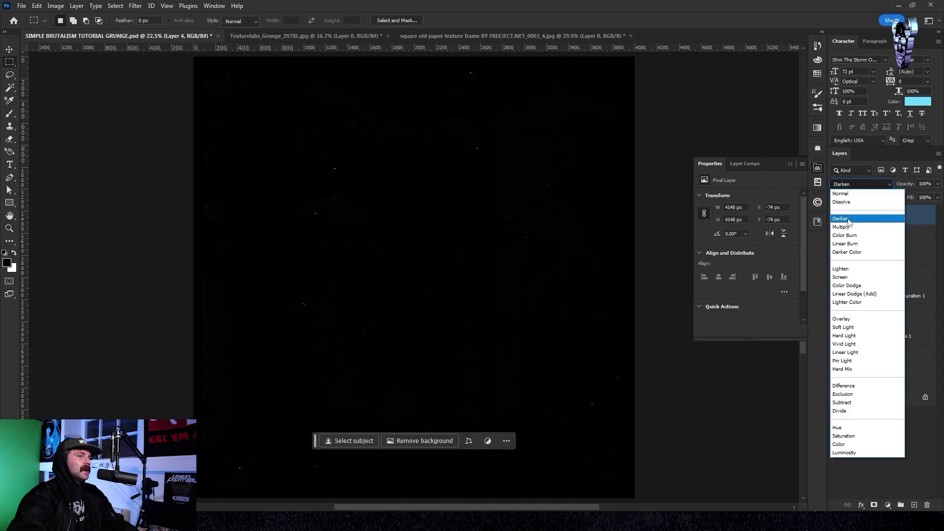
pyautogui.click(841, 277)
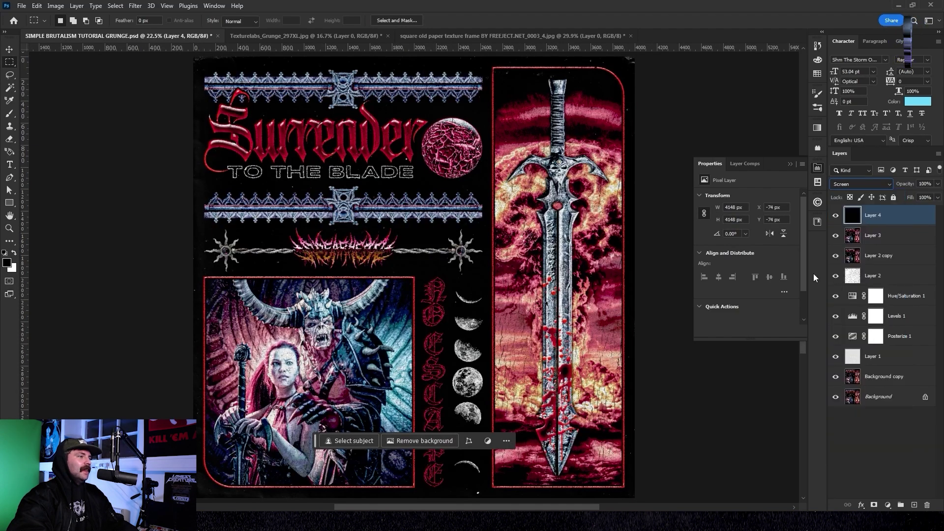
pyautogui.moveTo(317, 445); pyautogui.dragTo(662, 447)
pyautogui.click(791, 164)
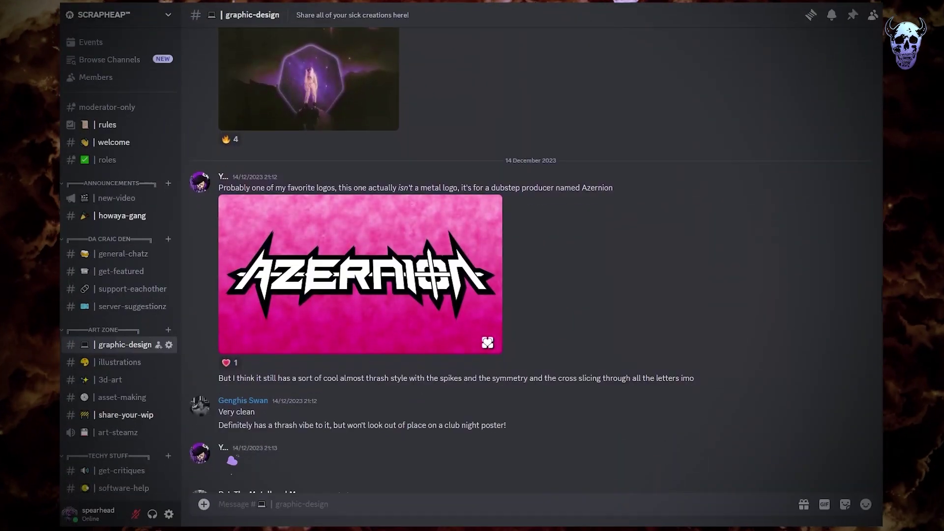
pyautogui.scroll(-12, 531, 261)
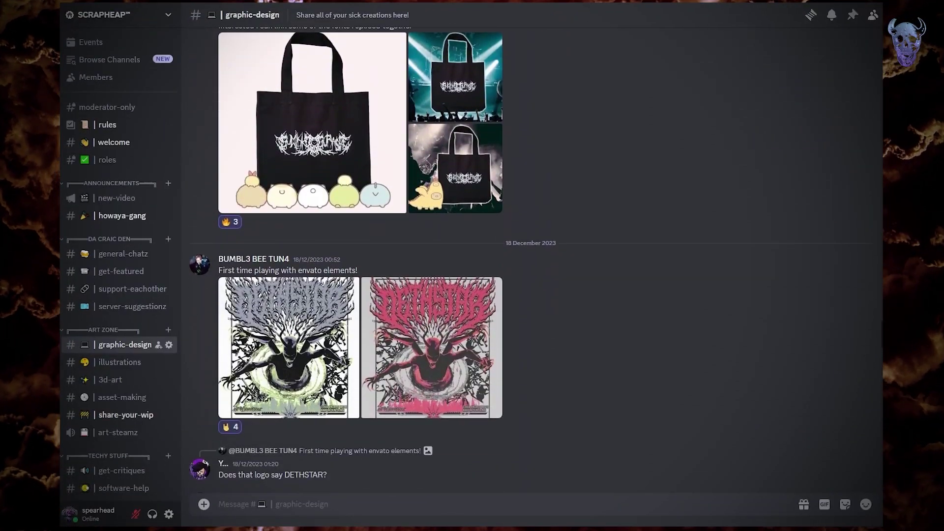
pyautogui.scroll(-11, 531, 261)
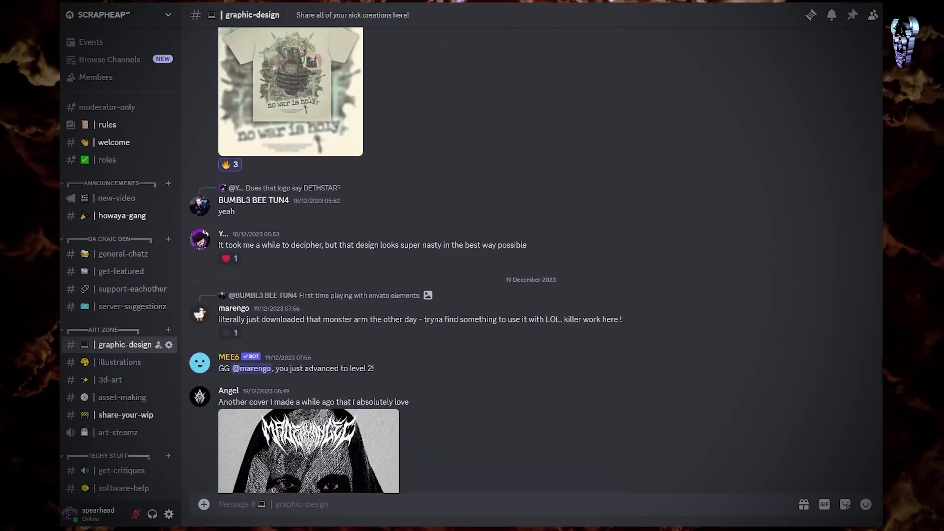